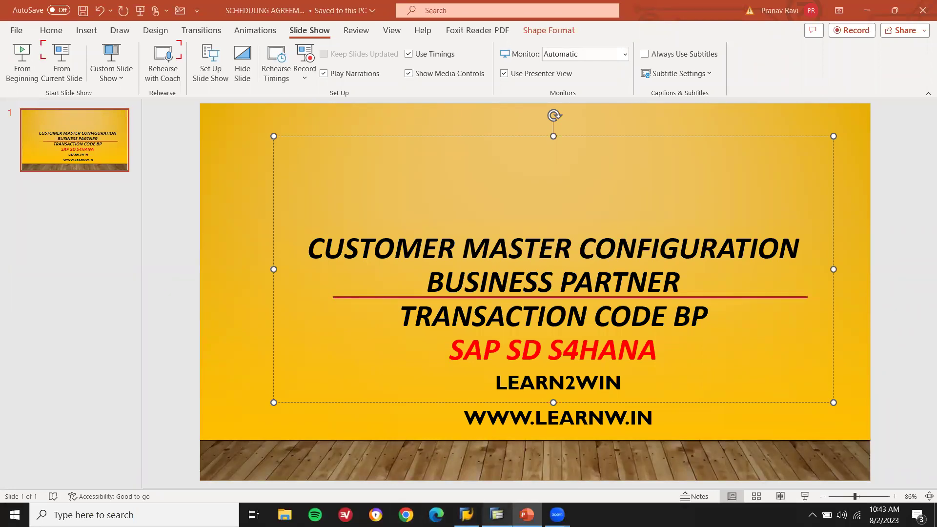
Switch from the PowerPoint title slide to the SAP Easy Access screen.
{"action": "key", "text": "alt+Tab"}
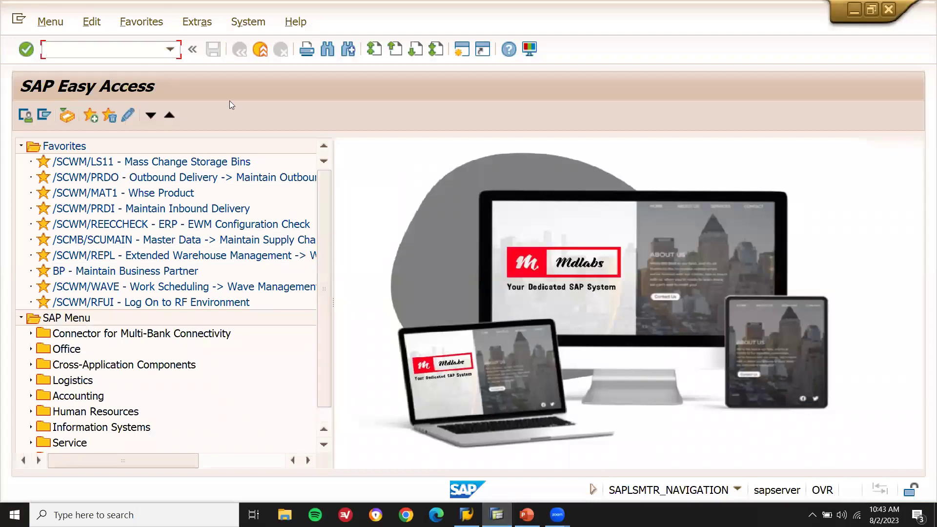
Run transaction BP and start creating a new person business partner.
{"action": "left_click", "coordinate": [124, 52]}
{"action": "type", "text": "BP"}
{"action": "key", "text": "Return"}
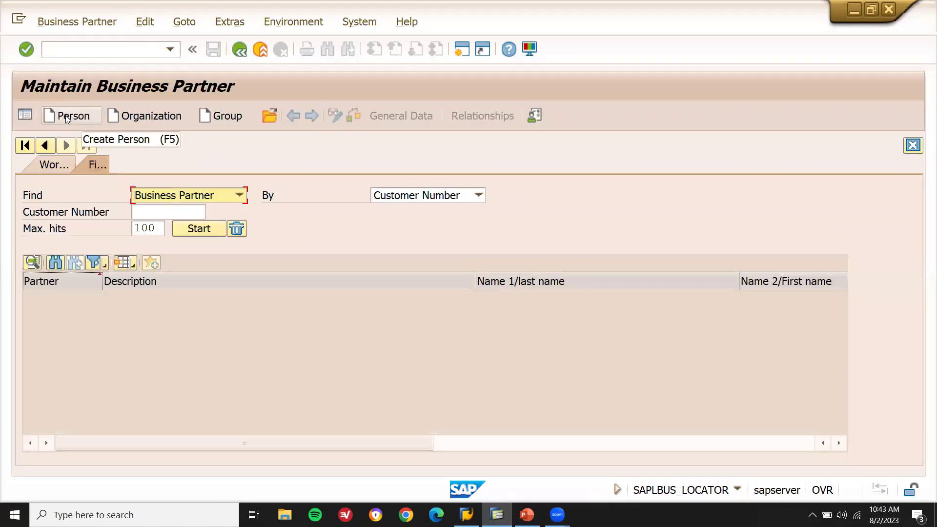
{"action": "left_click", "coordinate": [65, 115]}
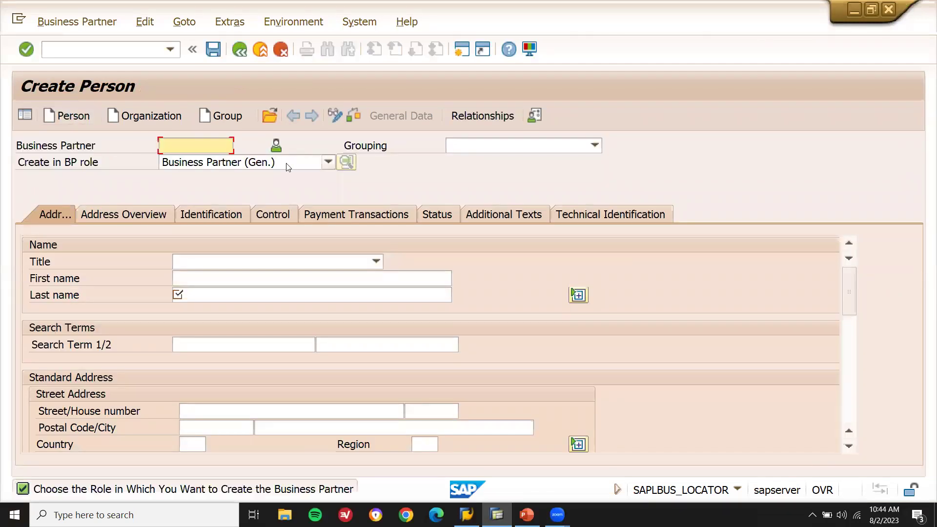
Keep Business Partner (Gen.) as the role and review the grouping options without choosing one.
{"action": "left_click", "coordinate": [287, 166]}
{"action": "left_click", "coordinate": [287, 166]}
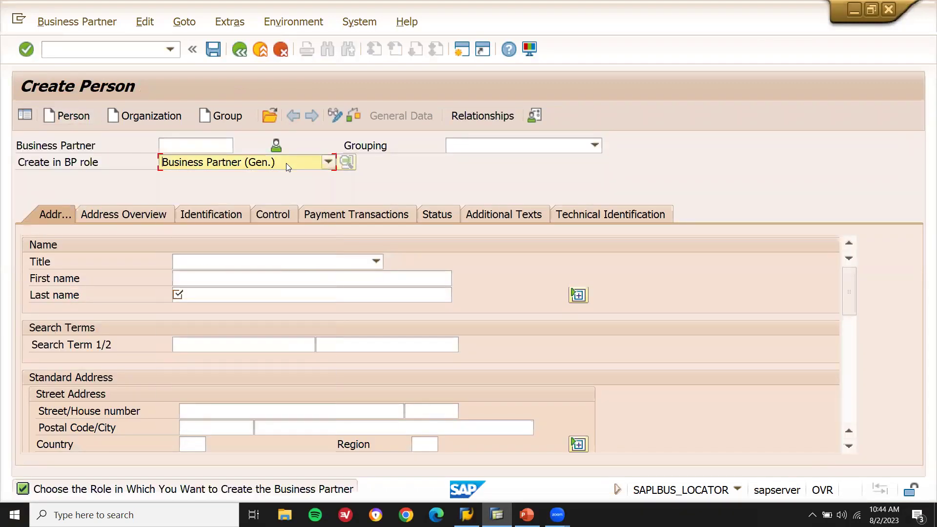
{"action": "left_click", "coordinate": [529, 148]}
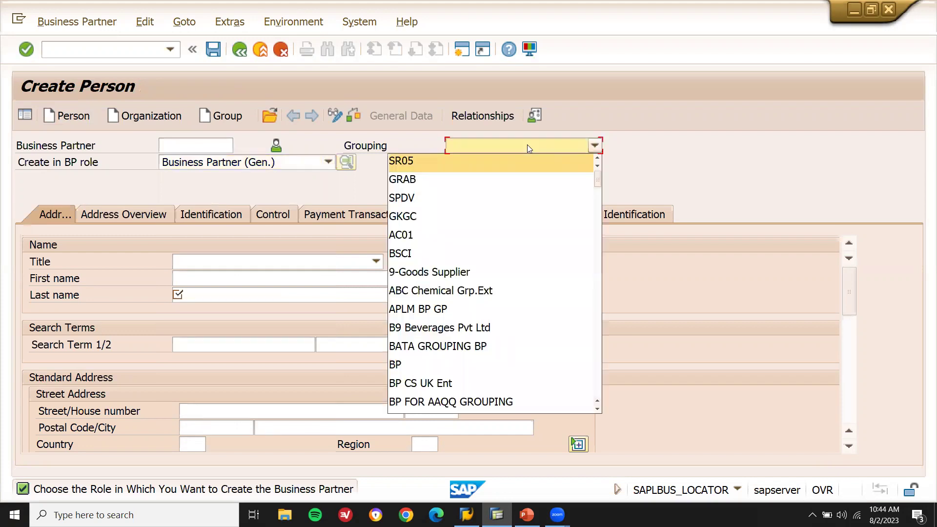
{"action": "left_click", "coordinate": [416, 143]}
{"action": "left_click", "coordinate": [121, 52]}
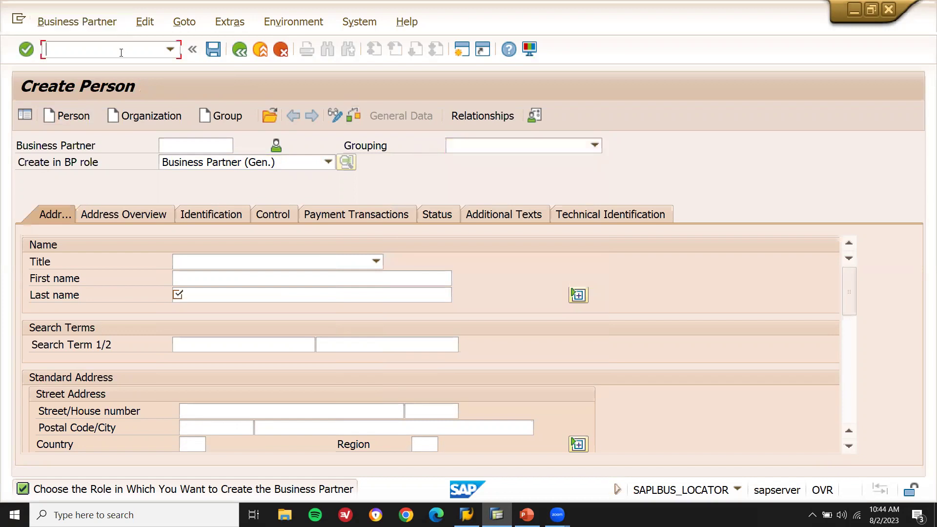
Leave partner creation with /n and note OVT0 in a new Notepad document.
{"action": "type", "text": "/n"}
{"action": "key", "text": "Return"}
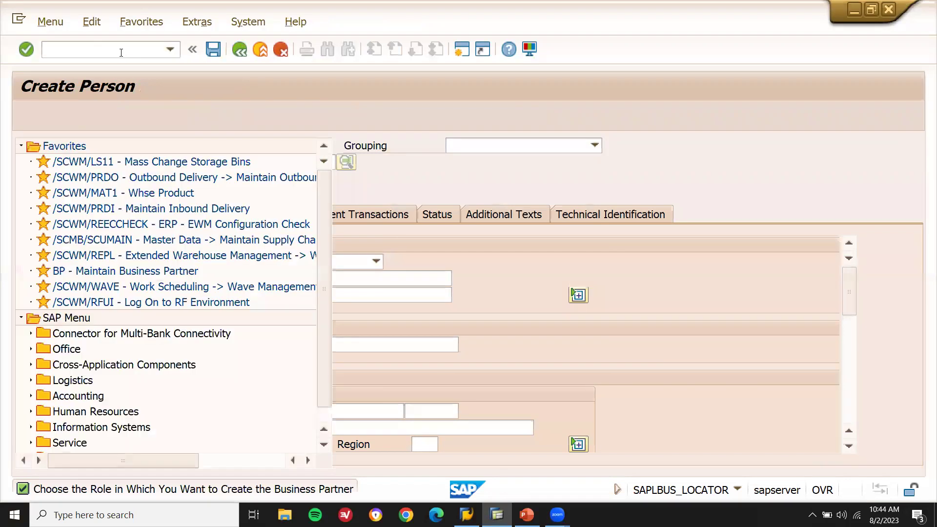
{"action": "key", "text": "super+r"}
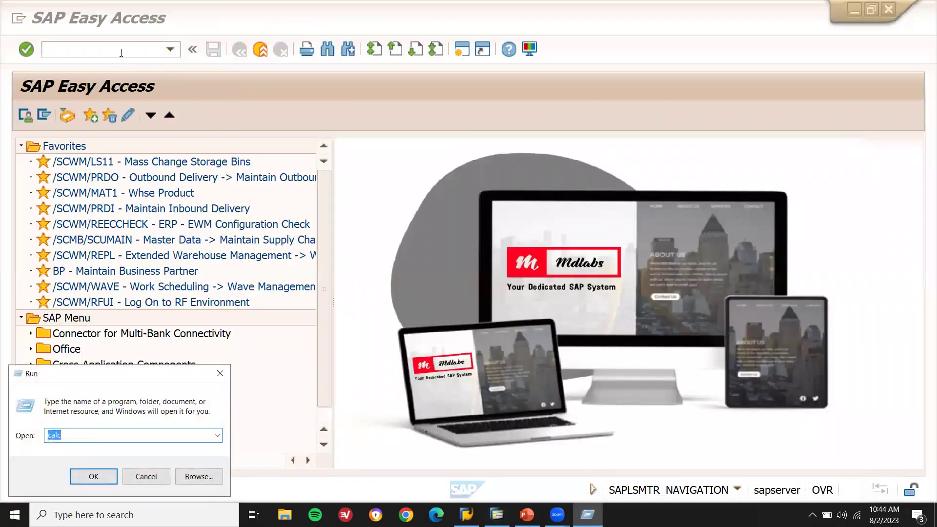
{"action": "type", "text": "notepad"}
{"action": "key", "text": "Return"}
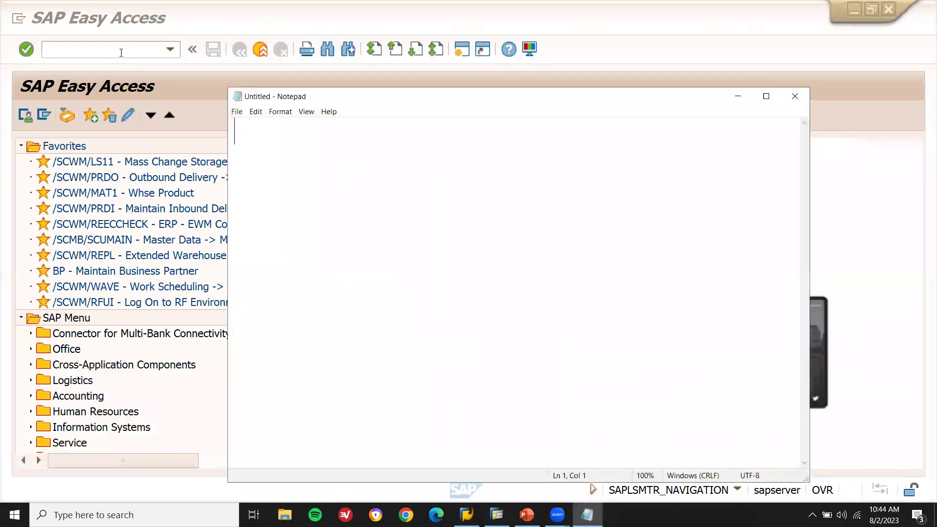
{"action": "type", "text": "OVT0"}
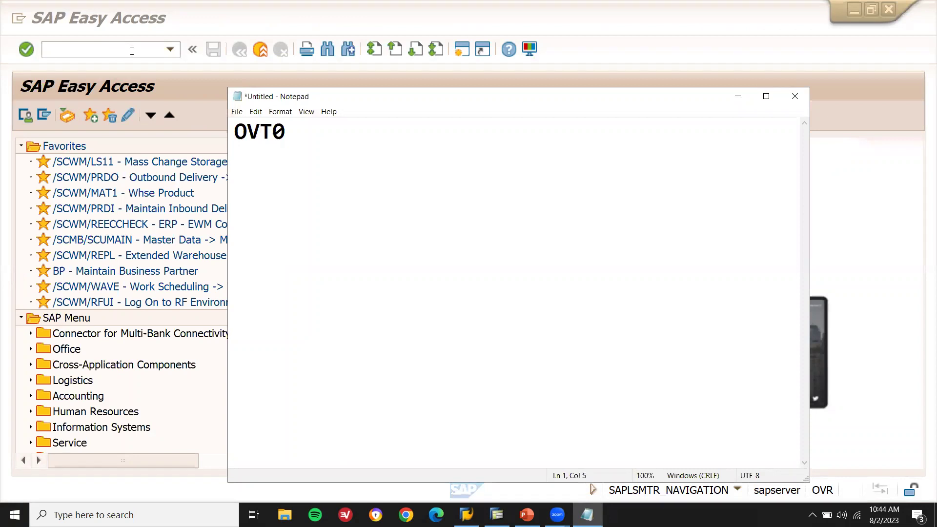
Run transaction OVT0 to list the customer account groups.
{"action": "left_click", "coordinate": [132, 51]}
{"action": "type", "text": "OVT0"}
{"action": "key", "text": "Return"}
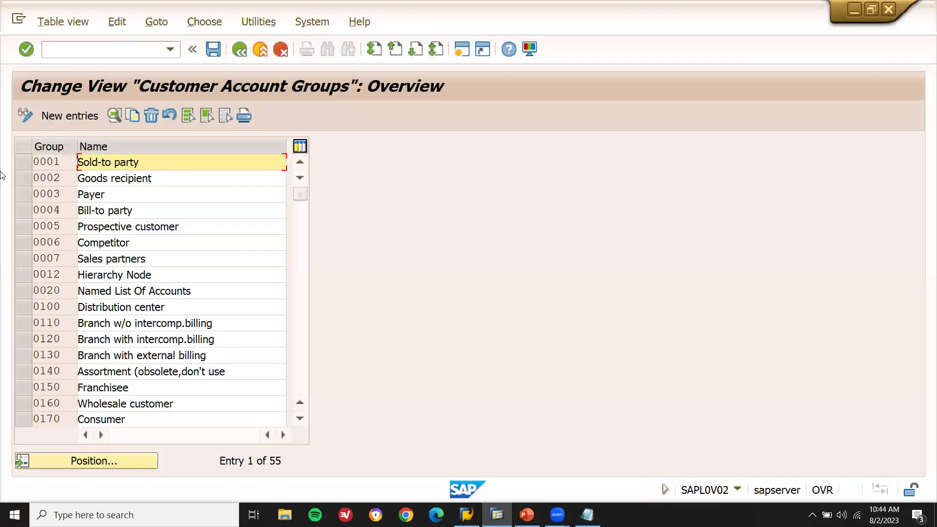
Copy group 0001 as C001 with the description 'Sold-to party LEARN2WIN22'.
{"action": "left_click", "coordinate": [25, 165]}
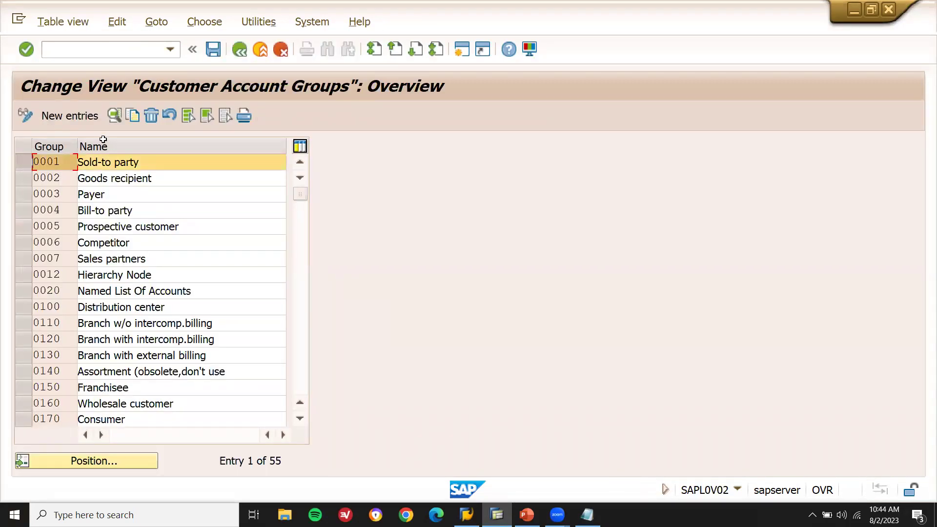
{"action": "left_click", "coordinate": [133, 117]}
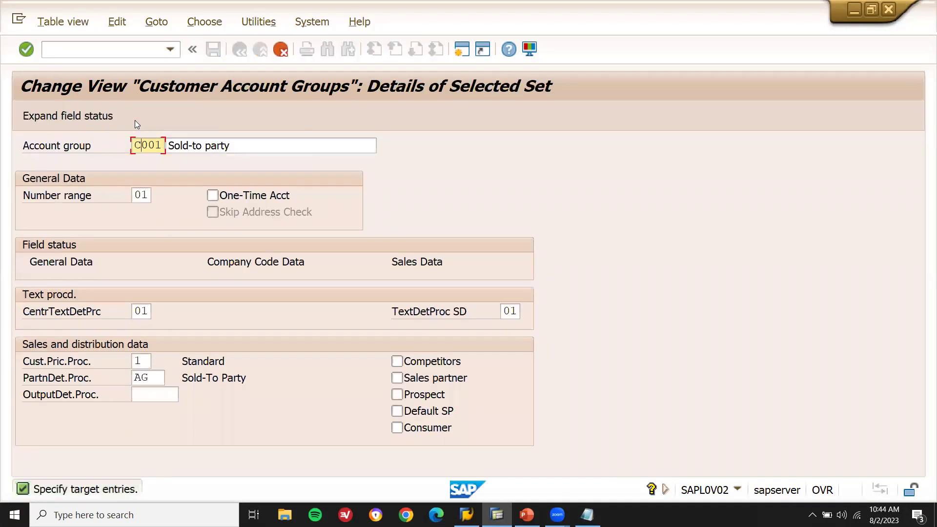
{"action": "left_click", "coordinate": [290, 146]}
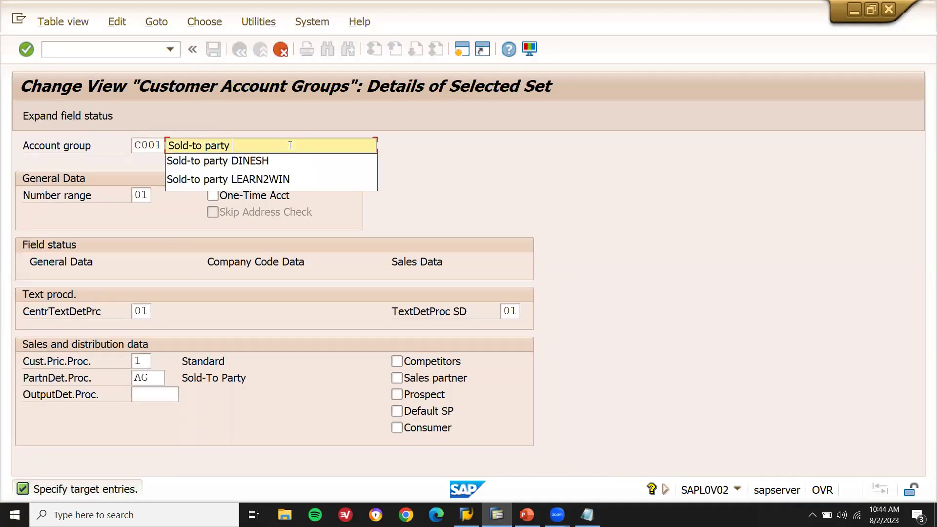
{"action": "type", "text": "LEAR"}
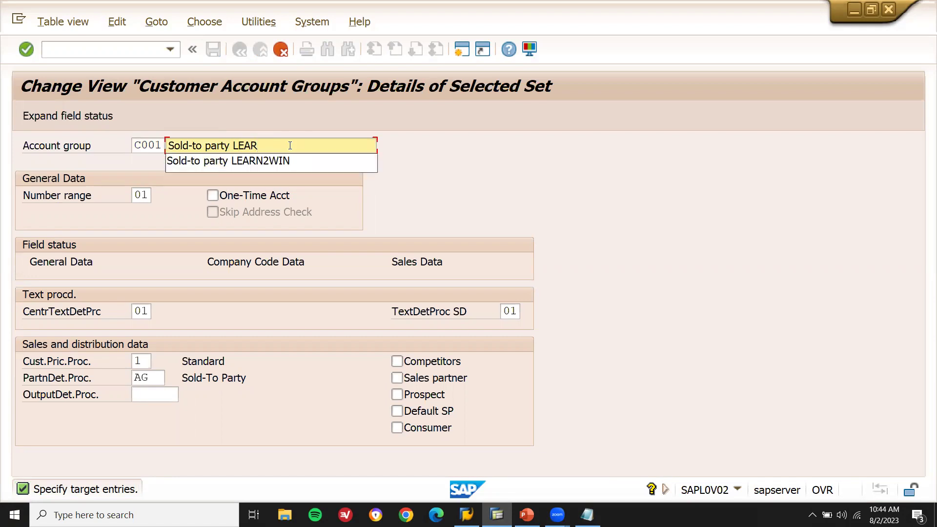
{"action": "key", "text": "Down"}
{"action": "key", "text": "Up"}
{"action": "key", "text": "Down"}
{"action": "key", "text": "Return"}
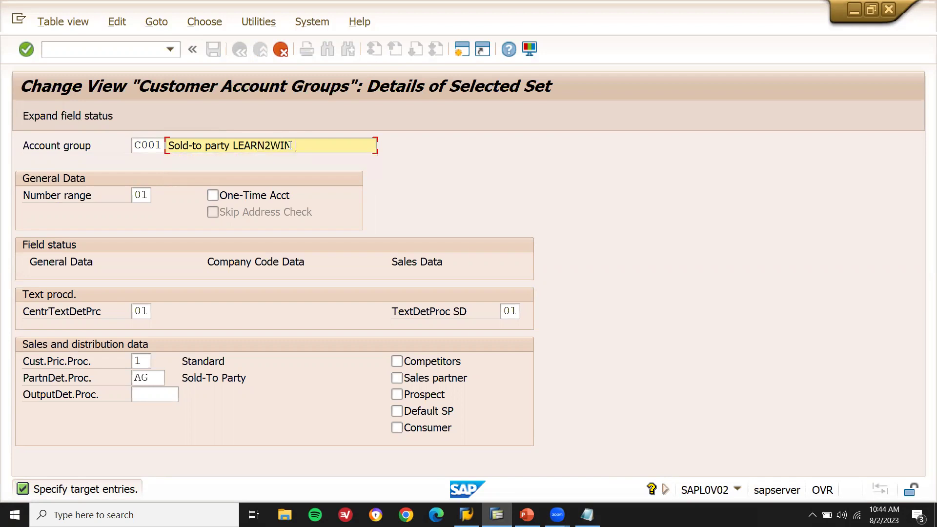
{"action": "type", "text": "22"}
Add C001 on a new line in the Notepad notes.
{"action": "left_click", "coordinate": [587, 515]}
{"action": "key", "text": "Return"}
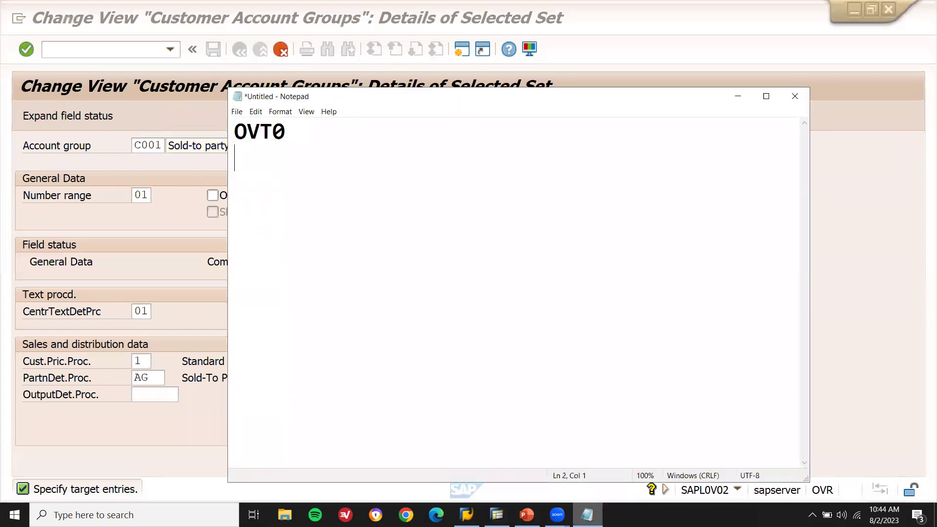
{"action": "type", "text": "C001"}
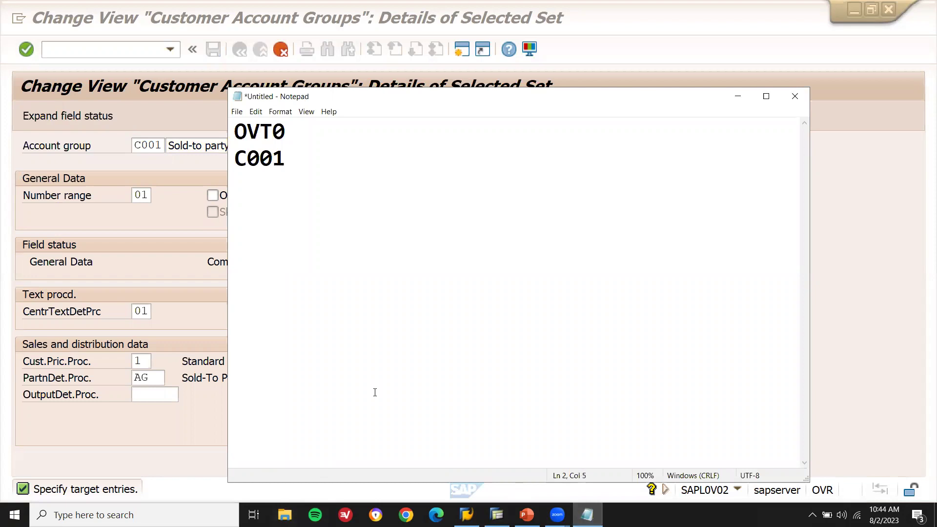
{"action": "left_click", "coordinate": [177, 268]}
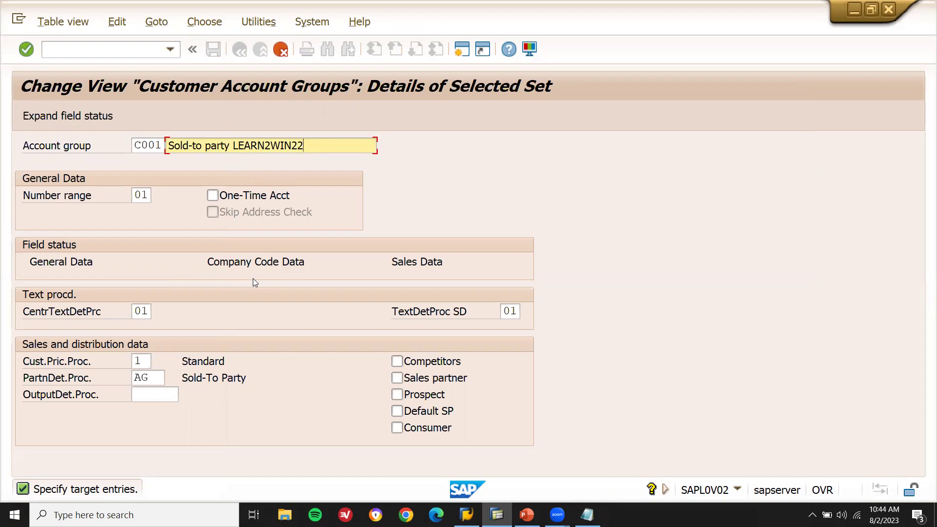
Review C001's Account management field status, where Reconciliation account is a required entry.
{"action": "double_click", "coordinate": [276, 264]}
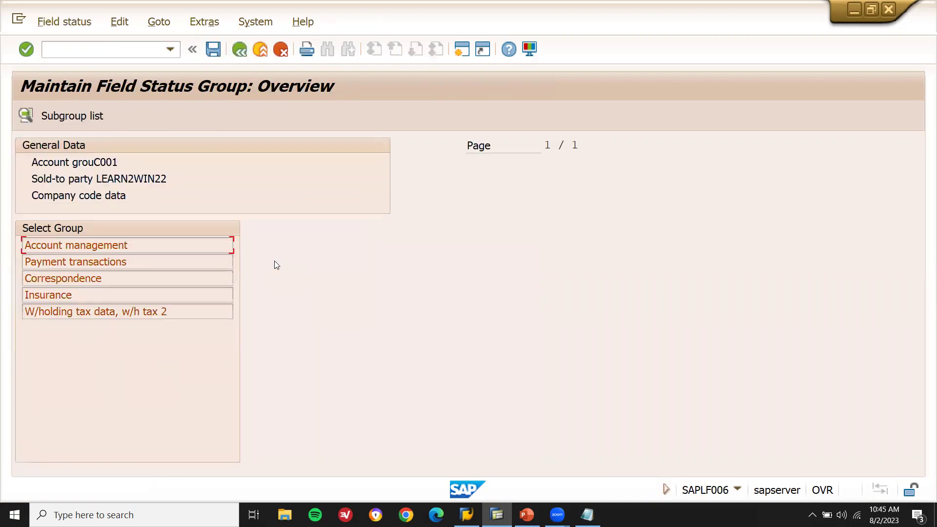
{"action": "double_click", "coordinate": [172, 250]}
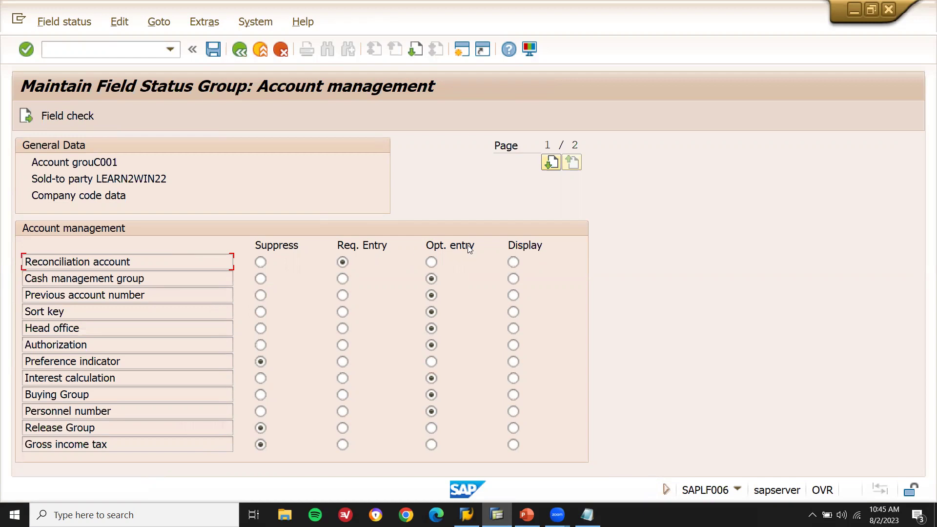
{"action": "left_click", "coordinate": [239, 53]}
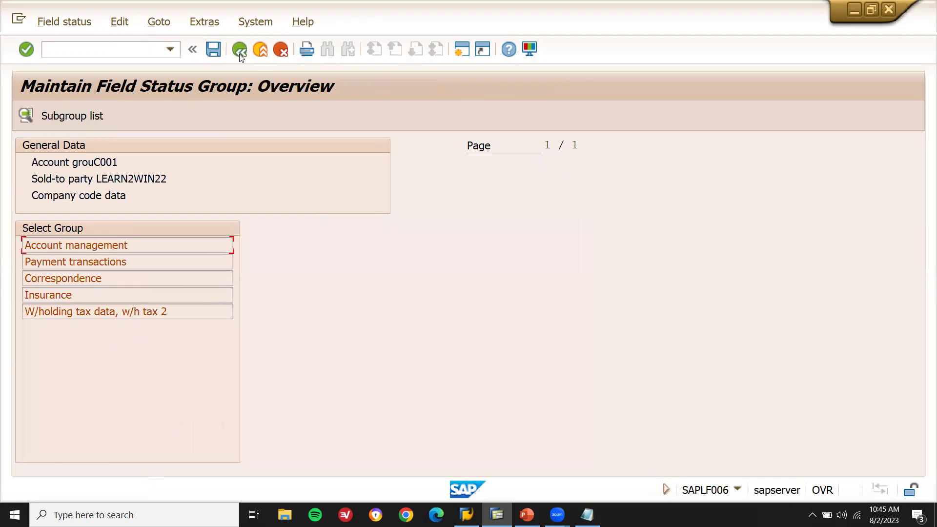
Replace number range 01 with MM for group C001 and complete the copy.
{"action": "left_click", "coordinate": [239, 50]}
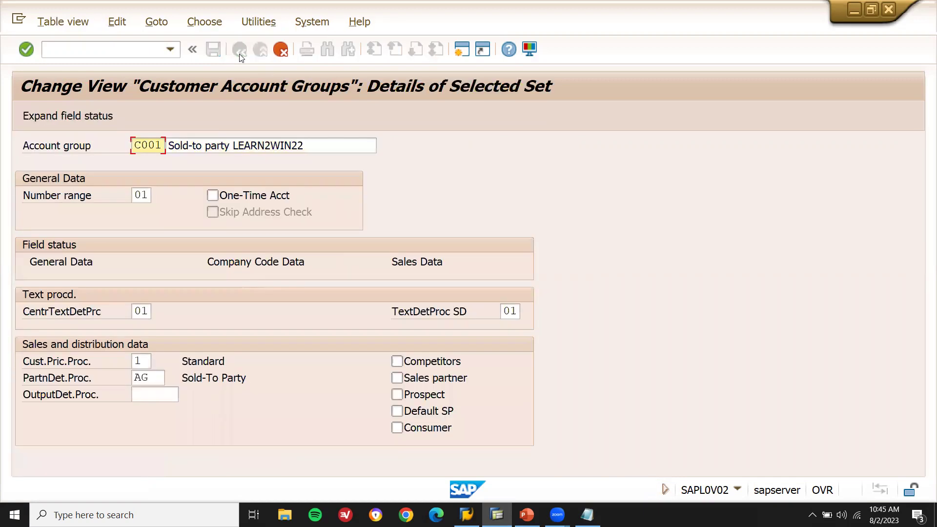
{"action": "left_click", "coordinate": [142, 196]}
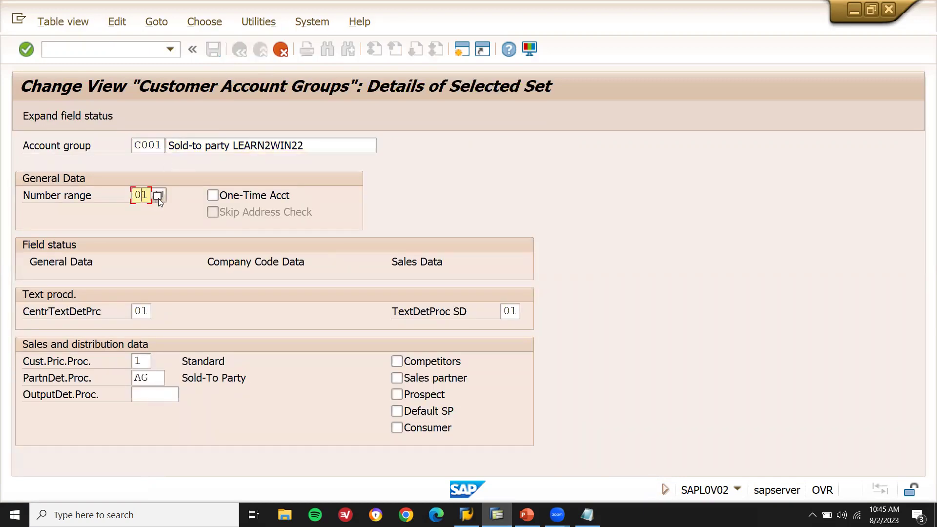
{"action": "key", "text": "BackSpace"}
{"action": "key", "text": "BackSpace"}
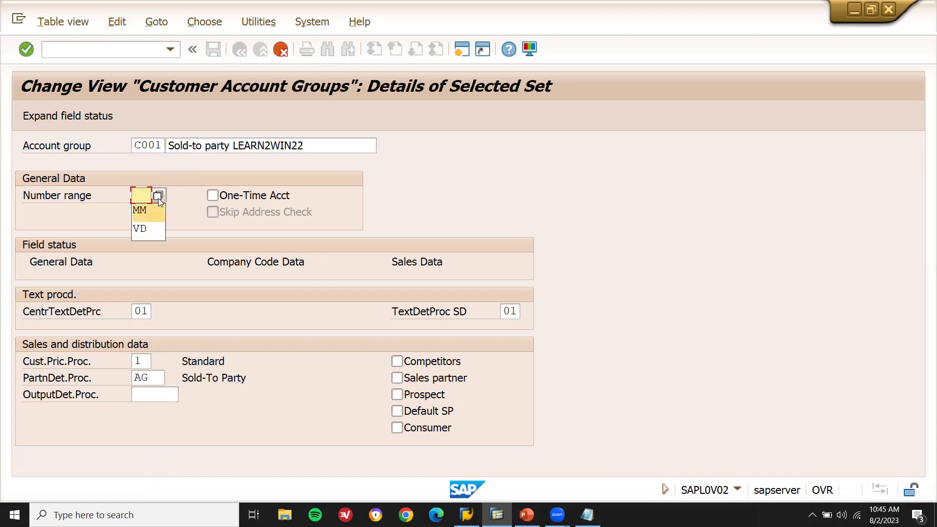
{"action": "left_click", "coordinate": [158, 197]}
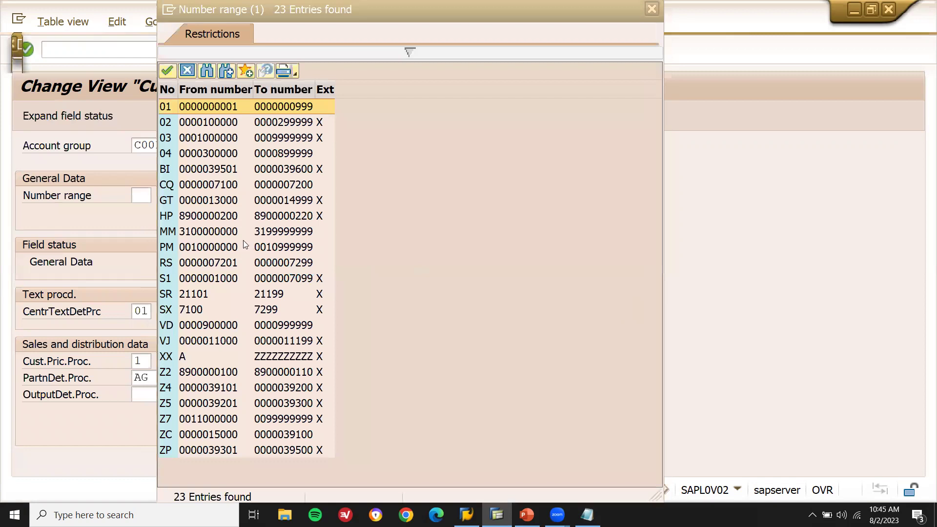
{"action": "double_click", "coordinate": [230, 232]}
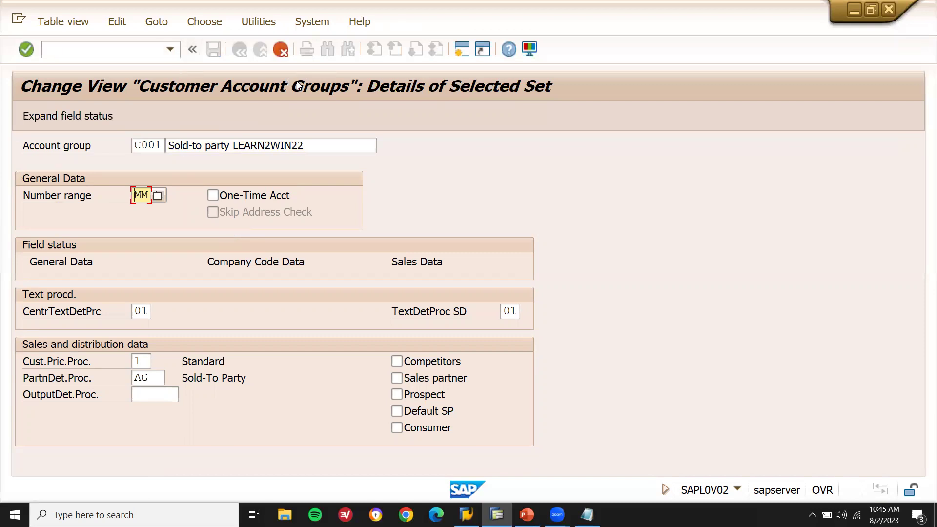
{"action": "key", "text": "Return"}
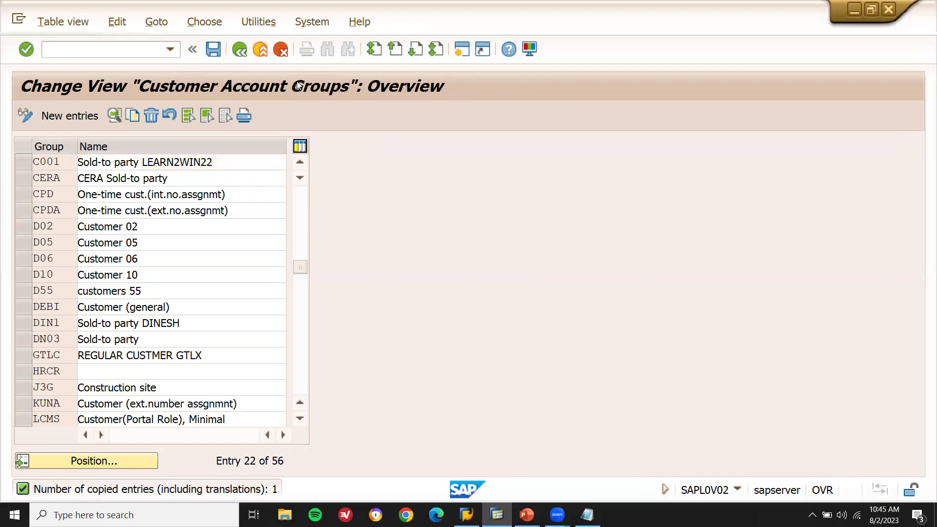
Save the new C001 account group under a customizing request and return to SAP.
{"action": "key", "text": "Return"}
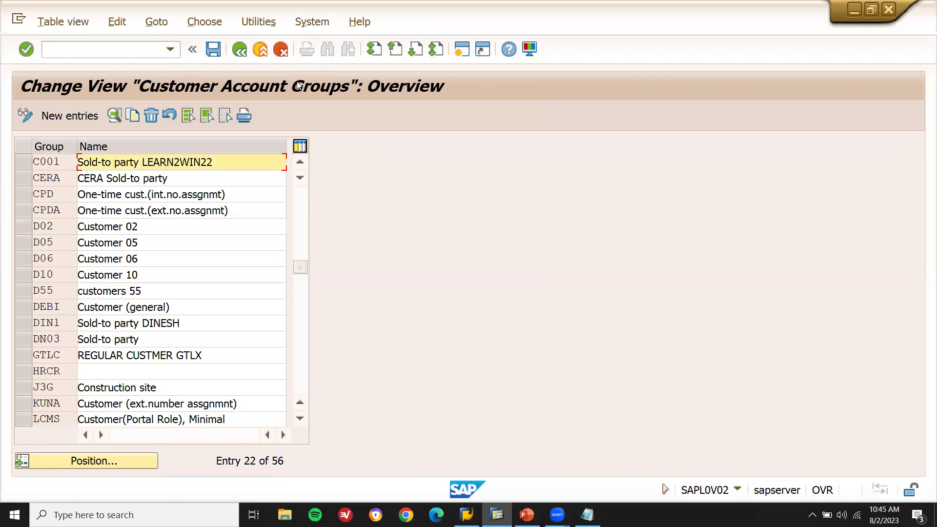
{"action": "left_click", "coordinate": [217, 52]}
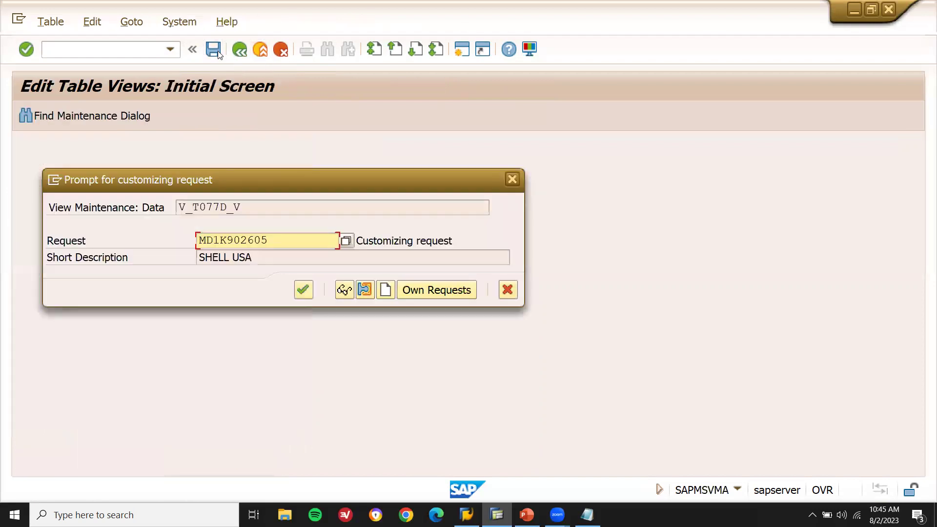
{"action": "left_click", "coordinate": [304, 290]}
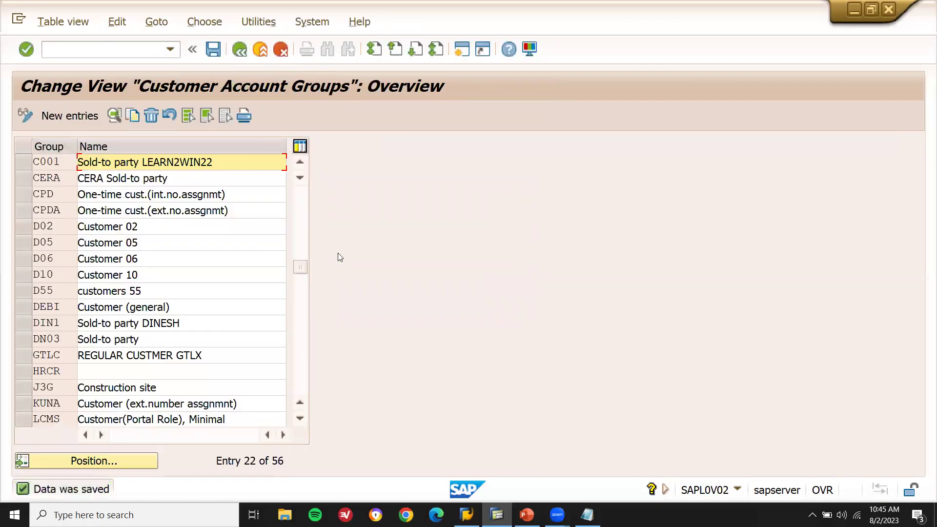
{"action": "left_click", "coordinate": [587, 515]}
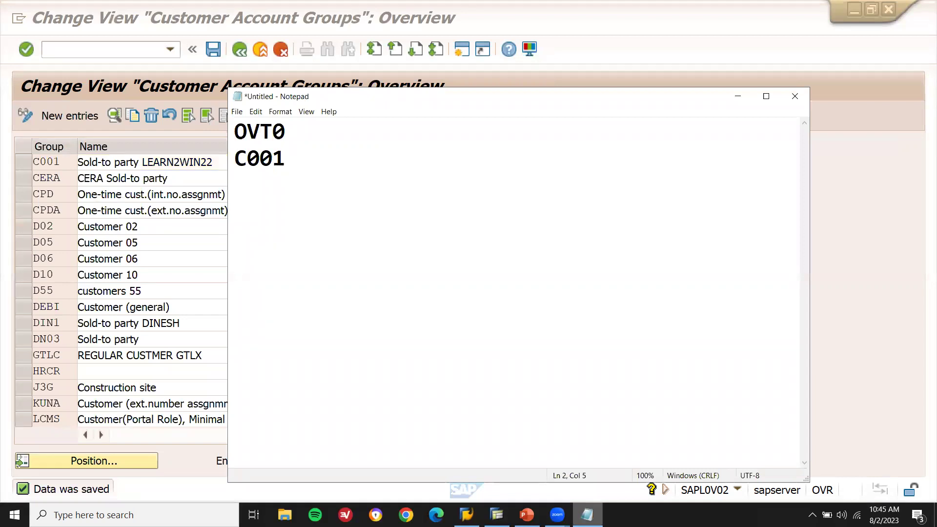
{"action": "left_click", "coordinate": [145, 50]}
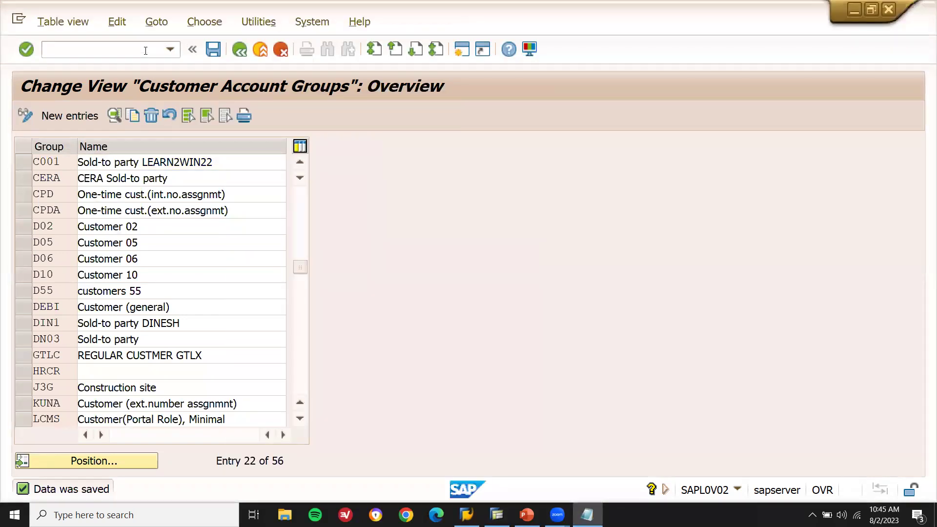
Open VOPAN partner determination and start a 'VOPAN -' line in the notes.
{"action": "type", "text": "/NVOPAN"}
{"action": "key", "text": "Return"}
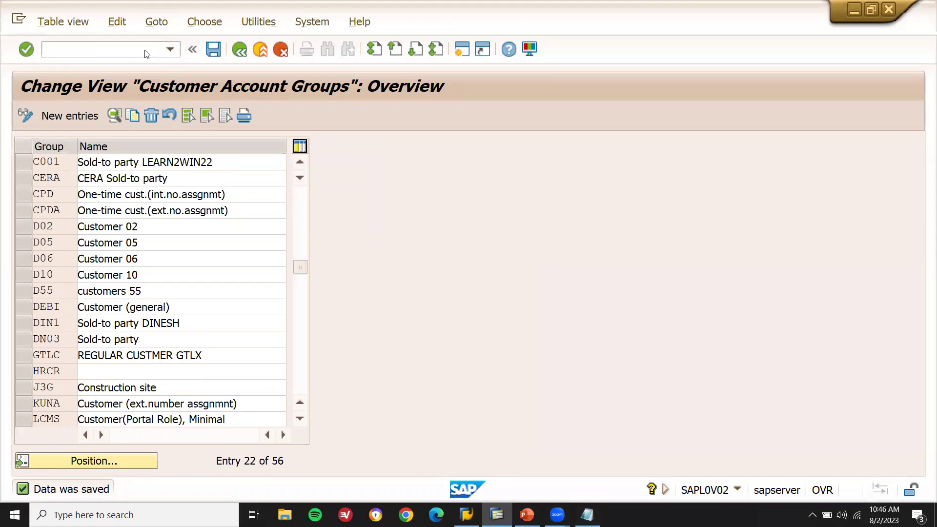
{"action": "left_click", "coordinate": [587, 516]}
{"action": "left_click", "coordinate": [441, 234]}
{"action": "type", "text": "VOPAN -"}
{"action": "key", "text": "Up"}
{"action": "key", "text": "Down"}
{"action": "key", "text": "End"}
Complete the notes line to read 'VOPAN - C001 to SP, SH, BP, PY'.
{"action": "type", "text": "C001 "}
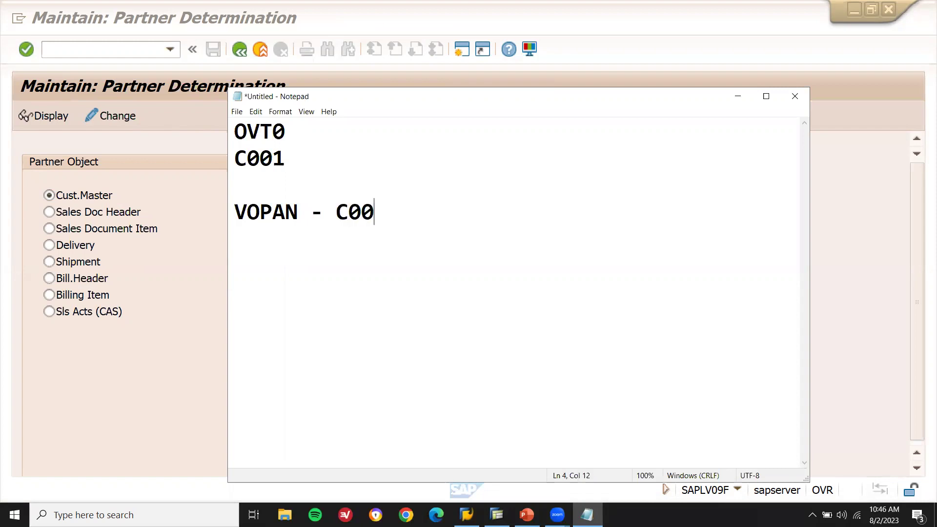
{"action": "type", "text": "TO"}
{"action": "key", "text": "BackSpace"}
{"action": "key", "text": "BackSpace"}
{"action": "type", "text": "to SP"}
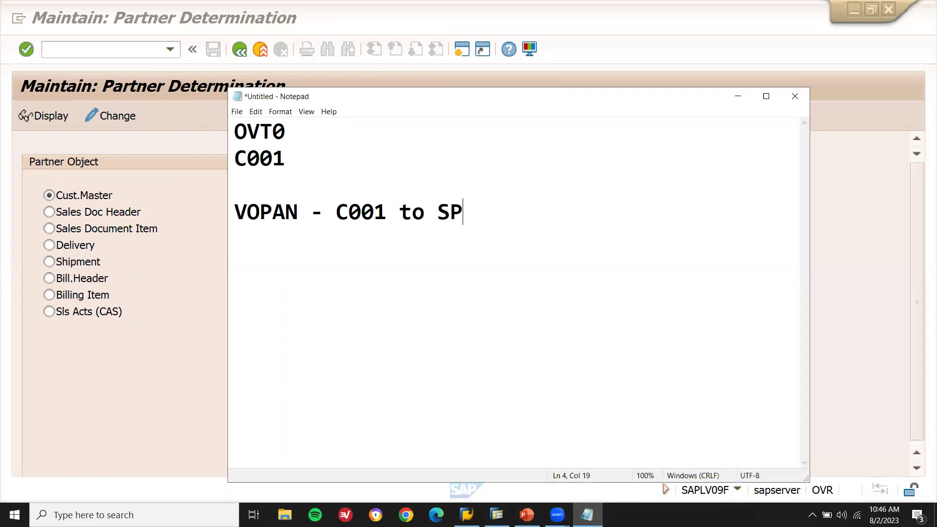
{"action": "type", "text": ", SH"}
{"action": "key", "text": "BackSpace"}
{"action": "type", "text": ", BP, PY"}
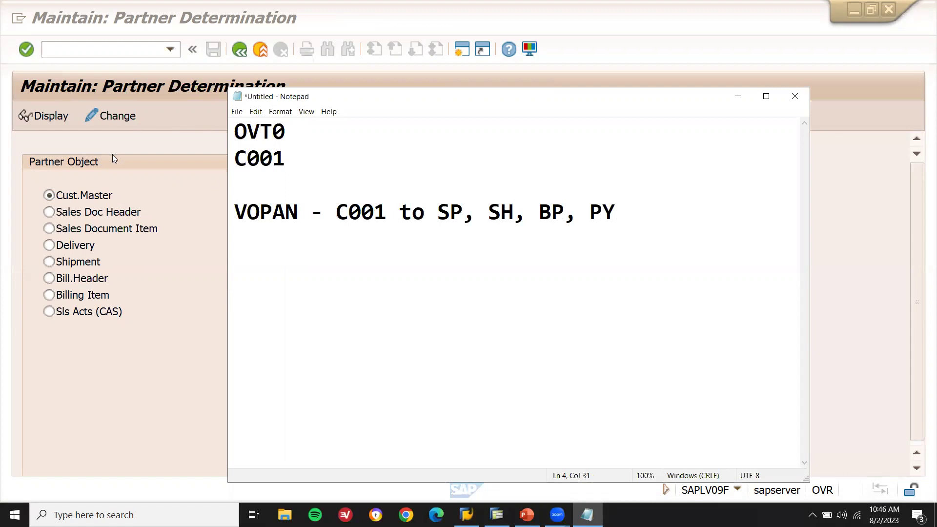
{"action": "left_click", "coordinate": [162, 142]}
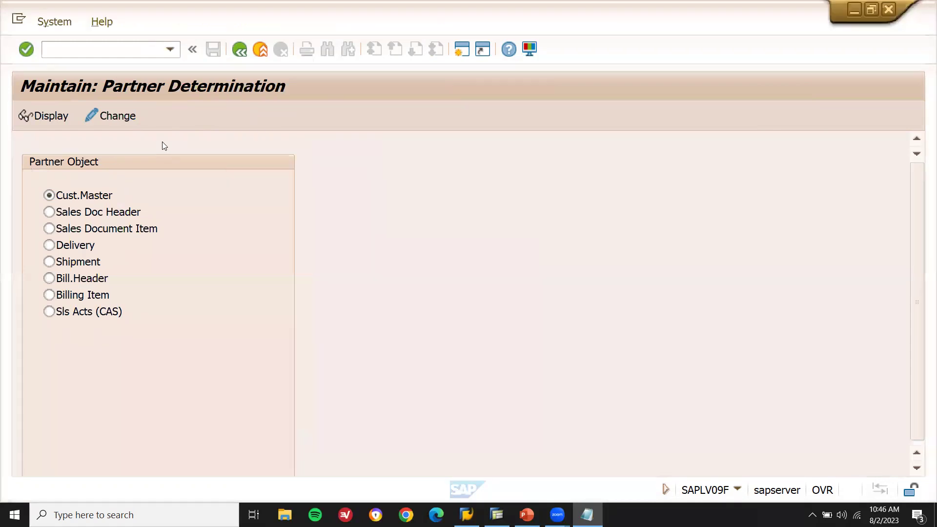
In change mode, add Account Groups - Function Assignment entries SP and SH for C001.
{"action": "left_click", "coordinate": [121, 117]}
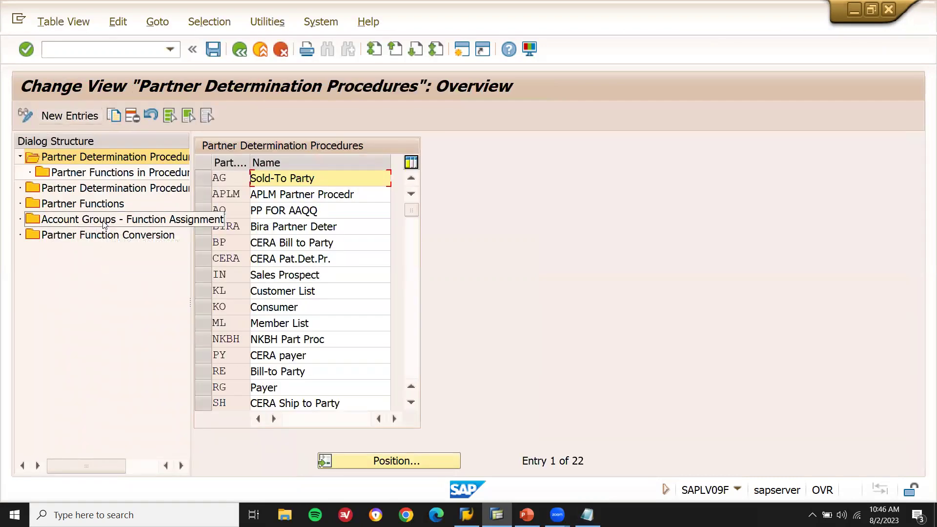
{"action": "double_click", "coordinate": [144, 224]}
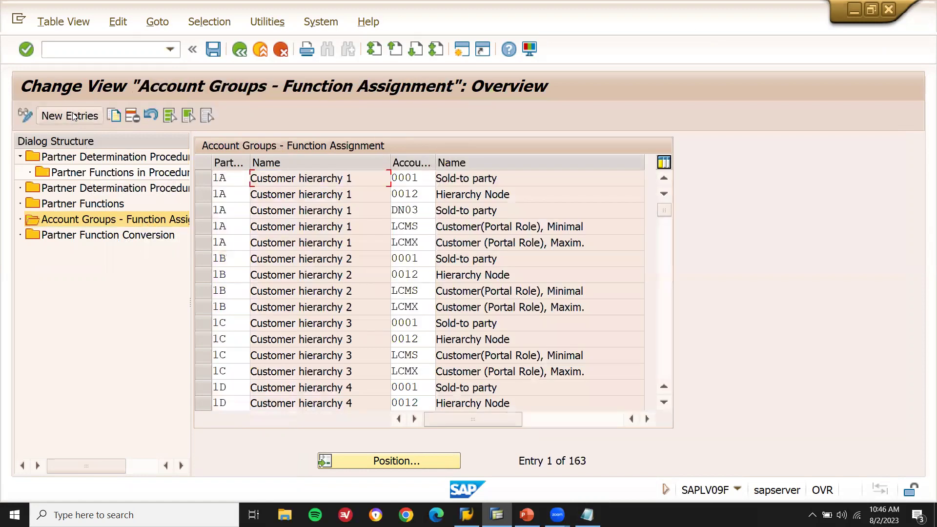
{"action": "left_click", "coordinate": [72, 116]}
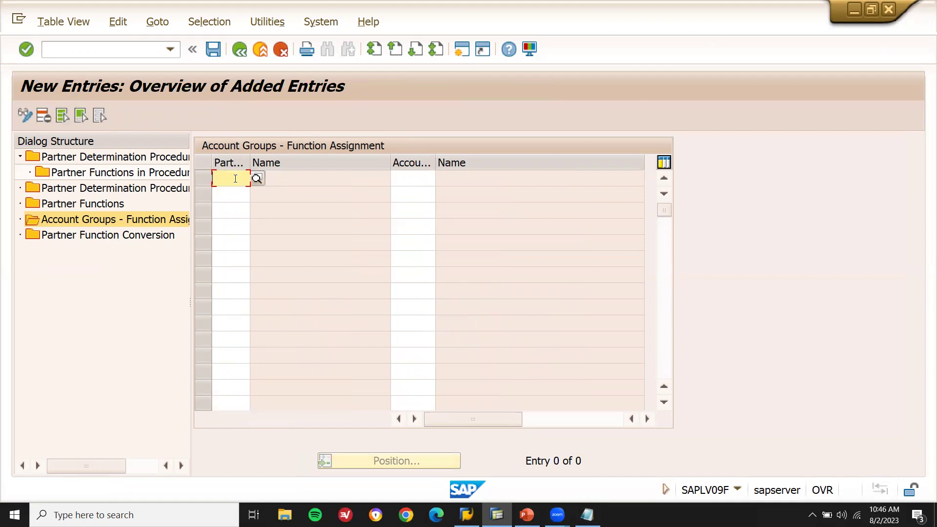
{"action": "type", "text": "SP"}
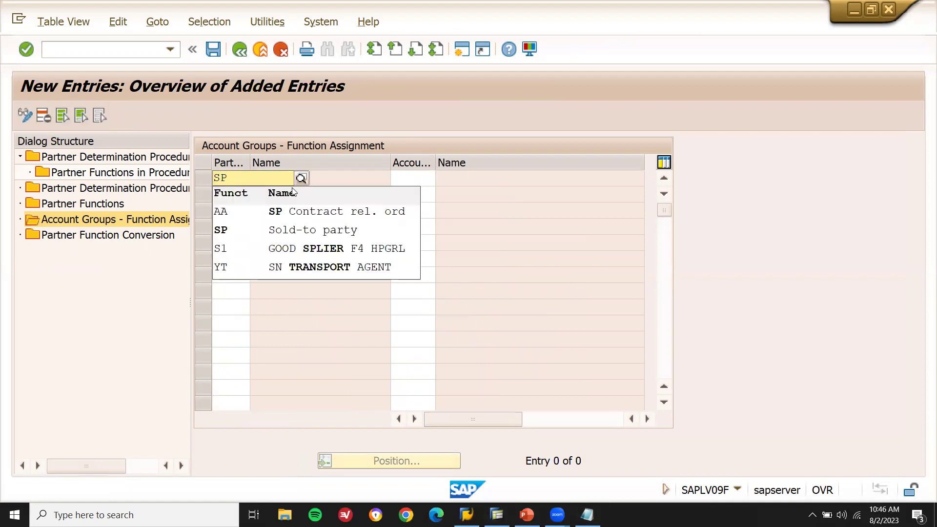
{"action": "left_click", "coordinate": [281, 229]}
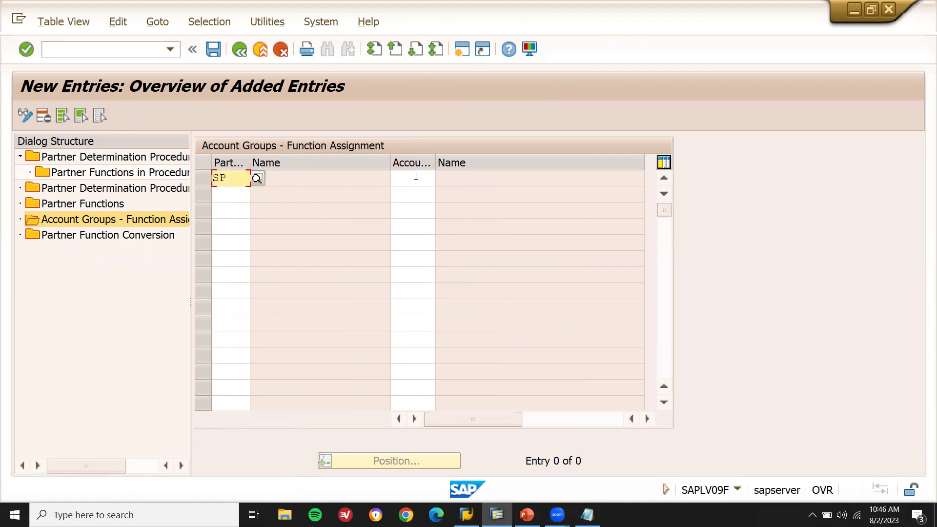
{"action": "left_click", "coordinate": [416, 176]}
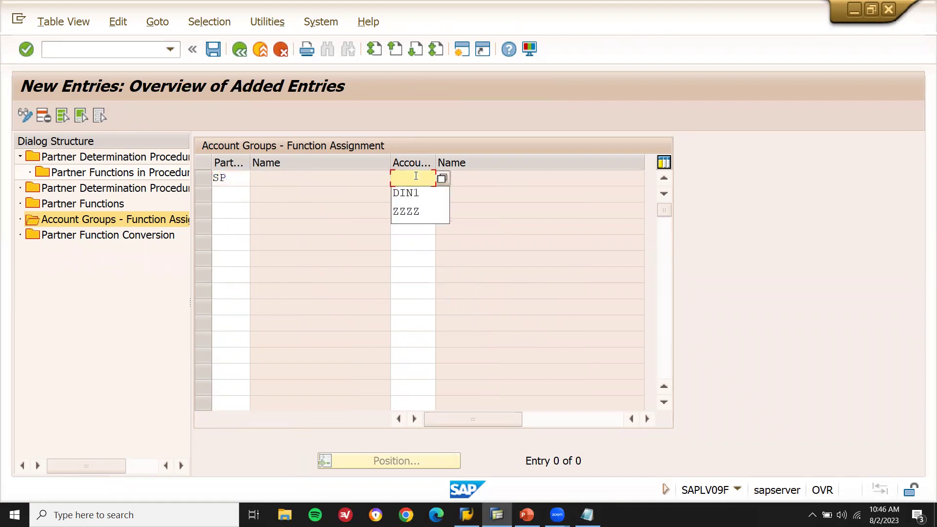
{"action": "type", "text": "C001"}
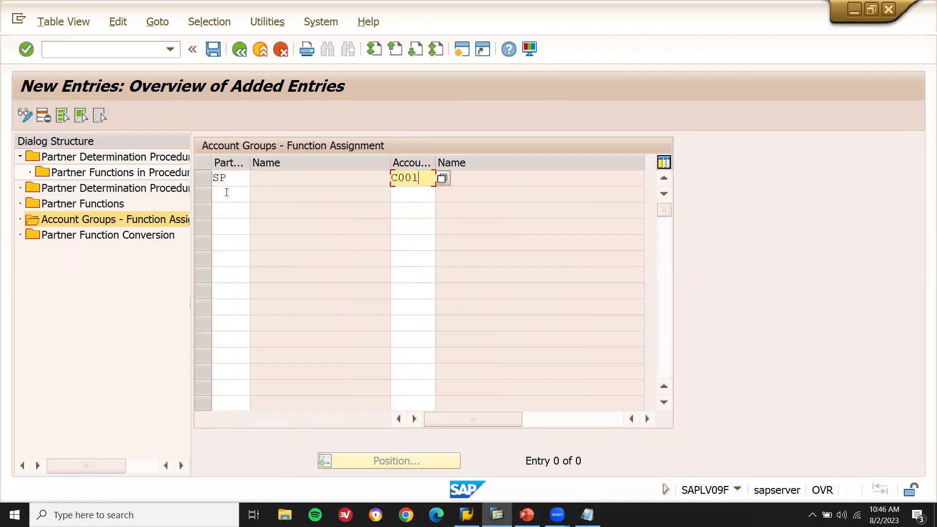
{"action": "left_click", "coordinate": [227, 193]}
{"action": "type", "text": "SH"}
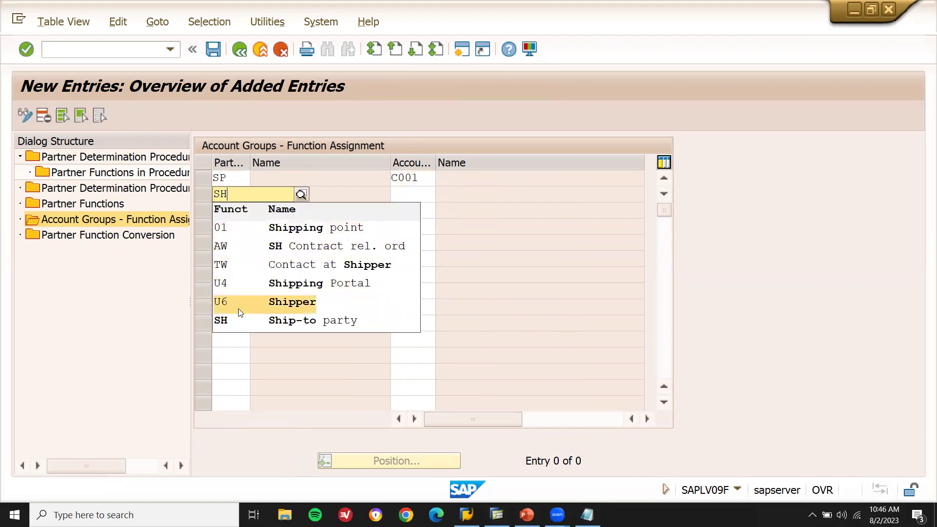
{"action": "left_click", "coordinate": [236, 321]}
{"action": "left_click", "coordinate": [411, 197]}
{"action": "type", "text": "C"}
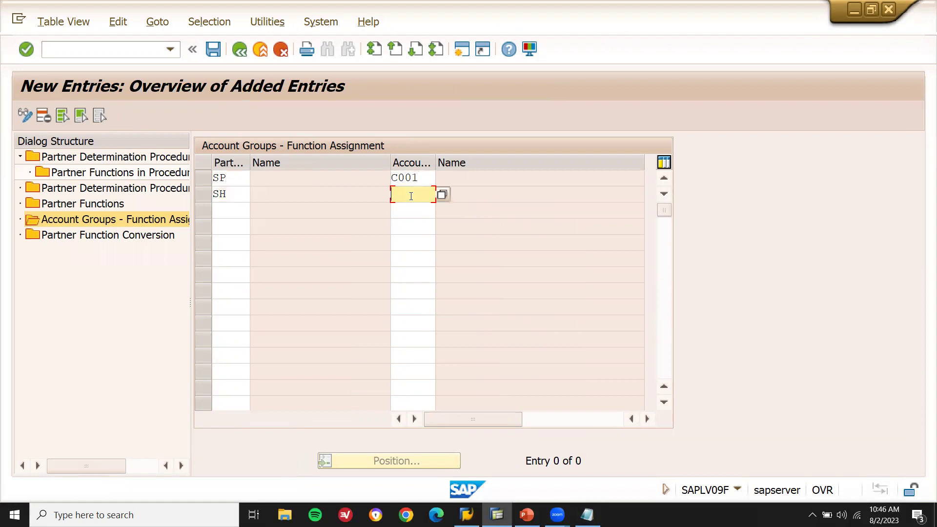
{"action": "type", "text": "001"}
Add BP and PY for C001, then save all four entries under a customizing request.
{"action": "left_click", "coordinate": [229, 211]}
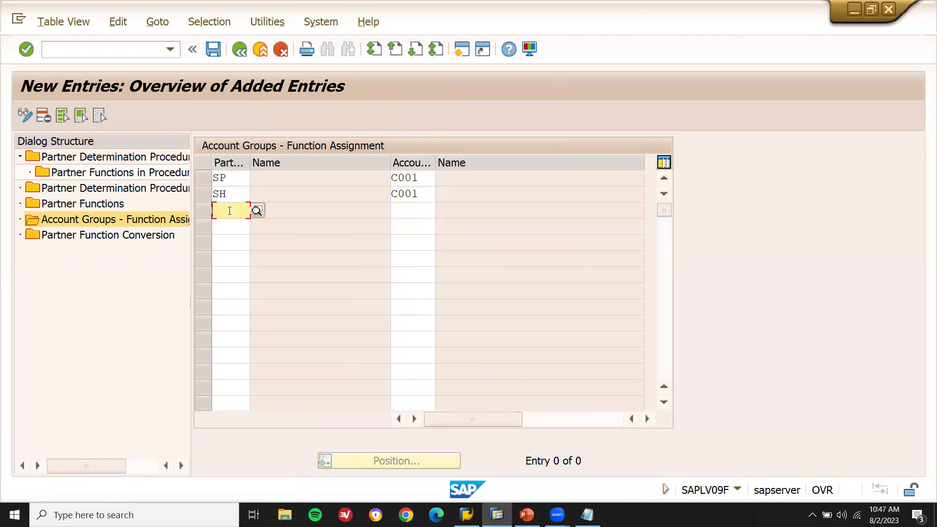
{"action": "type", "text": "BP"}
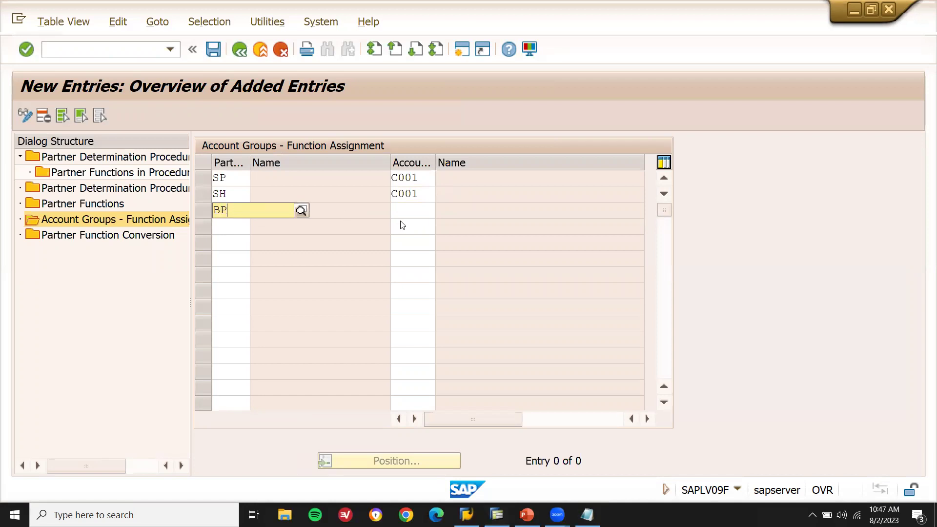
{"action": "left_click", "coordinate": [425, 210]}
{"action": "type", "text": "C001"}
{"action": "left_click", "coordinate": [240, 229]}
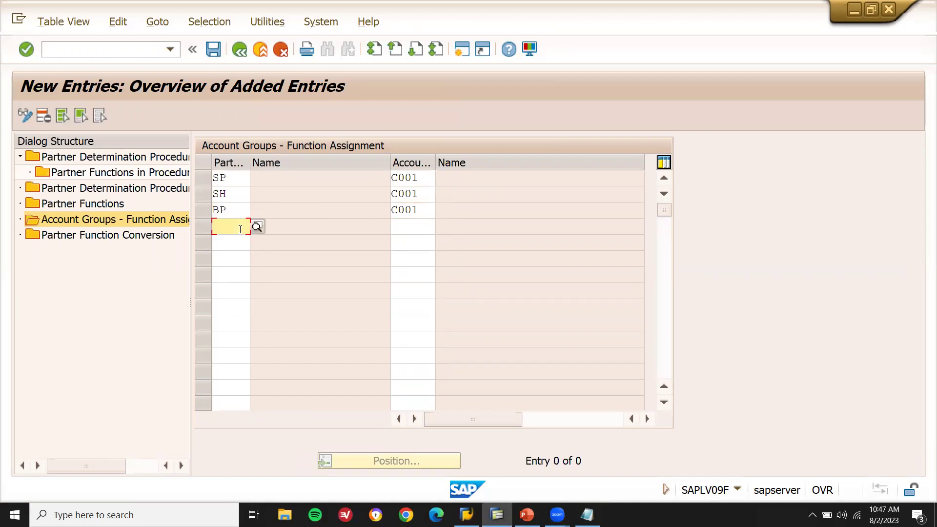
{"action": "type", "text": "PY"}
{"action": "key", "text": "Tab"}
{"action": "type", "text": "C001"}
{"action": "key", "text": "Return"}
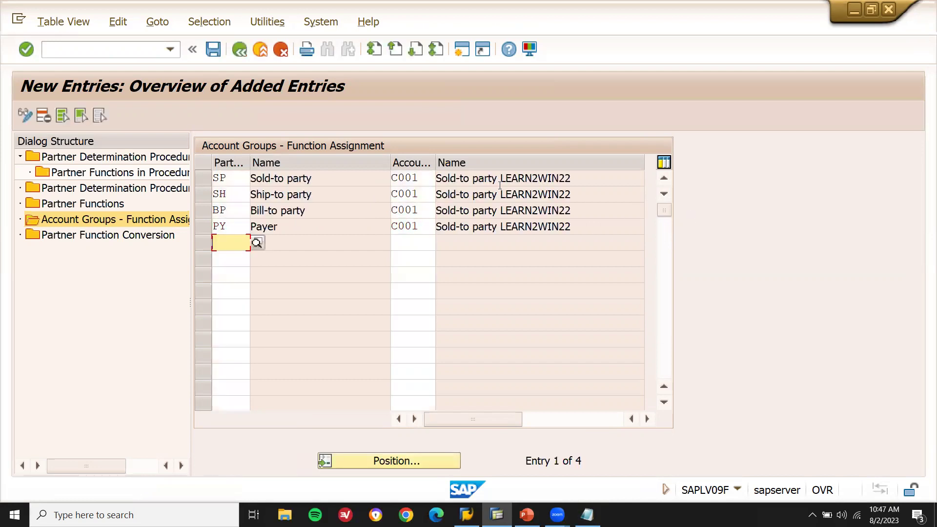
{"action": "left_click", "coordinate": [214, 50]}
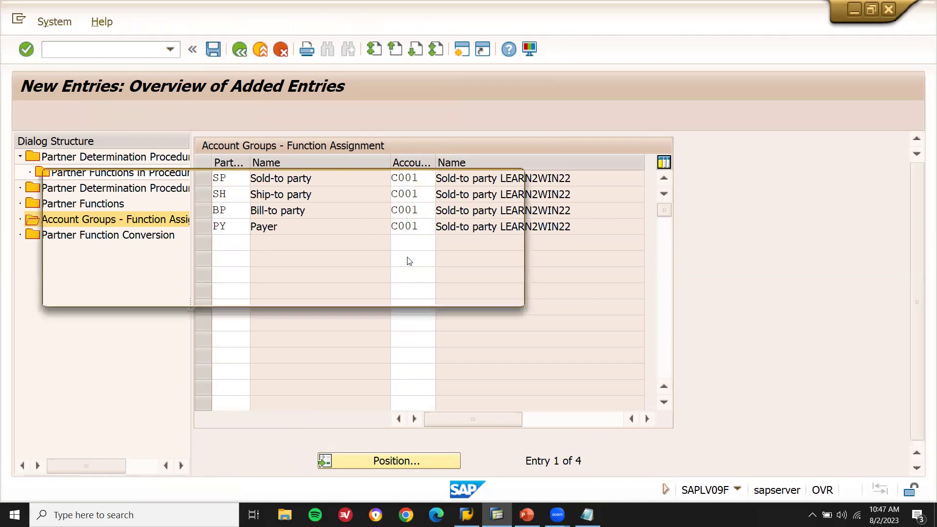
{"action": "left_click", "coordinate": [304, 291]}
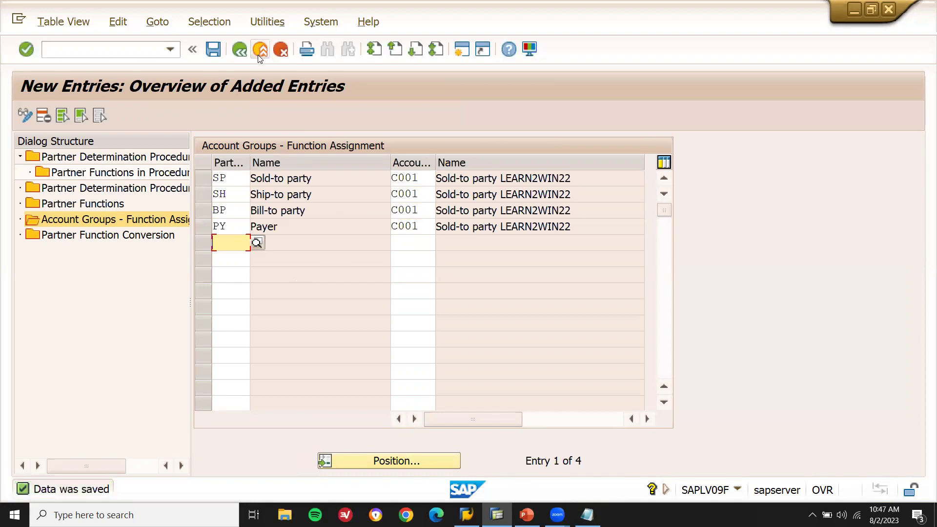
Leave the entries screen and start transaction SPRO.
{"action": "left_click", "coordinate": [260, 51]}
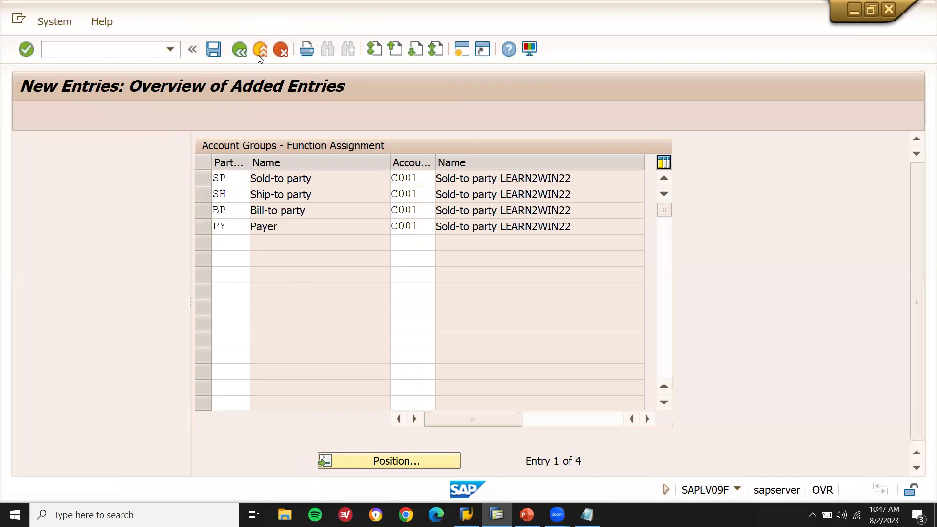
{"action": "left_click", "coordinate": [126, 48]}
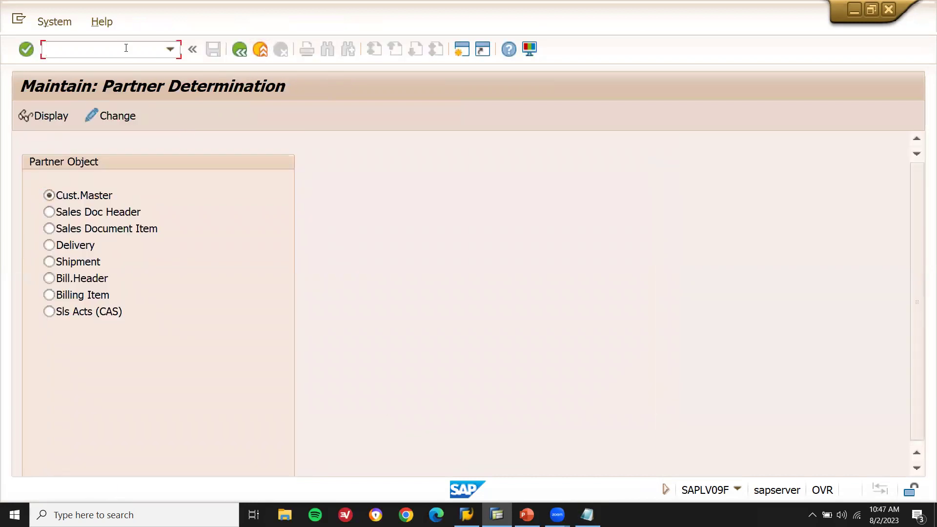
{"action": "type", "text": "/N"}
{"action": "key", "text": "Return"}
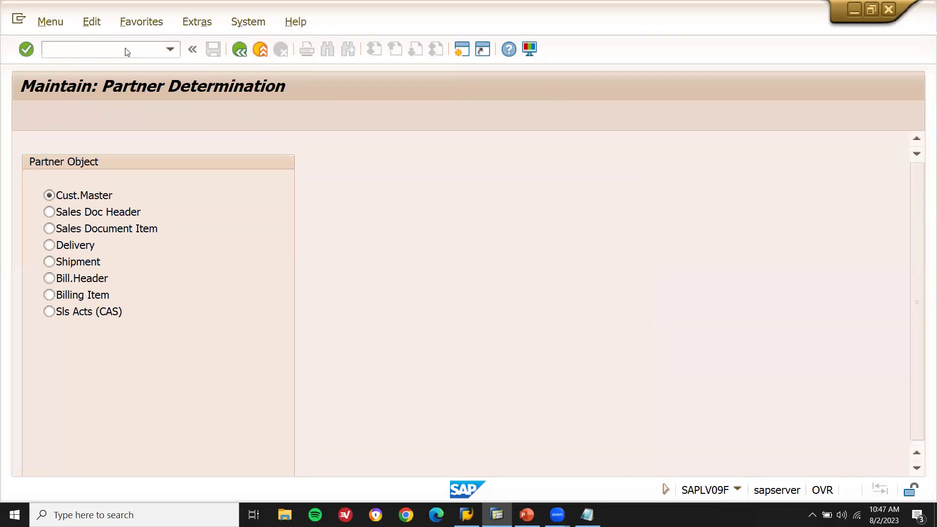
{"action": "type", "text": "SPRO"}
{"action": "key", "text": "Return"}
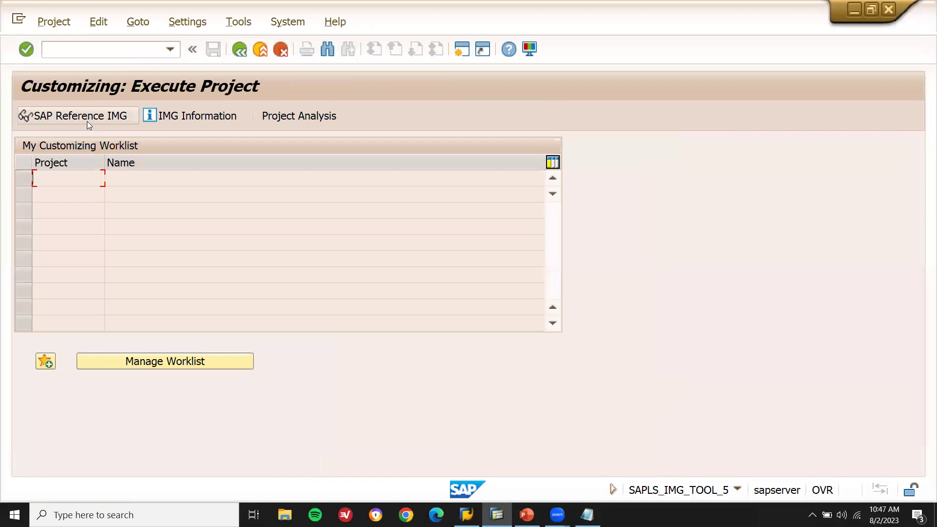
Open the SAP Reference IMG and expand Cross-Application Components down to SAP Business Partner.
{"action": "left_click", "coordinate": [87, 121]}
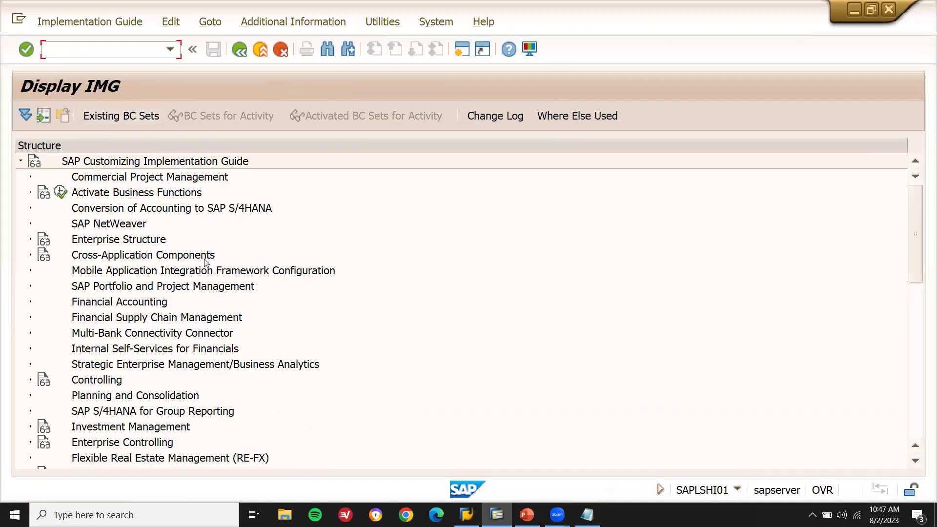
{"action": "left_click", "coordinate": [30, 254]}
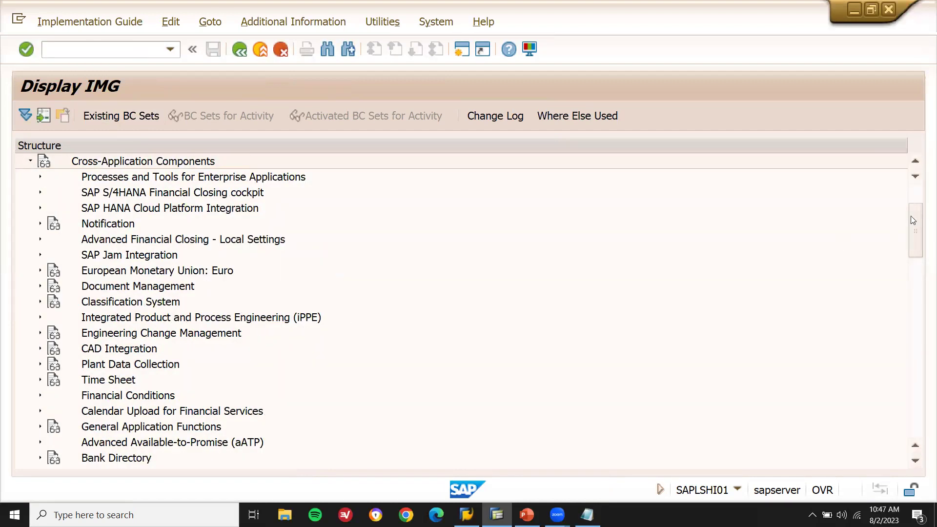
{"action": "left_click_drag", "start_coordinate": [910, 216], "coordinate": [910, 259]}
{"action": "left_click", "coordinate": [40, 286]}
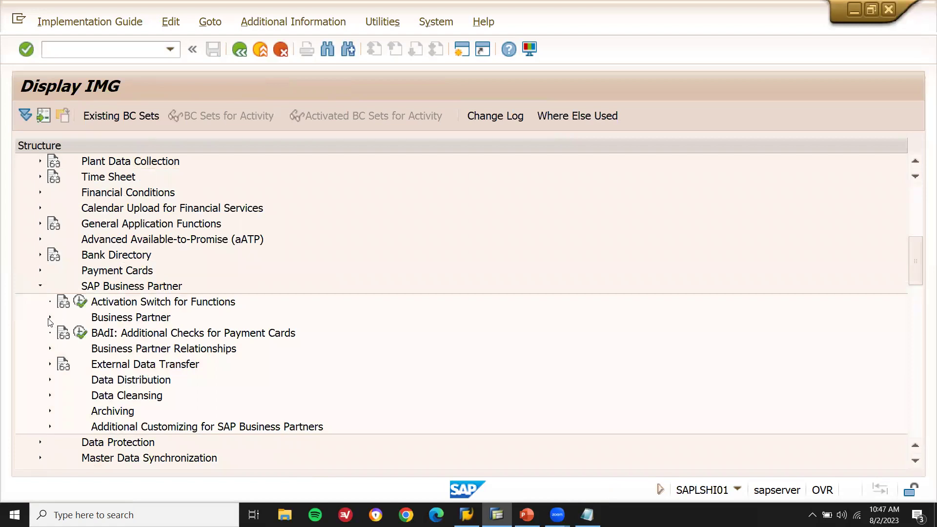
Expand Business Partner, Basic Settings and Field Groupings in the IMG tree.
{"action": "left_click", "coordinate": [50, 318]}
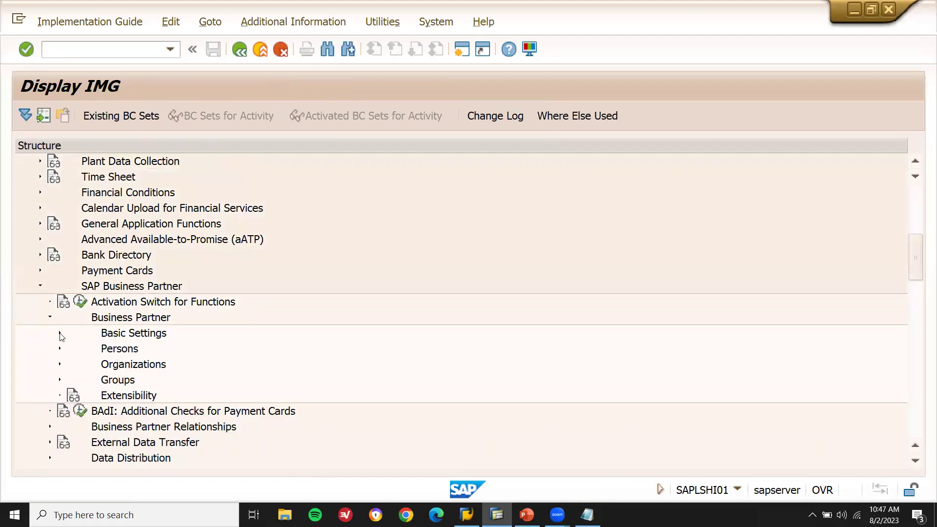
{"action": "left_click", "coordinate": [60, 333]}
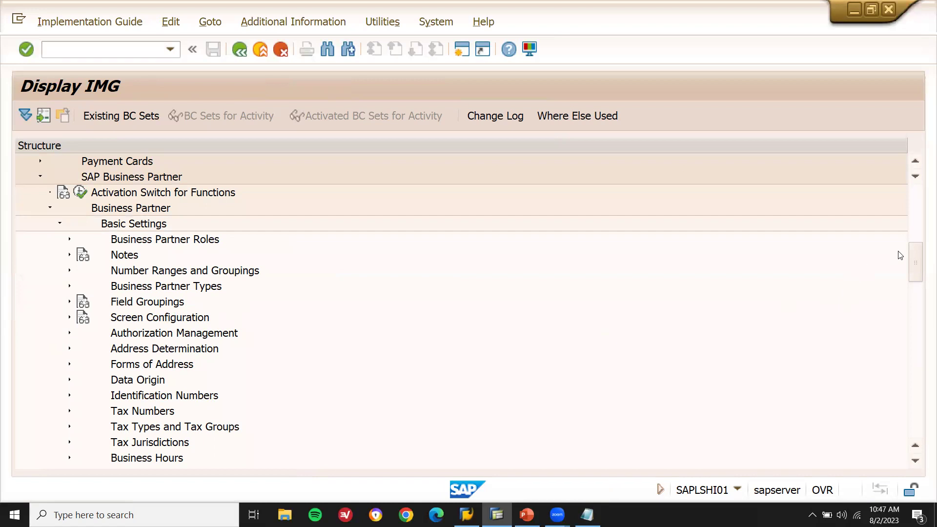
{"action": "left_click_drag", "start_coordinate": [916, 257], "coordinate": [917, 268]}
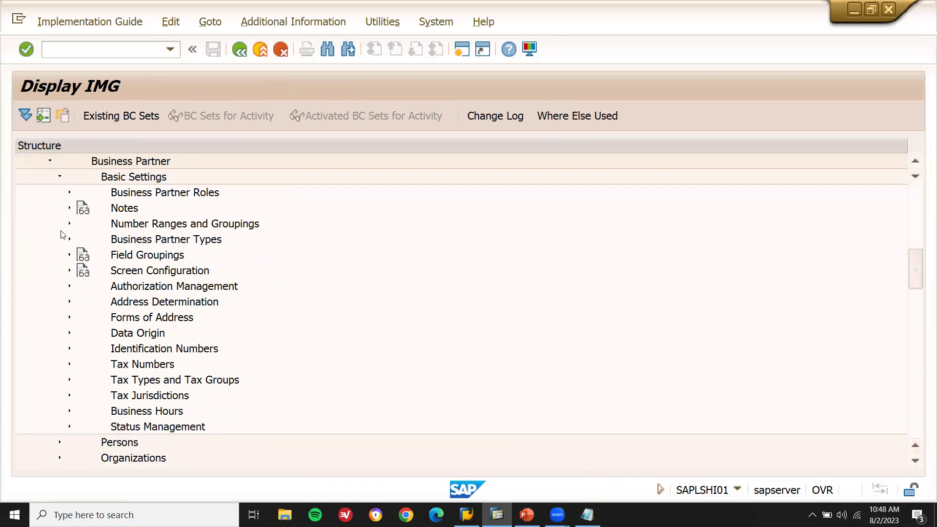
{"action": "left_click", "coordinate": [69, 256]}
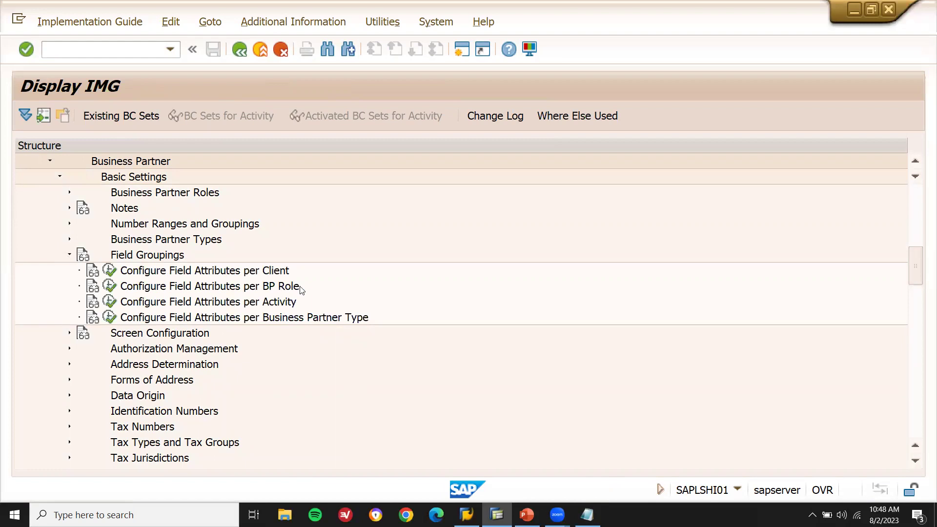
Browse the Basic Settings branches, then expand Business Partner Roles to list its activities.
{"action": "left_click", "coordinate": [69, 255]}
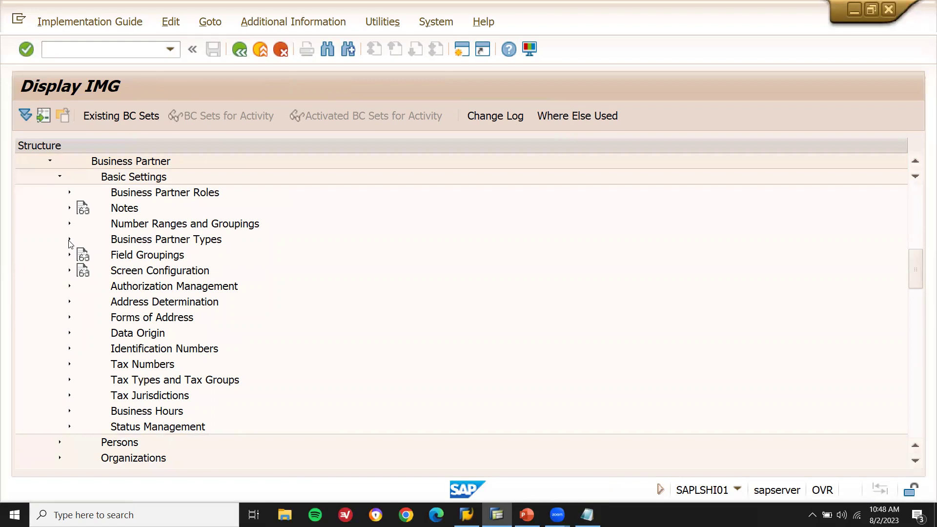
{"action": "left_click", "coordinate": [70, 255]}
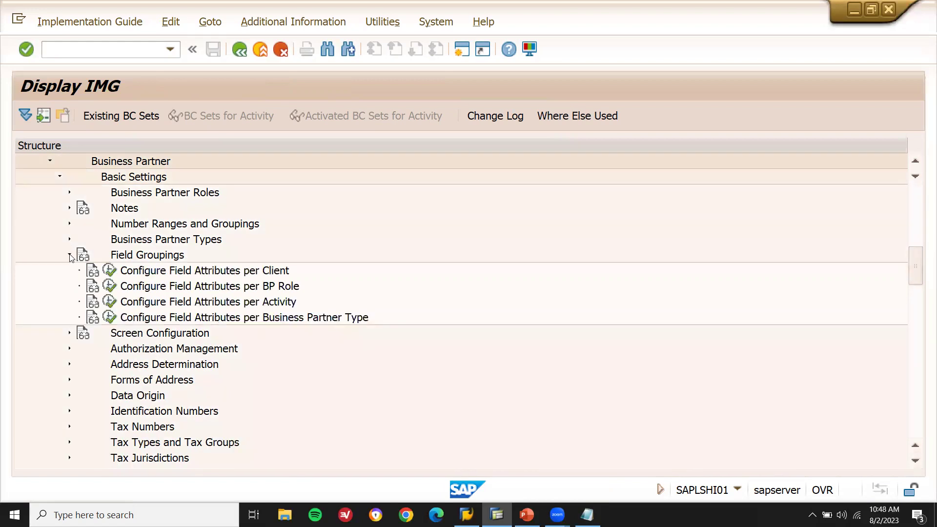
{"action": "left_click", "coordinate": [70, 255]}
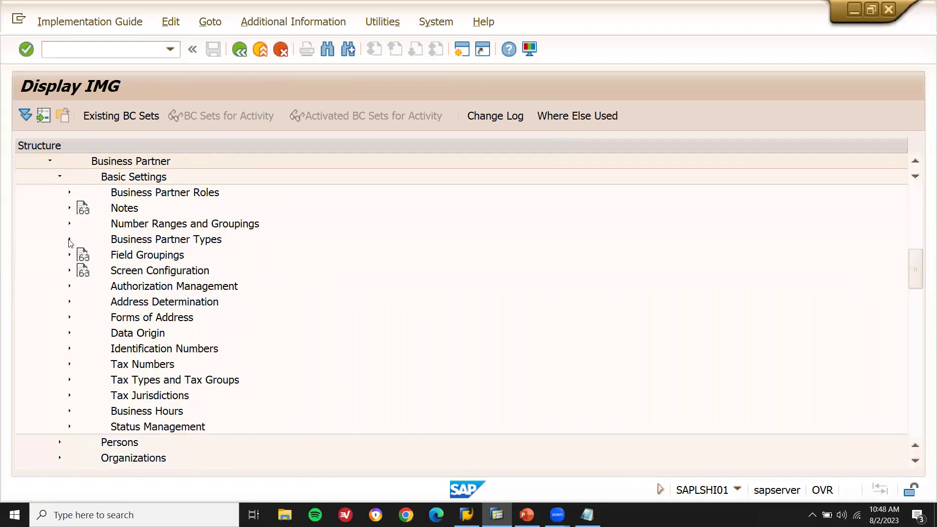
{"action": "left_click", "coordinate": [70, 240]}
{"action": "left_click", "coordinate": [70, 240]}
{"action": "left_click", "coordinate": [70, 224]}
{"action": "left_click", "coordinate": [70, 225]}
{"action": "left_click", "coordinate": [70, 193]}
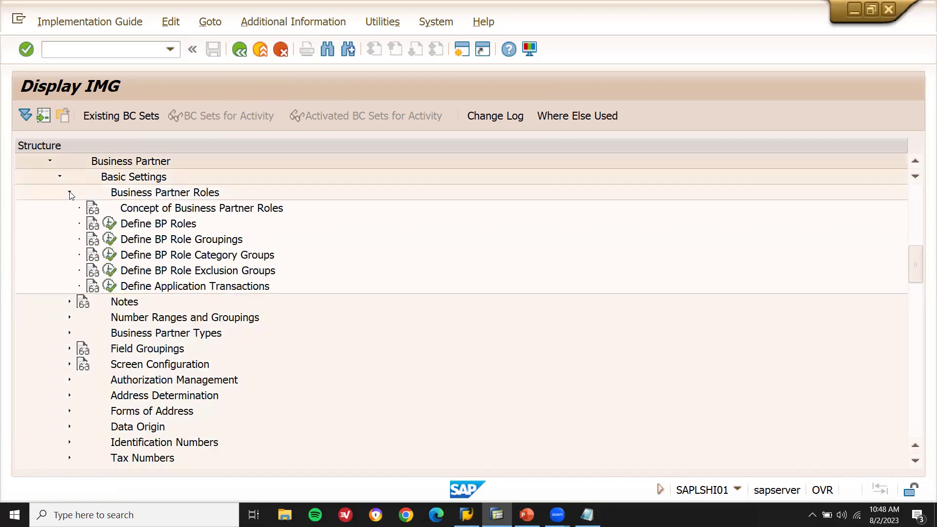
Add new BP role grouping Z00005 with title and description 'Z00005 GROUPING'.
{"action": "left_click", "coordinate": [108, 240]}
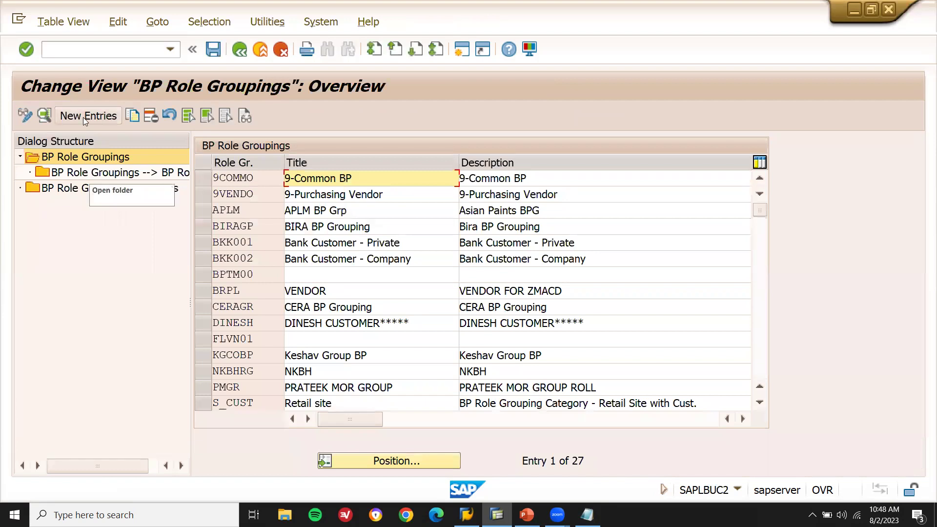
{"action": "left_click", "coordinate": [84, 118]}
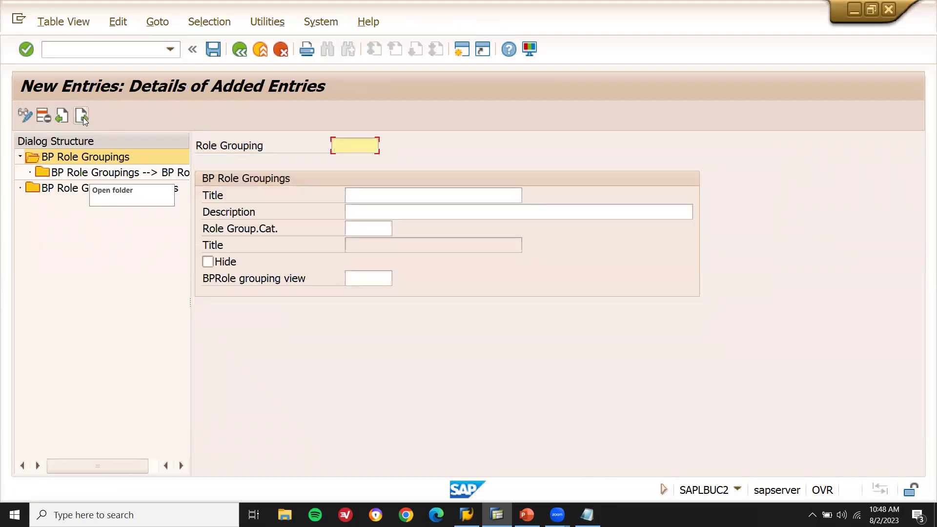
{"action": "type", "text": "Z"}
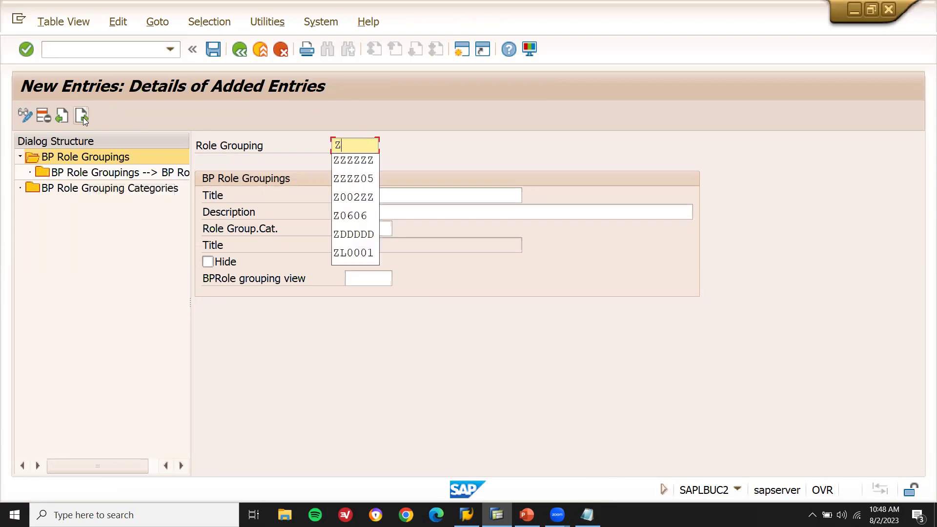
{"action": "type", "text": "000"}
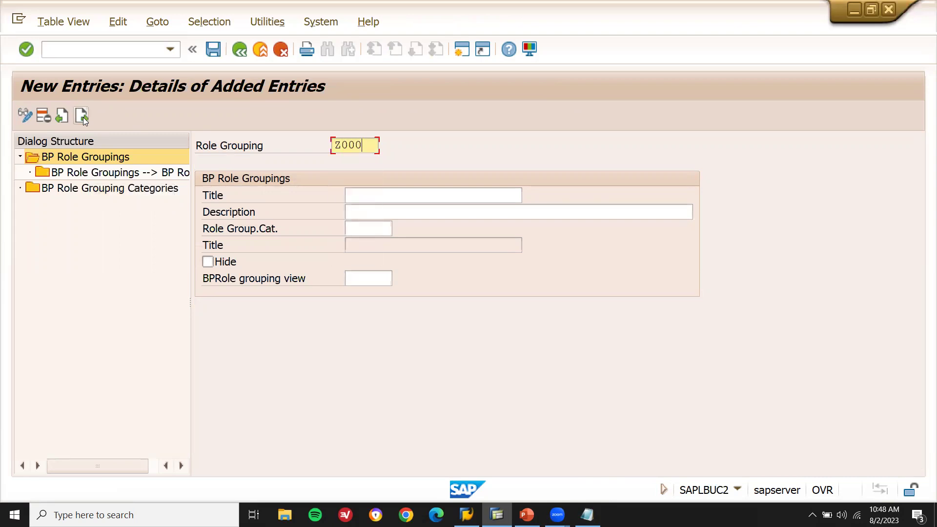
{"action": "type", "text": "05"}
{"action": "left_click", "coordinate": [391, 188]}
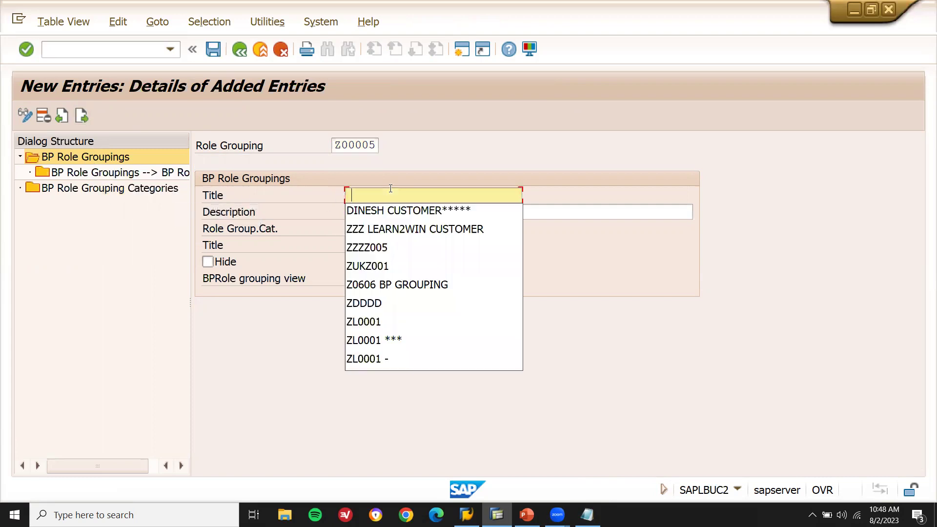
{"action": "key", "text": "Down"}
{"action": "key", "text": "Down"}
{"action": "type", "text": "Z000"}
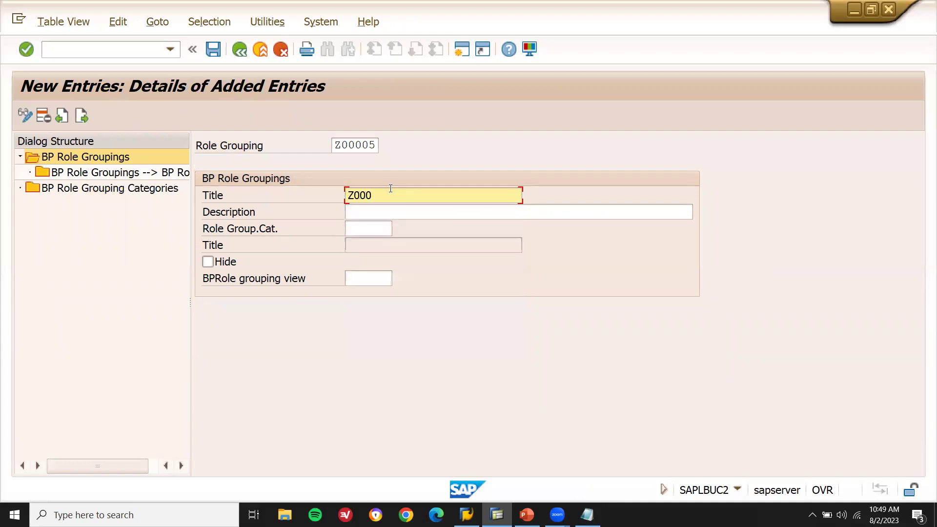
{"action": "type", "text": "05 GROUPING"}
{"action": "key", "text": "ctrl+a"}
{"action": "key", "text": "ctrl+c"}
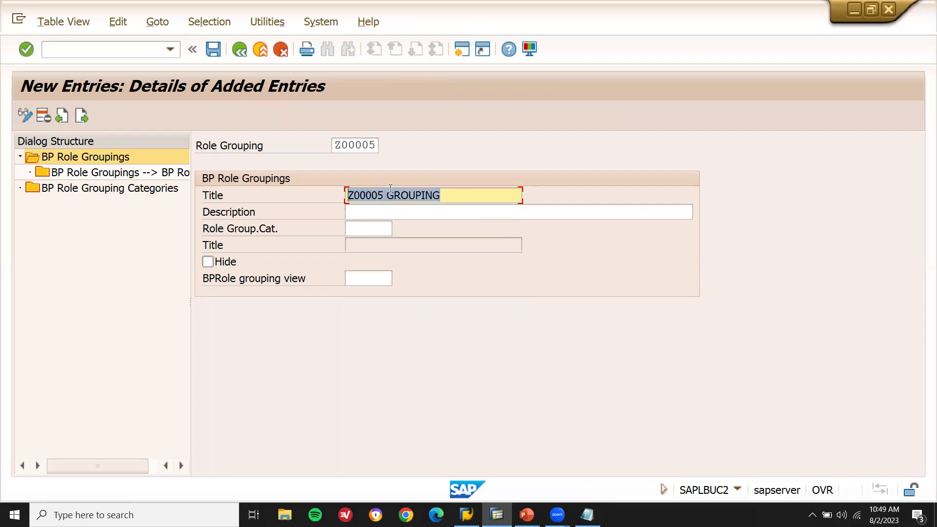
{"action": "left_click", "coordinate": [390, 209]}
{"action": "key", "text": "ctrl+v"}
Record the grouping name Z00005 GROUPING in the Notepad notes.
{"action": "left_click", "coordinate": [587, 515]}
{"action": "key", "text": "Return"}
{"action": "key", "text": "Return"}
{"action": "key", "text": "ctrl+v"}
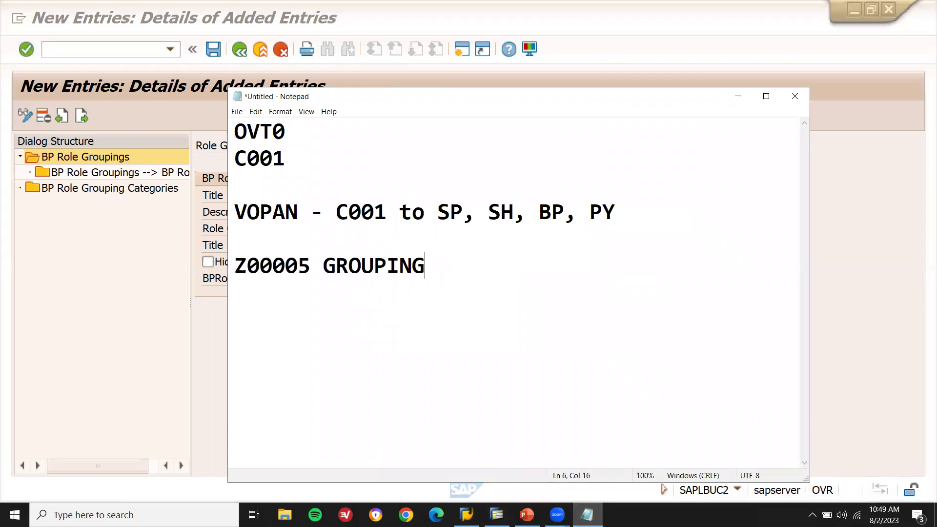
{"action": "left_click", "coordinate": [94, 255]}
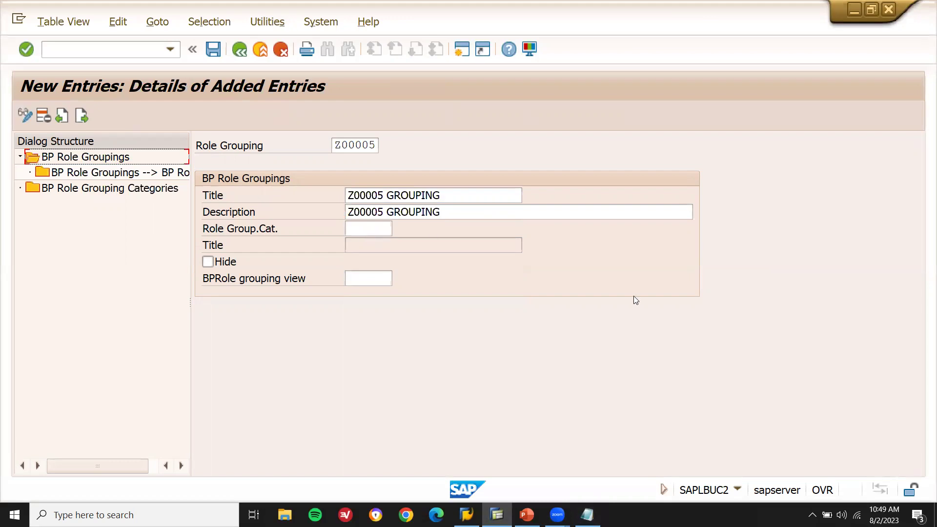
{"action": "left_click", "coordinate": [587, 516]}
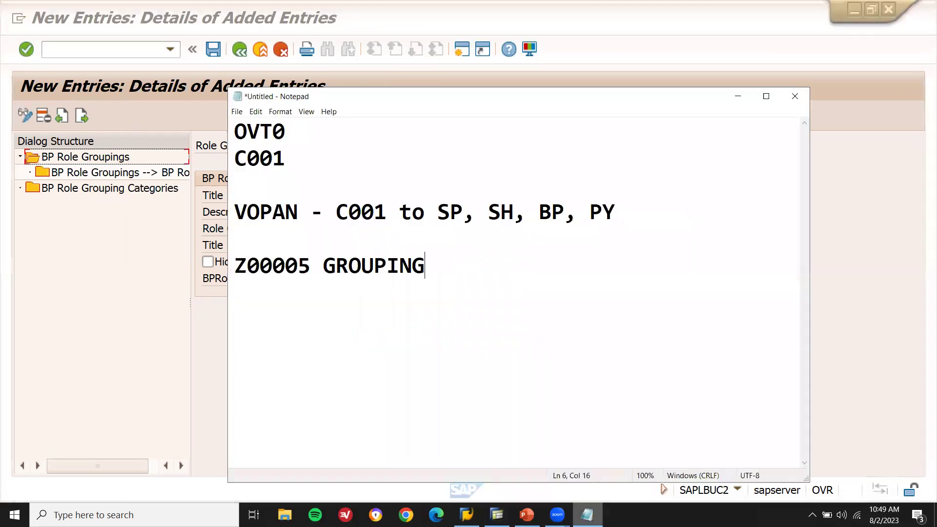
{"action": "left_click", "coordinate": [587, 515]}
Check the Z00005 entry and save it under a customizing request.
{"action": "left_click", "coordinate": [484, 215]}
{"action": "key", "text": "Return"}
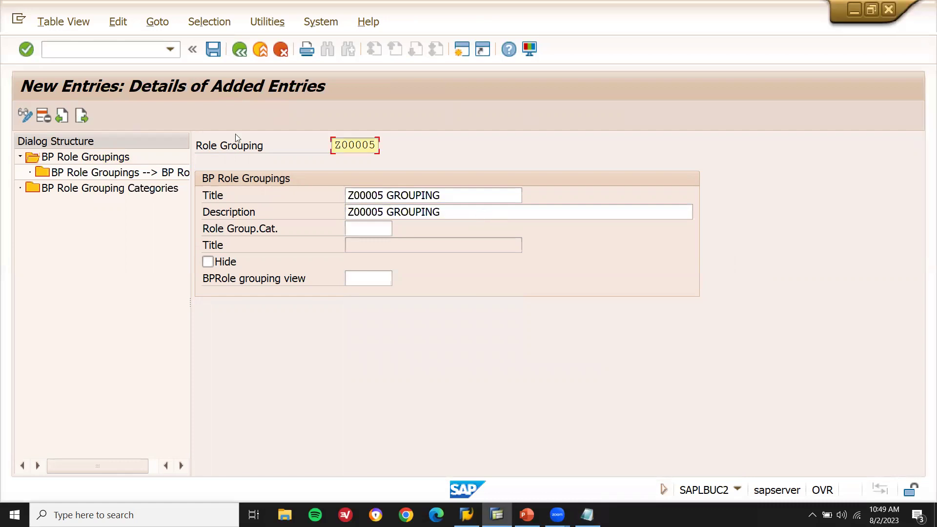
{"action": "left_click", "coordinate": [213, 49]}
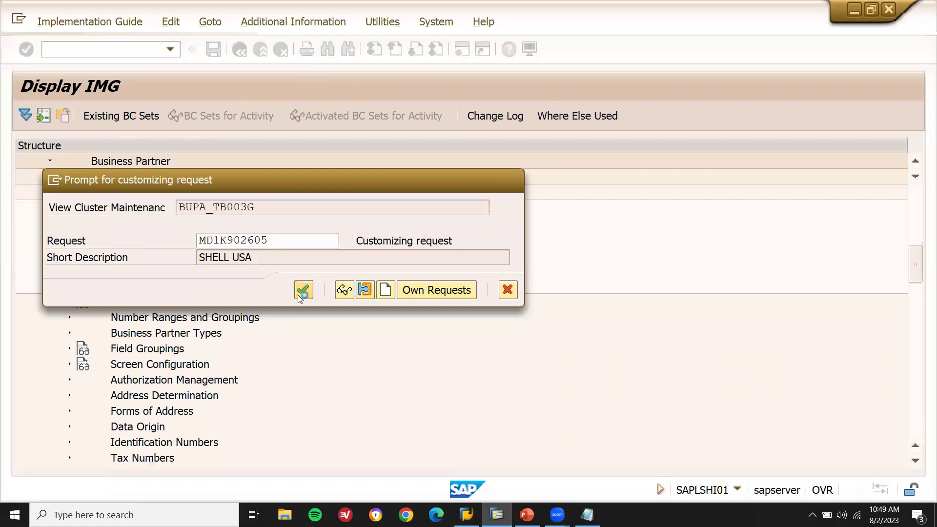
{"action": "left_click", "coordinate": [299, 295]}
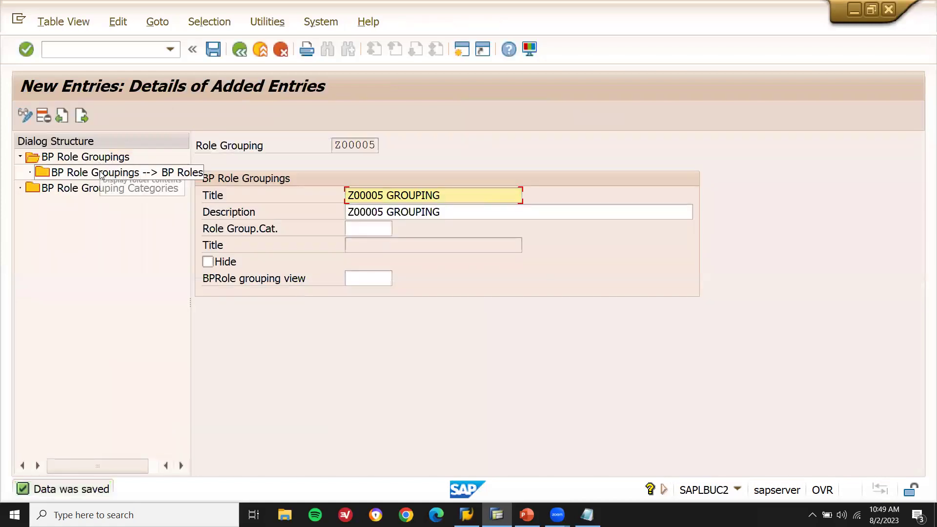
Add BP roles FLCU01 and FLCU00 to grouping Z00005's role list.
{"action": "double_click", "coordinate": [101, 174]}
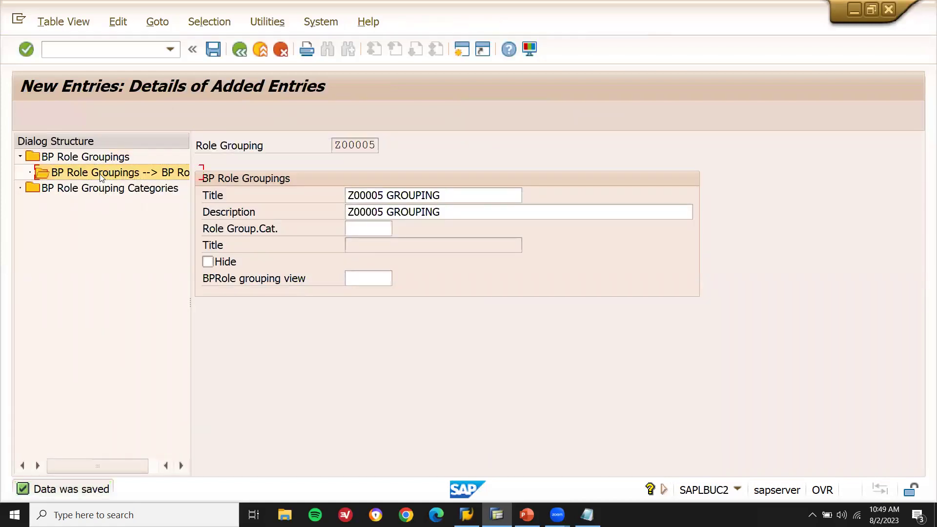
{"action": "left_click", "coordinate": [71, 114]}
{"action": "key", "text": "Down"}
{"action": "key", "text": "Return"}
{"action": "key", "text": "Down"}
{"action": "key", "text": "Down"}
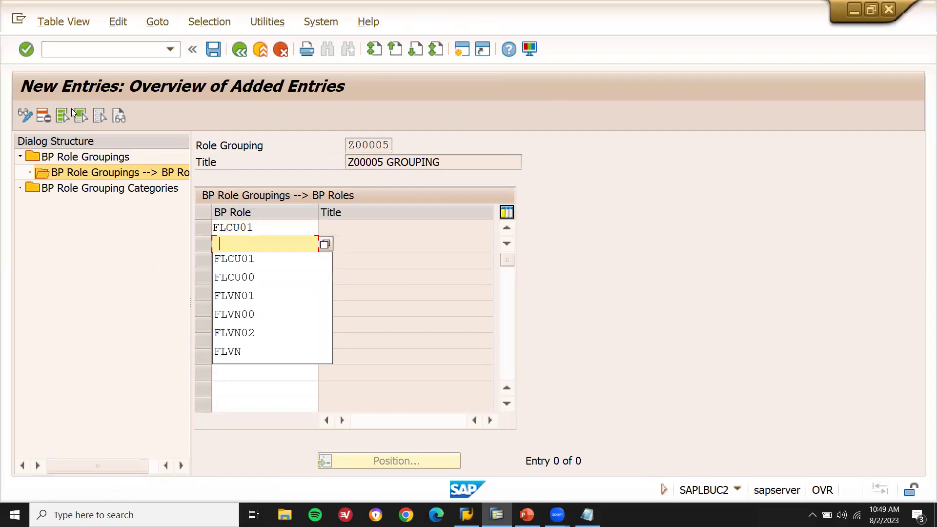
{"action": "key", "text": "Down"}
{"action": "key", "text": "Return"}
{"action": "key", "text": "Return"}
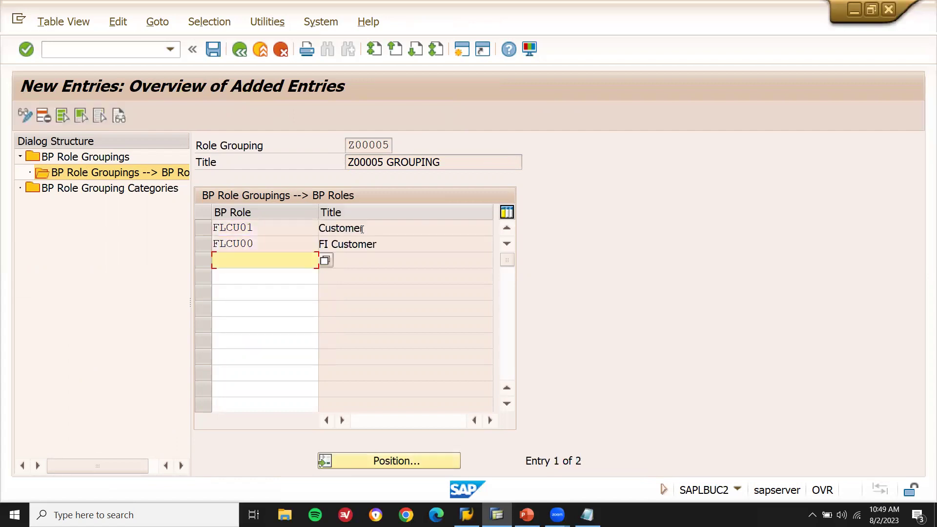
{"action": "left_click", "coordinate": [354, 244]}
Review the FLCU00 and FLCU01 role rows and save the role assignments.
{"action": "double_click", "coordinate": [354, 244]}
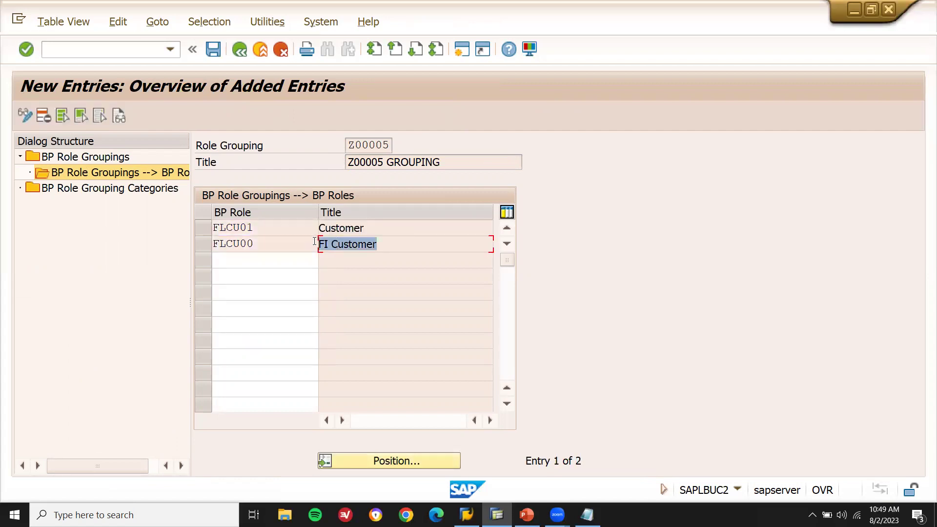
{"action": "double_click", "coordinate": [385, 227]}
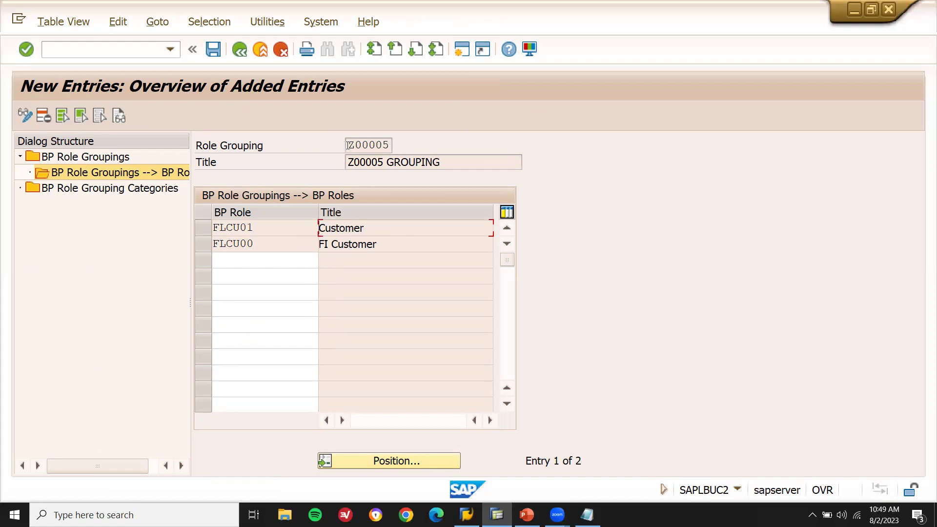
{"action": "double_click", "coordinate": [348, 145]}
{"action": "left_click", "coordinate": [285, 226]}
{"action": "left_click", "coordinate": [250, 243]}
{"action": "left_click_drag", "start_coordinate": [250, 243], "coordinate": [213, 244]}
{"action": "left_click", "coordinate": [213, 243]}
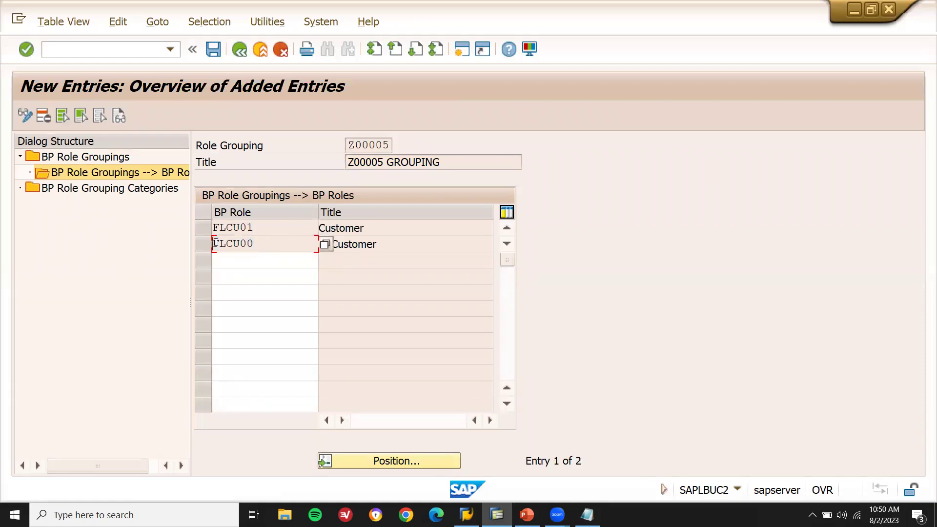
{"action": "left_click", "coordinate": [213, 50]}
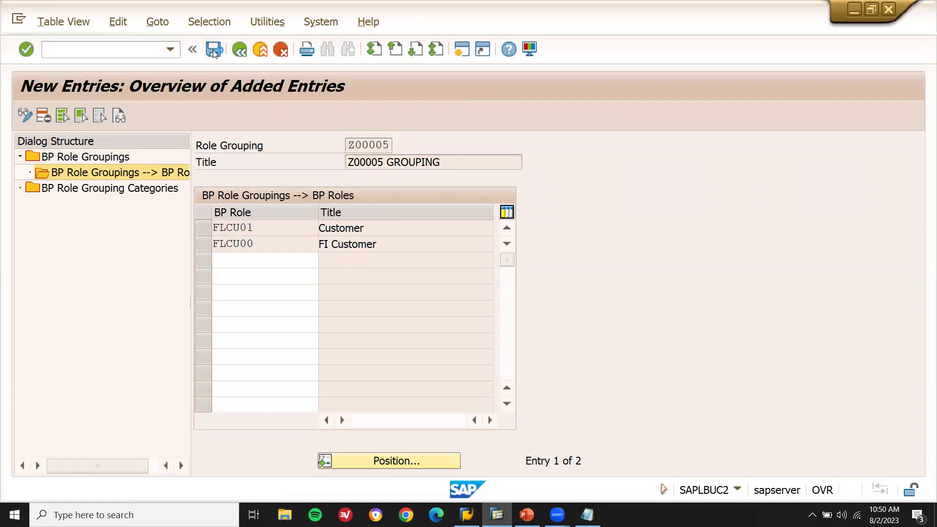
{"action": "key", "text": "ctrl+s"}
{"action": "left_click", "coordinate": [245, 55]}
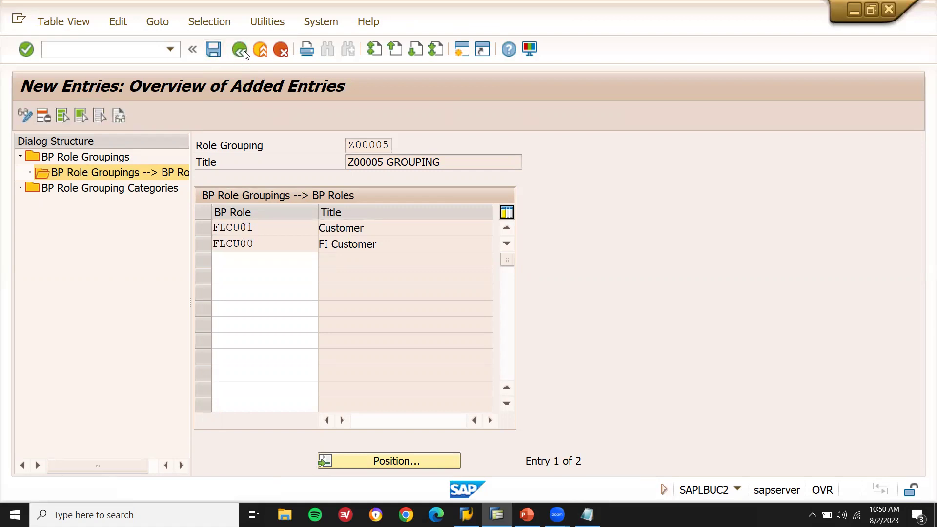
Append asterisks so Z00005's title and description read 'Z00005 GROUPING*******', then save.
{"action": "left_click", "coordinate": [245, 55]}
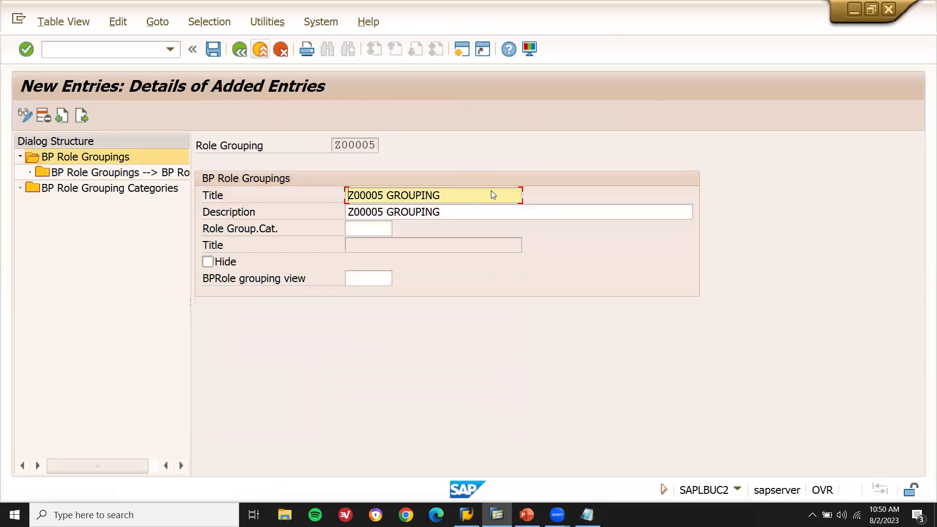
{"action": "type", "text": "******"}
{"action": "key", "text": "Tab"}
{"action": "type", "text": "*******"}
{"action": "left_click", "coordinate": [477, 199]}
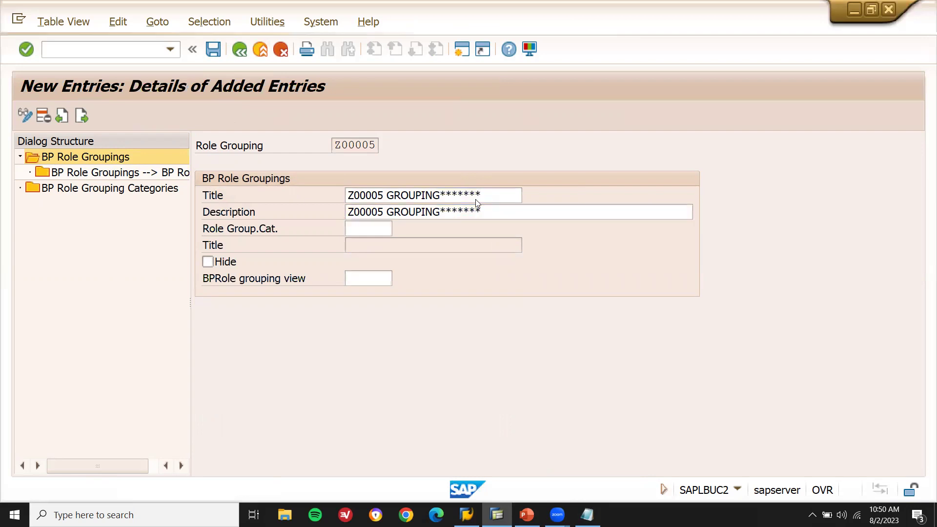
{"action": "left_click", "coordinate": [215, 50]}
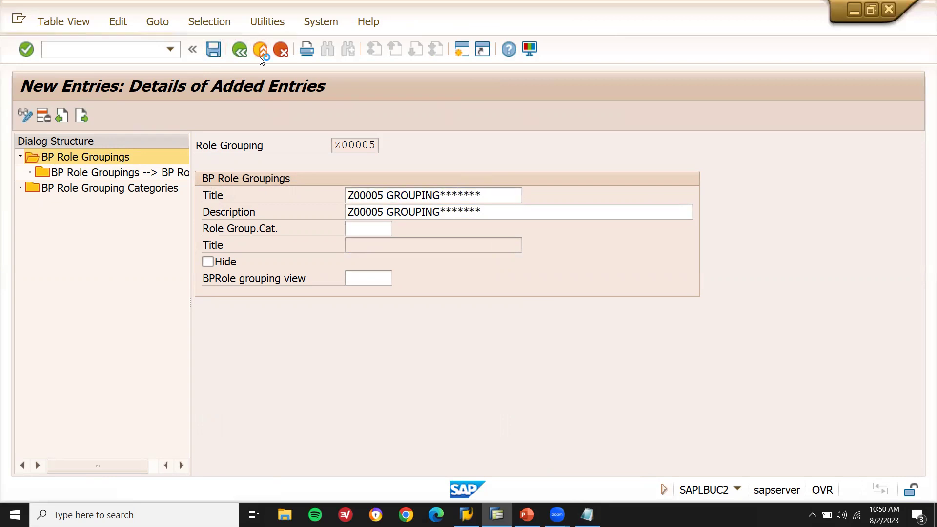
Exit role grouping maintenance and run Define Number Ranges under Number Ranges and Groupings.
{"action": "left_click", "coordinate": [261, 56]}
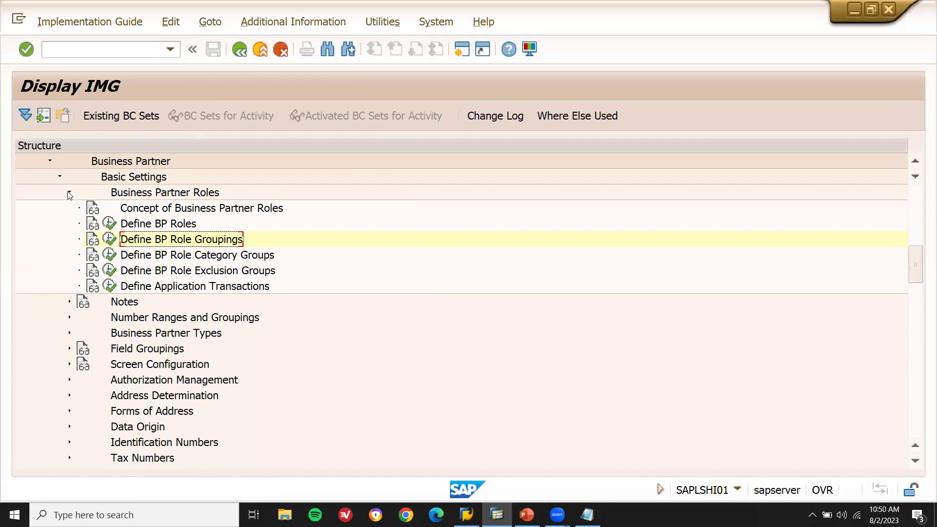
{"action": "left_click", "coordinate": [69, 194]}
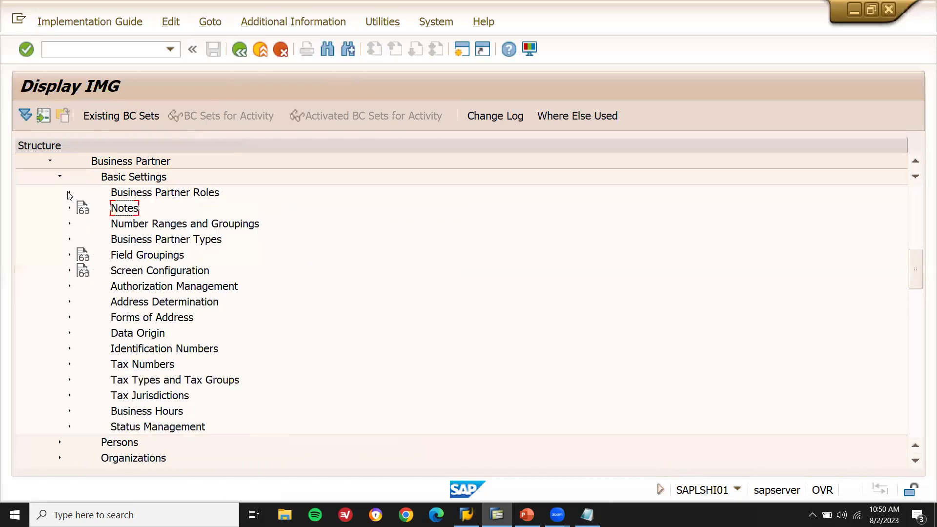
{"action": "left_click", "coordinate": [69, 255]}
{"action": "left_click", "coordinate": [70, 255]}
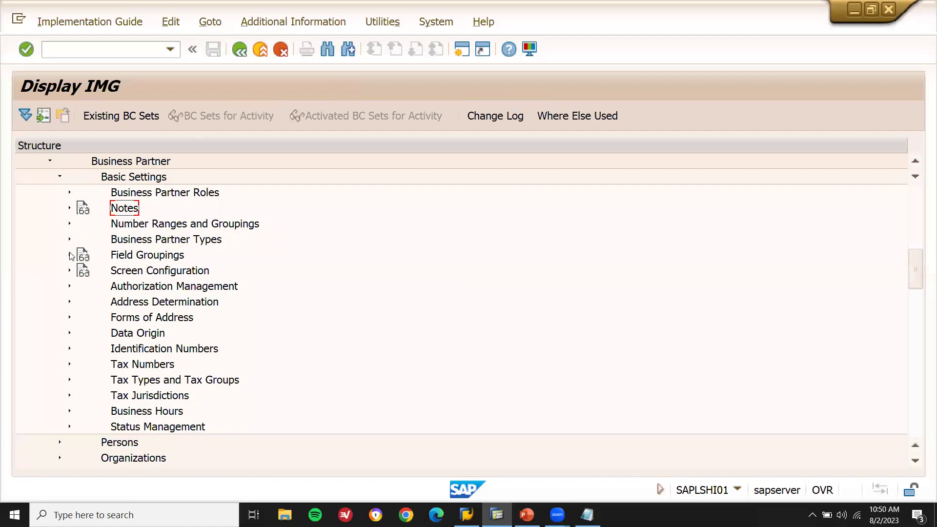
{"action": "left_click", "coordinate": [69, 224]}
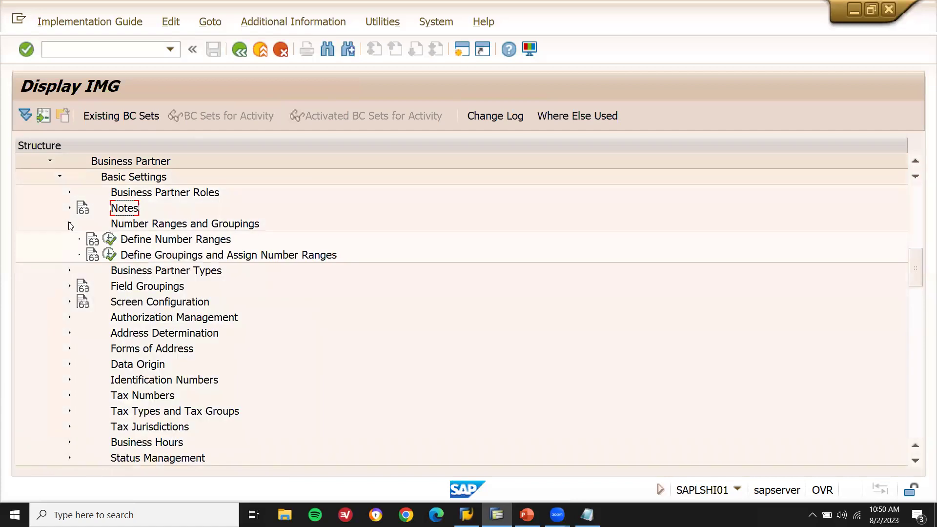
{"action": "left_click", "coordinate": [112, 241]}
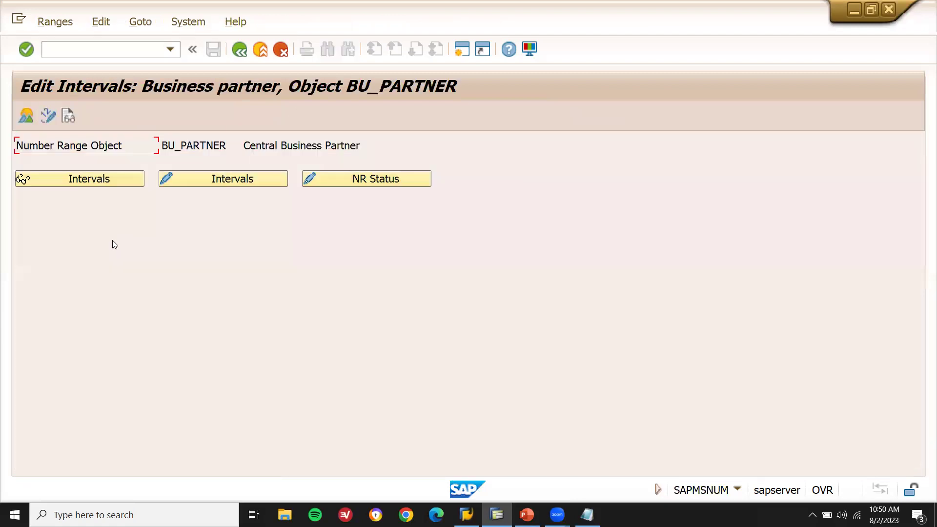
{"action": "left_click", "coordinate": [235, 183]}
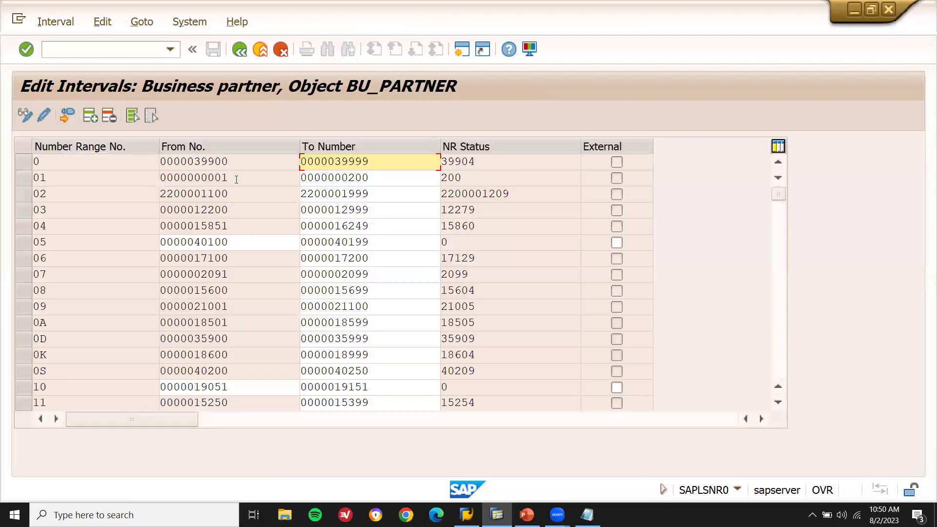
{"action": "left_click", "coordinate": [779, 347]}
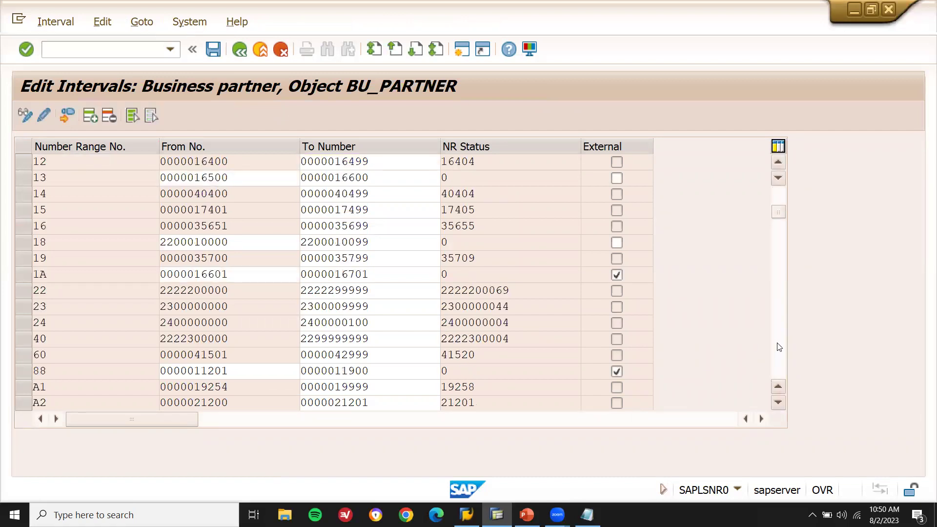
{"action": "left_click", "coordinate": [780, 347]}
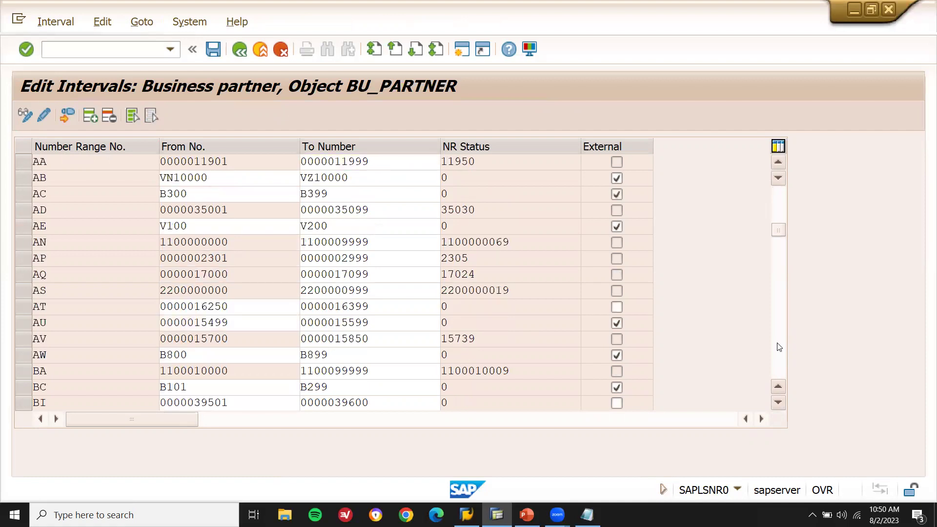
{"action": "left_click", "coordinate": [780, 347]}
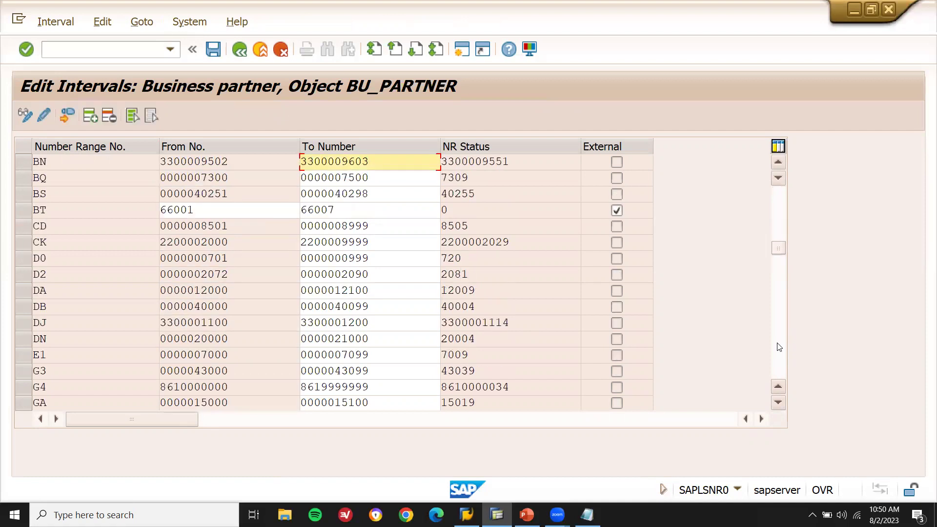
{"action": "left_click", "coordinate": [779, 347]}
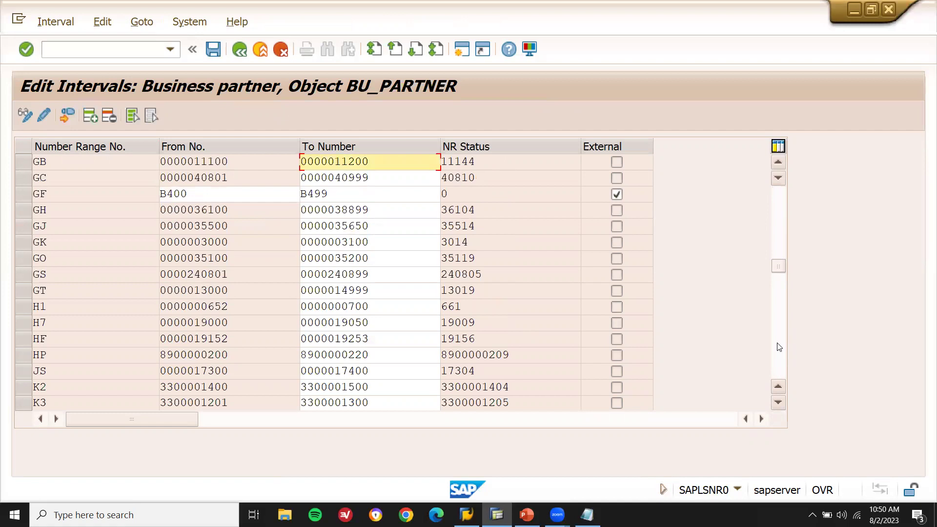
{"action": "left_click", "coordinate": [780, 347]}
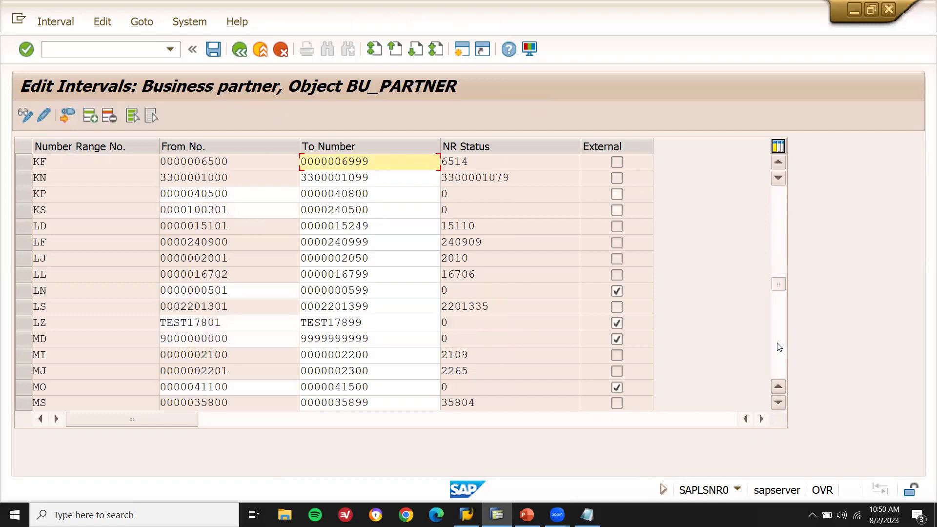
{"action": "left_click", "coordinate": [780, 347]}
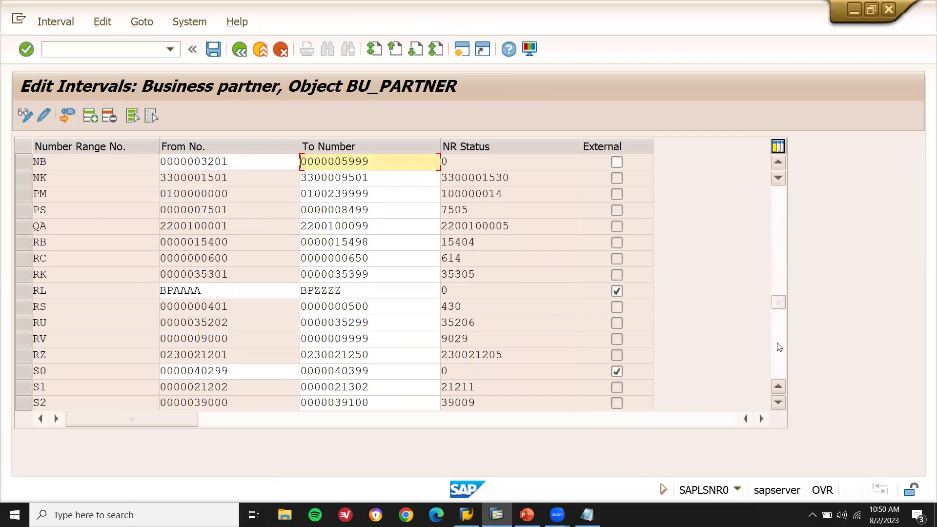
{"action": "left_click", "coordinate": [780, 347]}
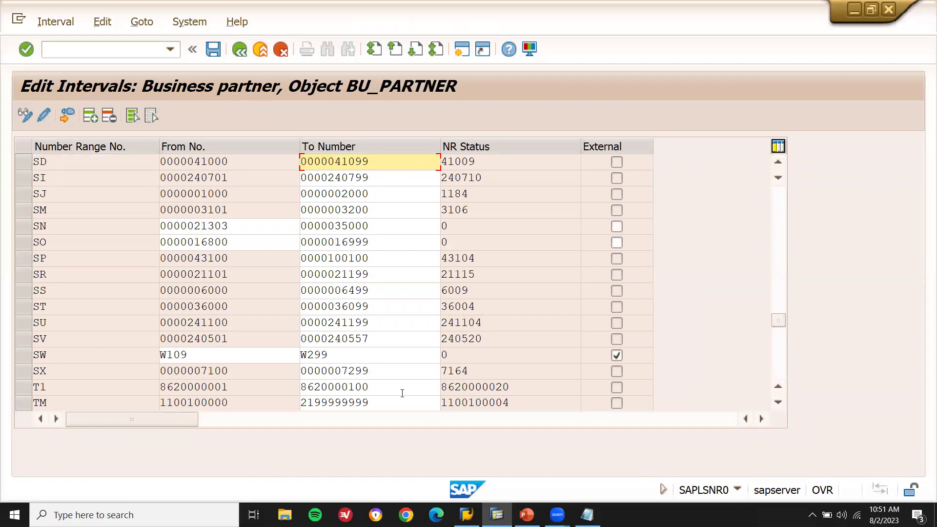
{"action": "left_click", "coordinate": [375, 401]}
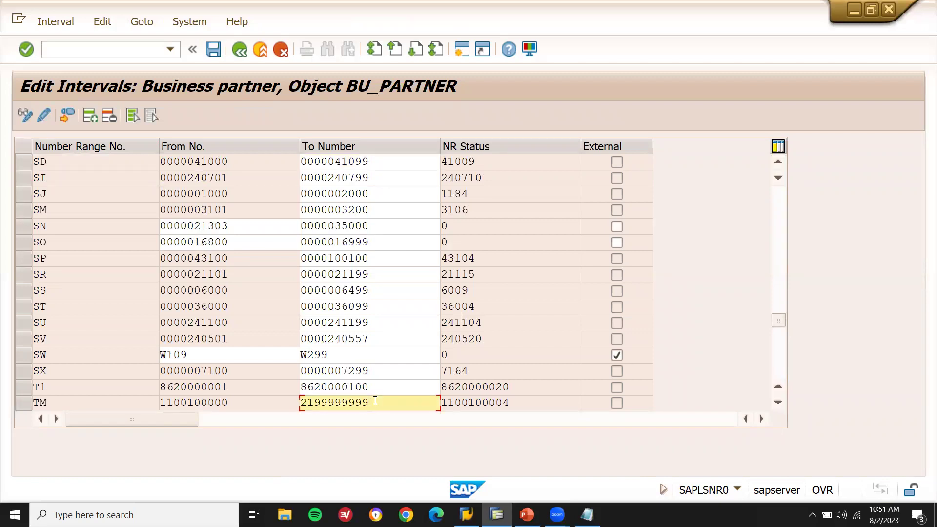
{"action": "left_click", "coordinate": [20, 403]}
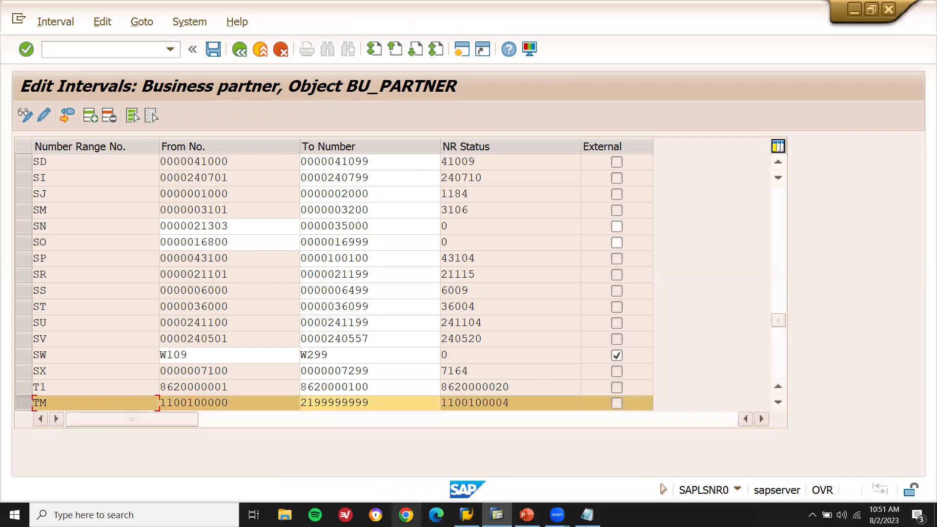
Note 'TM NO RANGE' in Notepad, then exit the SAP intervals back to Display IMG.
{"action": "key", "text": "alt+Tab"}
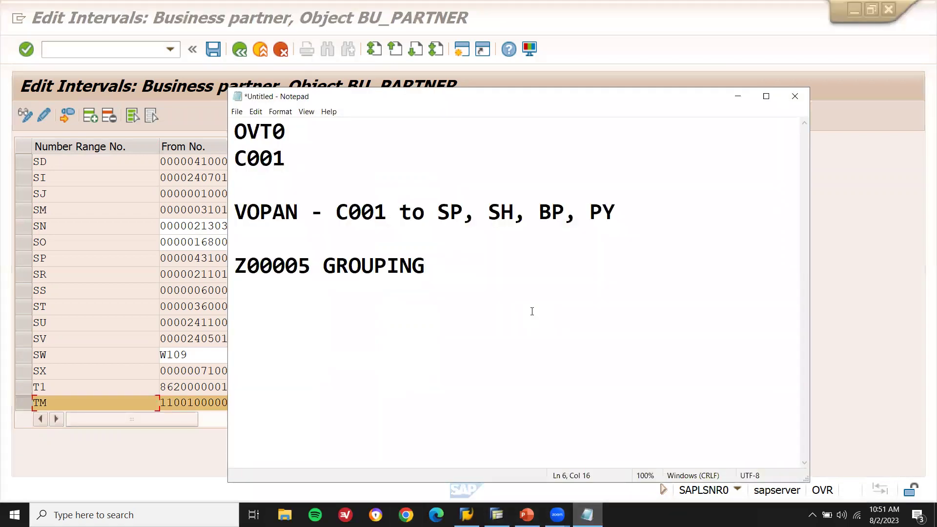
{"action": "type", "text": "TM NO RANGE"}
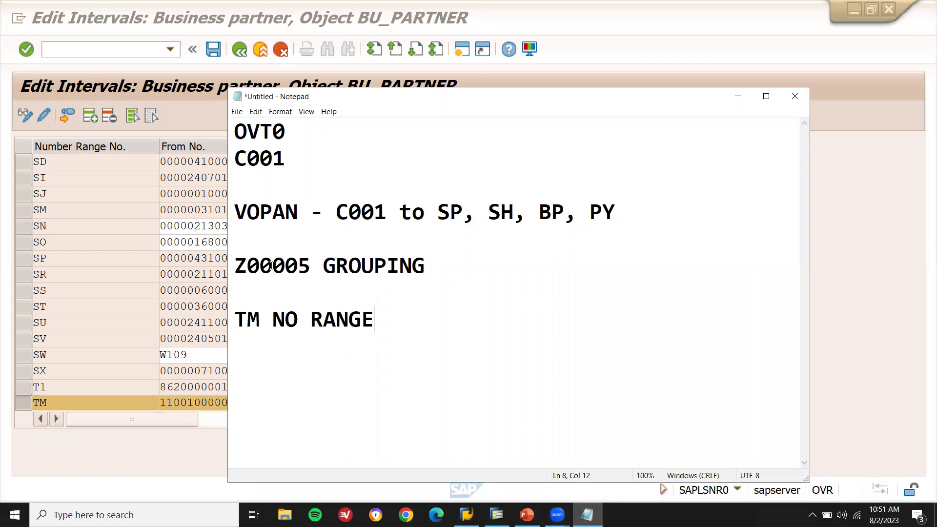
{"action": "key", "text": "alt+Tab"}
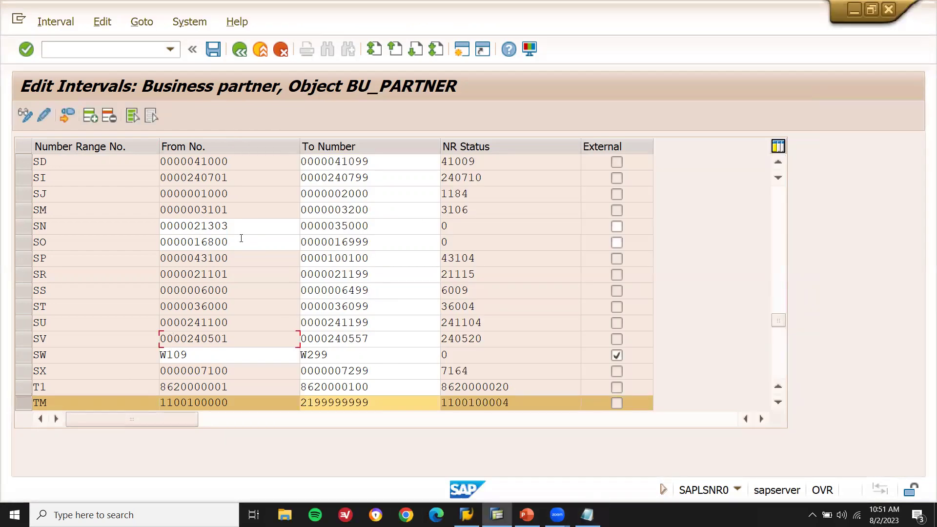
{"action": "left_click", "coordinate": [260, 50]}
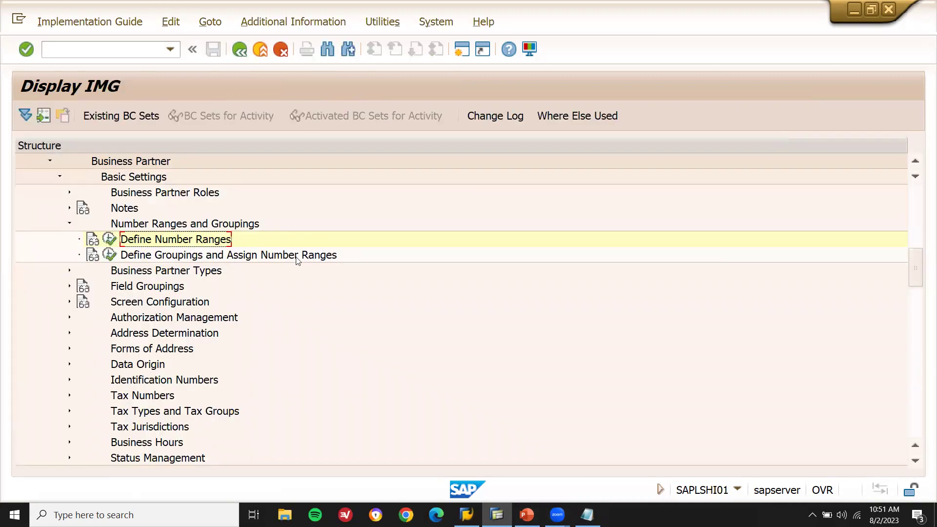
Run Define Groupings and Assign Number Ranges and start a new entry with grouping C001.
{"action": "left_click", "coordinate": [110, 254]}
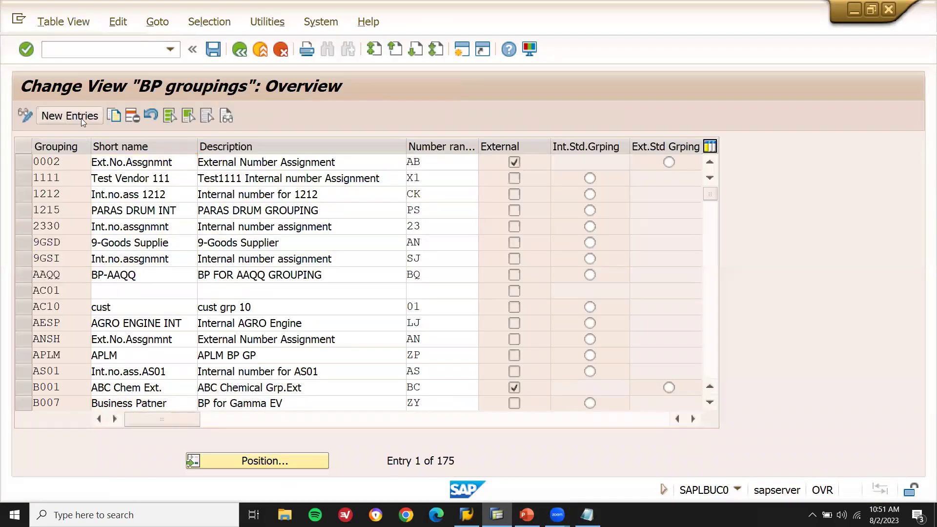
{"action": "left_click", "coordinate": [81, 117]}
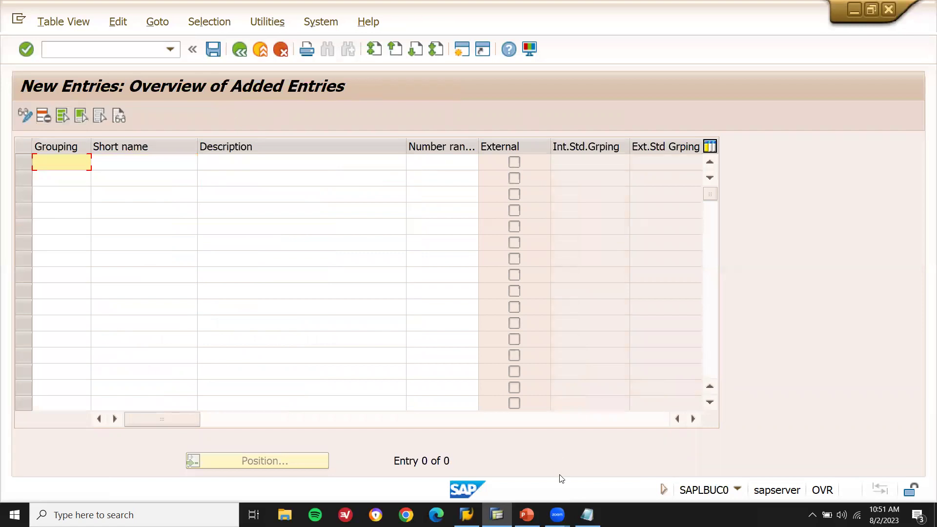
{"action": "left_click", "coordinate": [587, 515]}
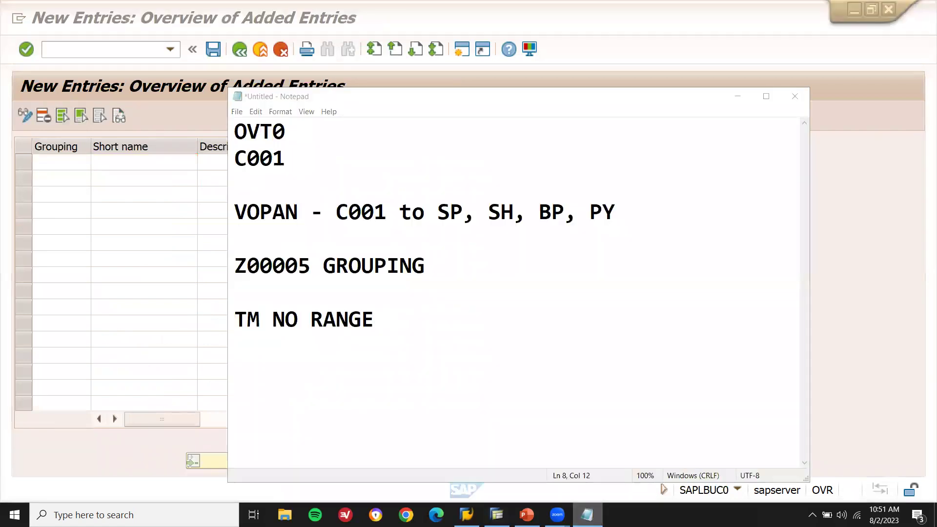
{"action": "left_click", "coordinate": [62, 173]}
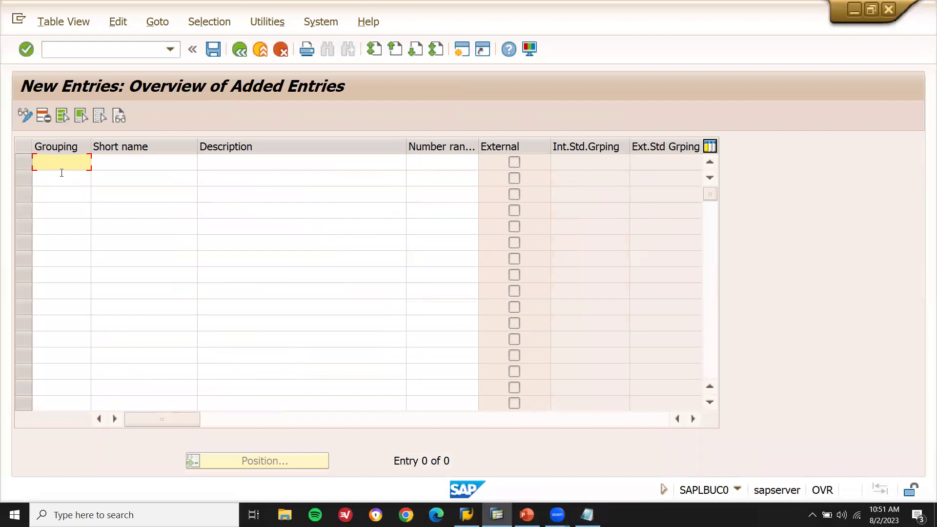
{"action": "type", "text": "C001"}
{"action": "left_click", "coordinate": [149, 162]}
{"action": "type", "text": "FLCU00"}
{"action": "key", "text": "BackSpace"}
{"action": "key", "text": "BackSpace"}
{"action": "key", "text": "BackSpace"}
{"action": "key", "text": "BackSpace"}
{"action": "key", "text": "BackSpace"}
{"action": "key", "text": "BackSpace"}
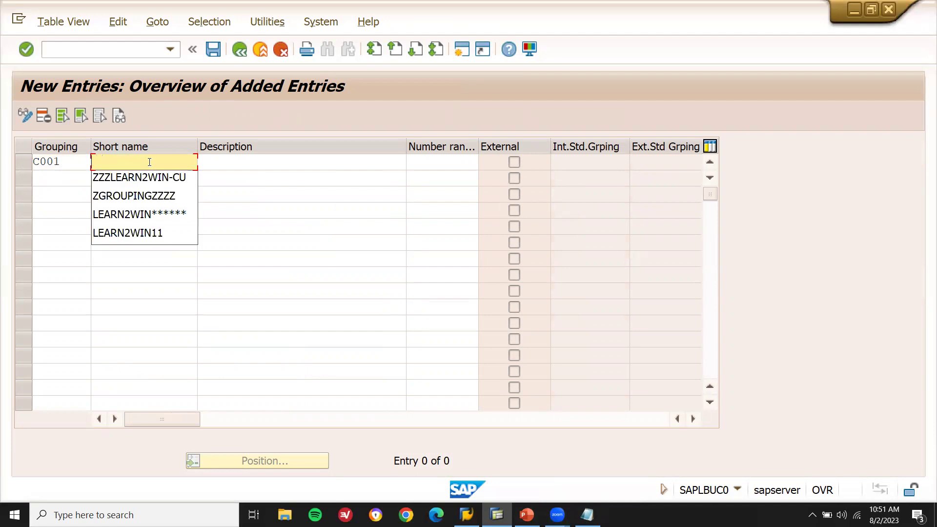
{"action": "key", "text": "alt+Tab"}
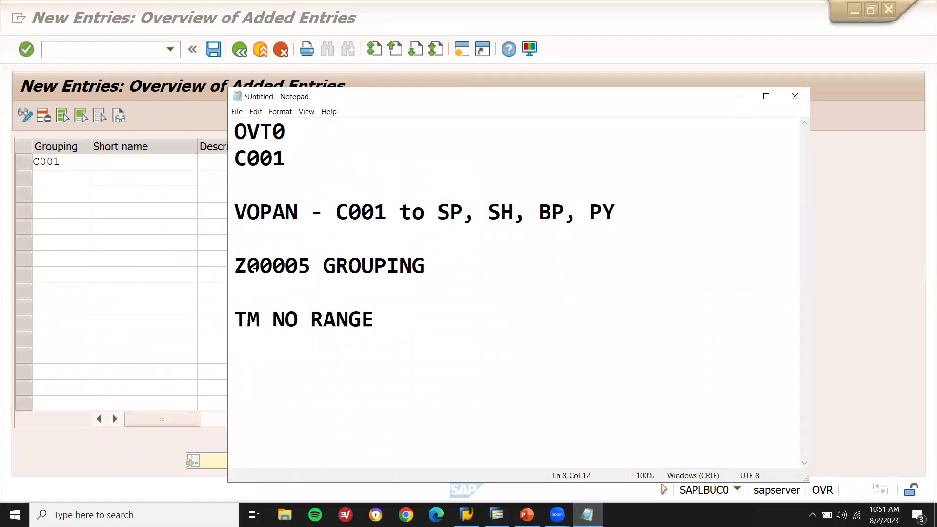
{"action": "key", "text": "alt+Tab"}
Give grouping C001 short name and description ZGROUPING55555 and number range TM.
{"action": "left_click", "coordinate": [168, 165]}
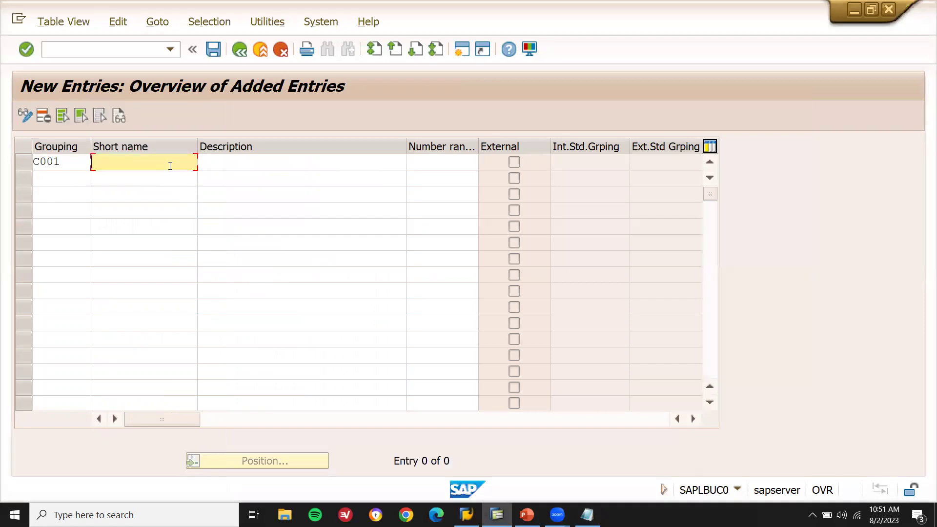
{"action": "type", "text": "Z"}
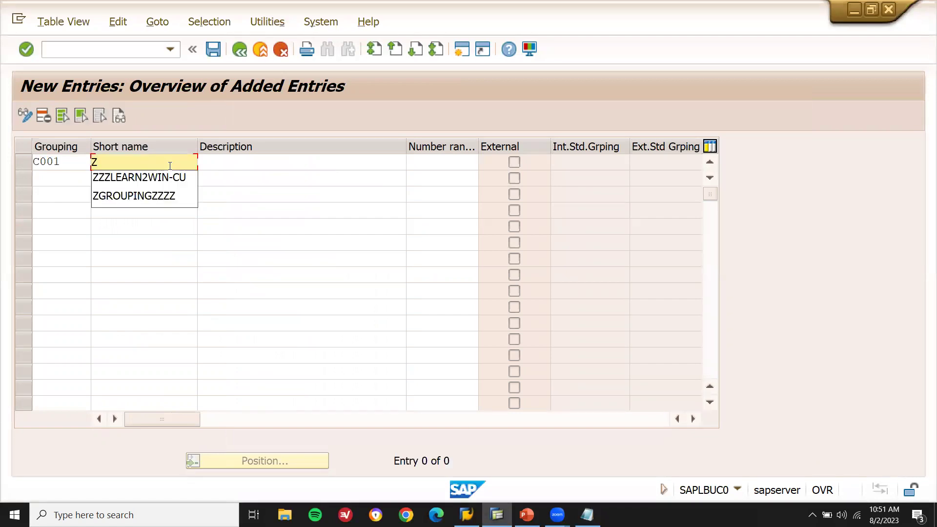
{"action": "type", "text": "GROUPING"}
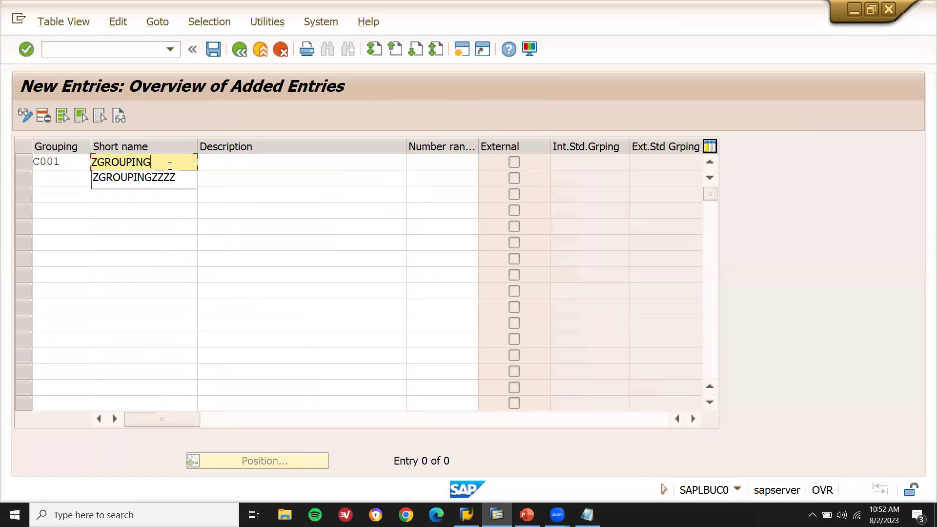
{"action": "type", "text": "55555"}
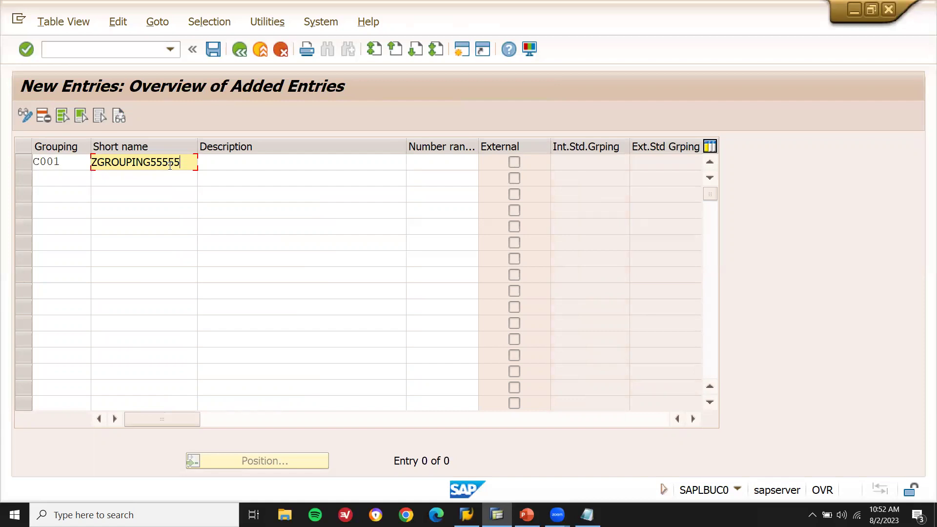
{"action": "double_click", "coordinate": [170, 165]}
{"action": "key", "text": "ctrl+c"}
{"action": "left_click", "coordinate": [170, 165]}
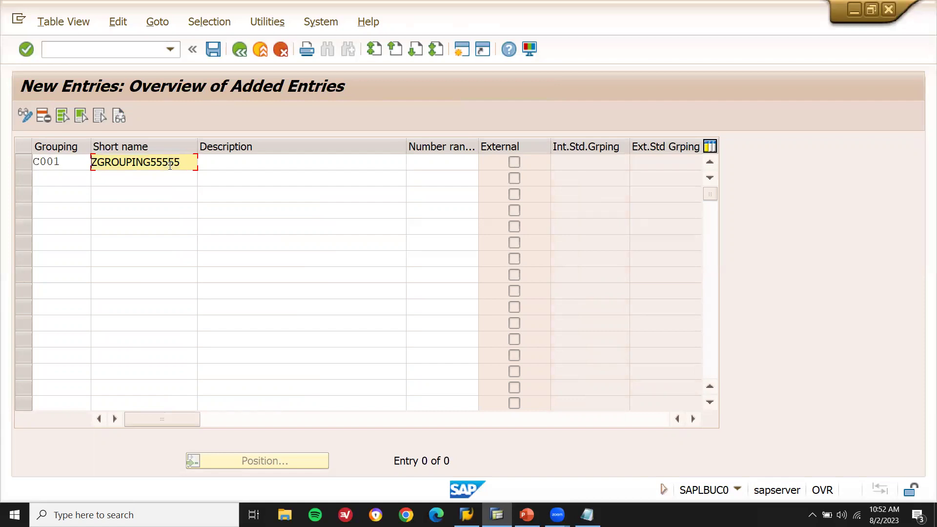
{"action": "left_click", "coordinate": [267, 165]}
{"action": "key", "text": "ctrl+v"}
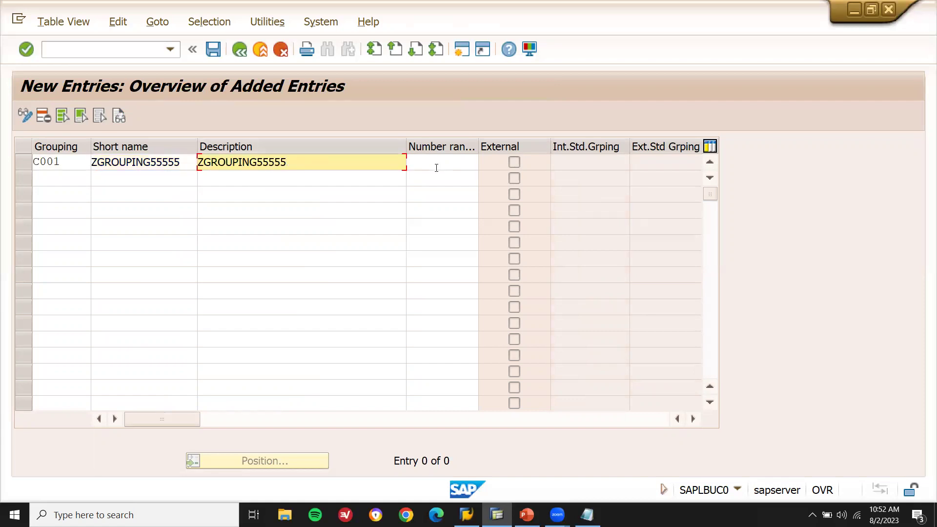
{"action": "left_click", "coordinate": [436, 167]}
{"action": "type", "text": "TM"}
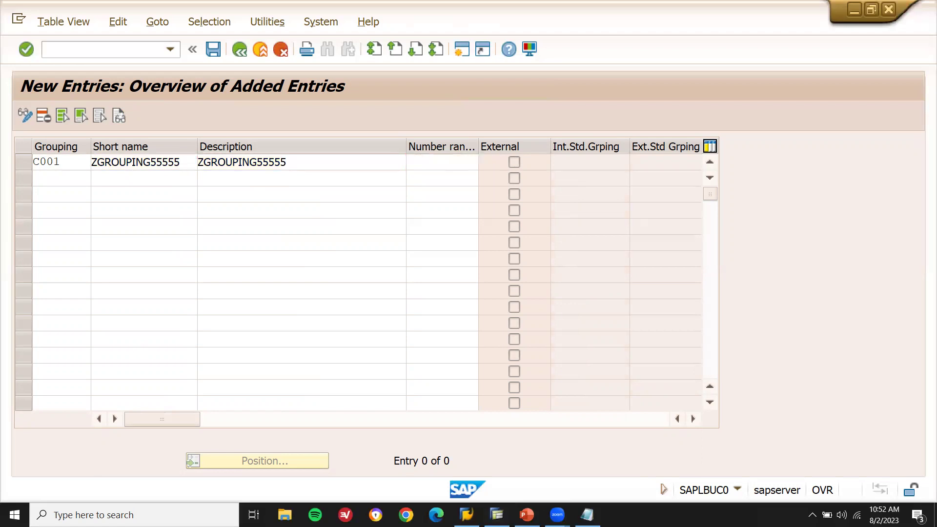
{"action": "key", "text": "Return"}
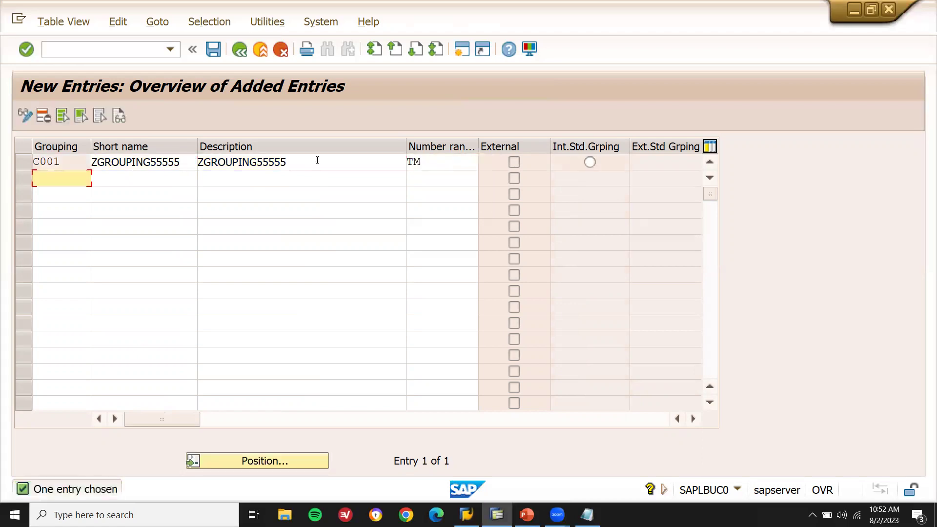
Copy the name ZGROUPING55555 into the Notepad notes.
{"action": "left_click", "coordinate": [317, 160]}
{"action": "double_click", "coordinate": [317, 161]}
{"action": "key", "text": "ctrl+c"}
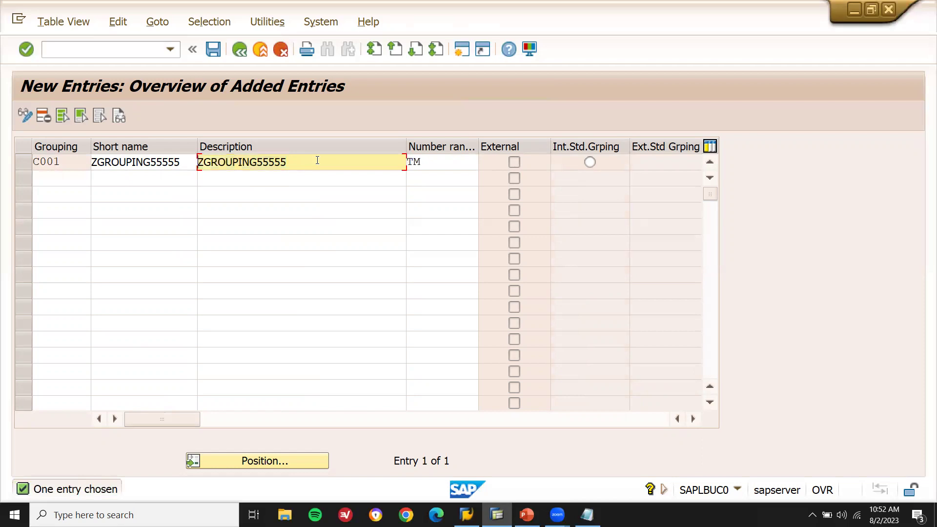
{"action": "key", "text": "alt+Tab"}
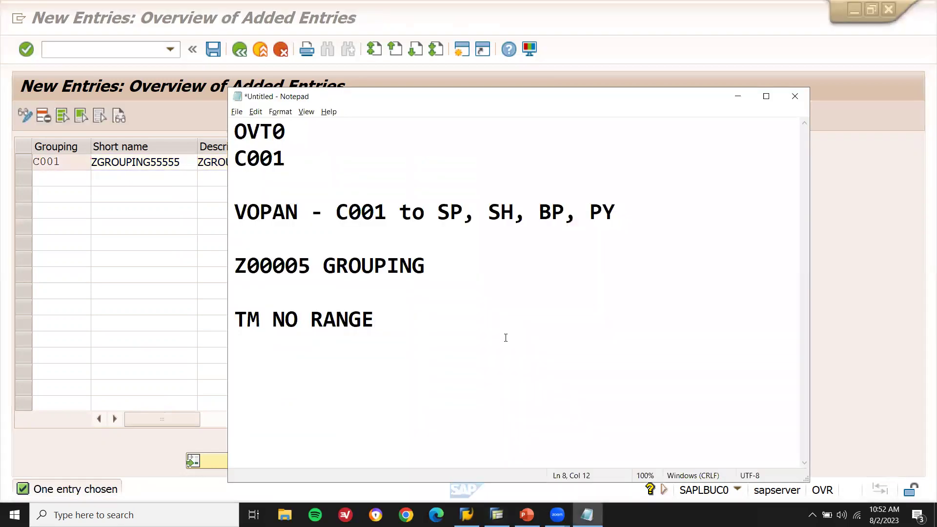
{"action": "key", "text": "Return"}
{"action": "key", "text": "Return"}
{"action": "key", "text": "ctrl+v"}
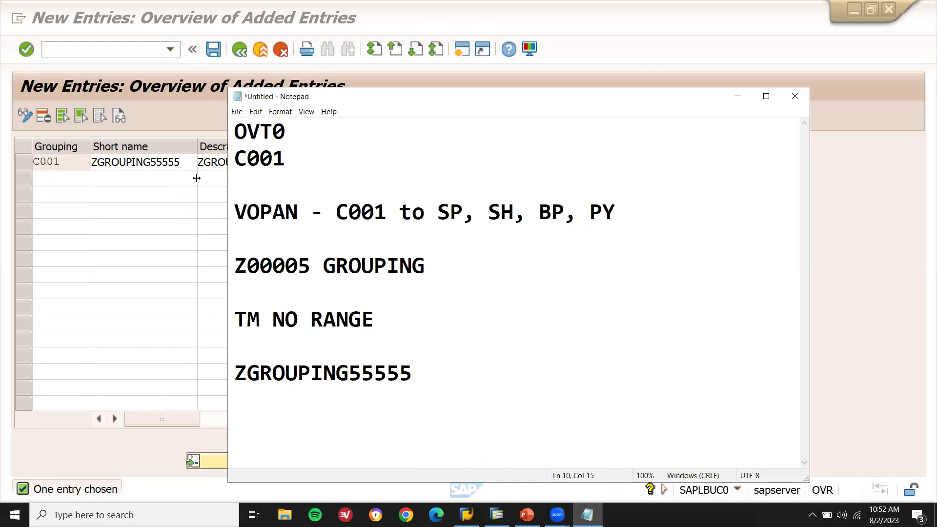
Save grouping C001 and confirm the customizing request.
{"action": "left_click", "coordinate": [227, 82]}
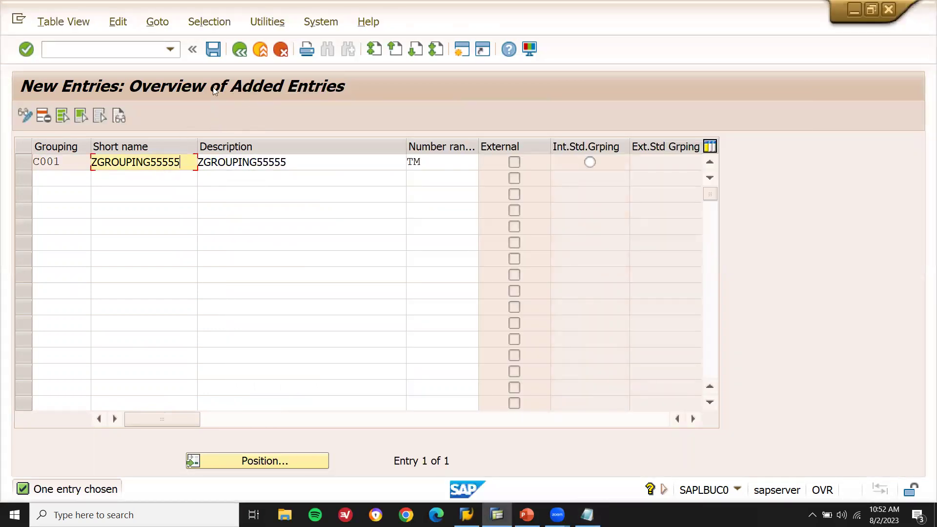
{"action": "left_click", "coordinate": [214, 49]}
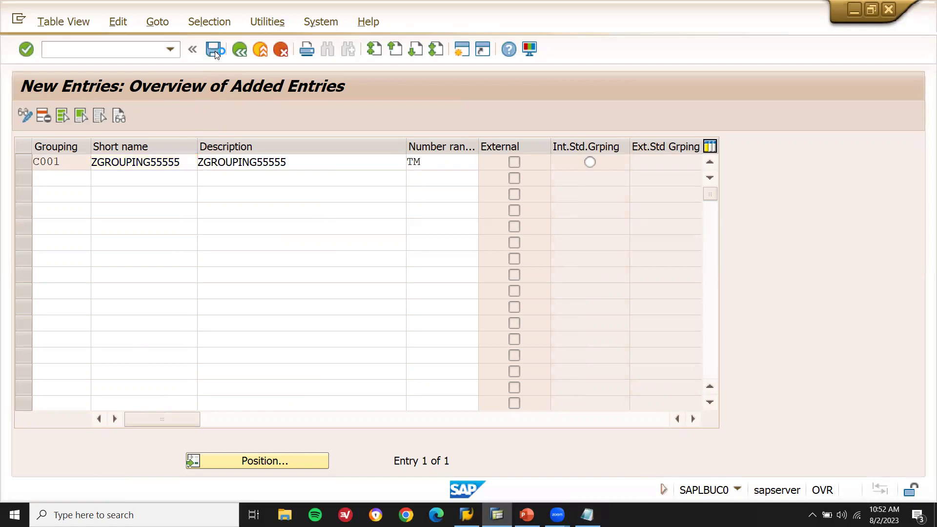
{"action": "left_click", "coordinate": [303, 289]}
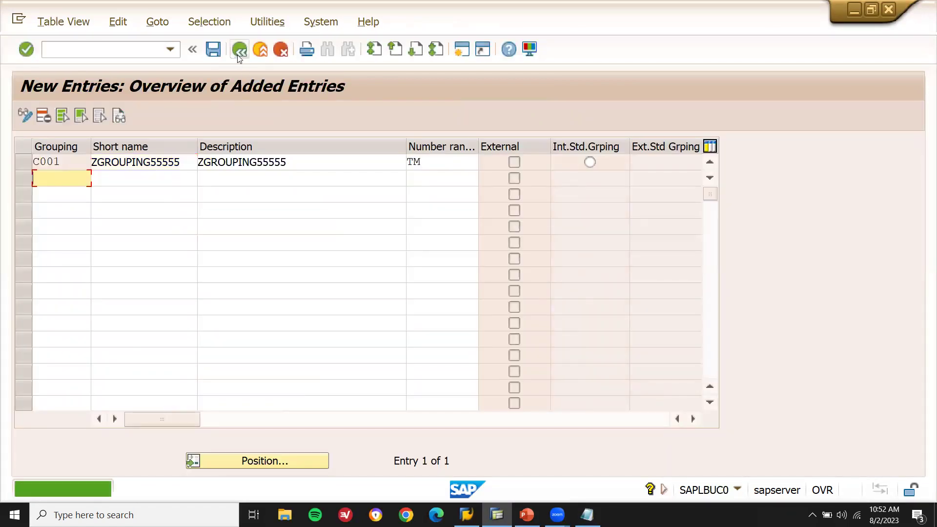
Return to the IMG structure and collapse the Business Partner branches.
{"action": "left_click", "coordinate": [238, 54]}
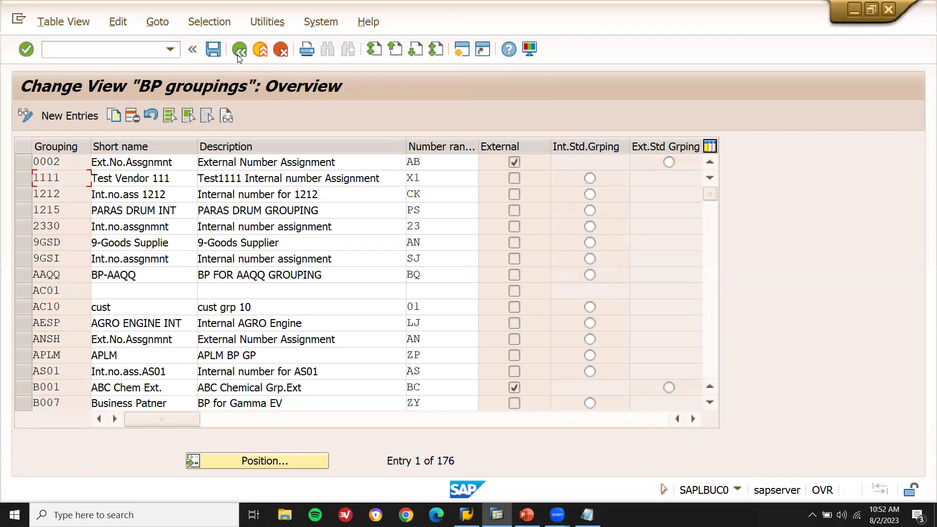
{"action": "left_click", "coordinate": [238, 54]}
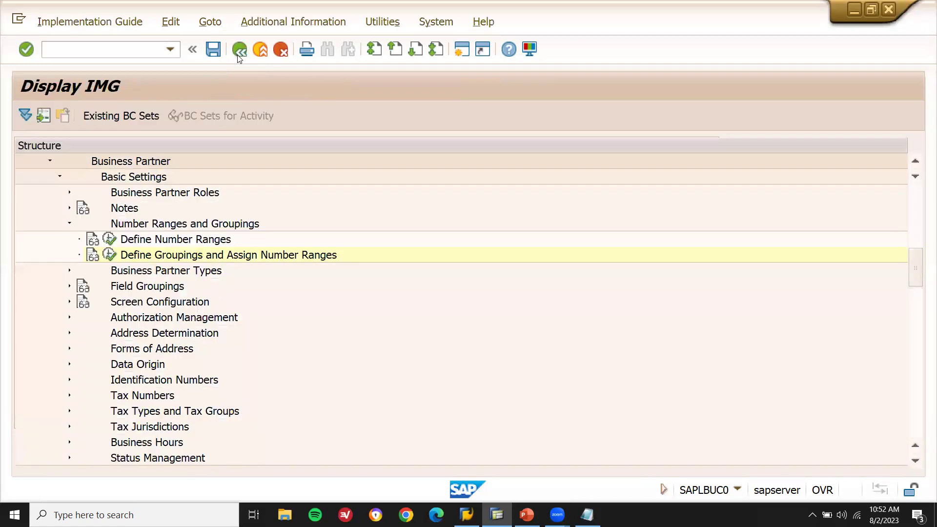
{"action": "left_click", "coordinate": [69, 225]}
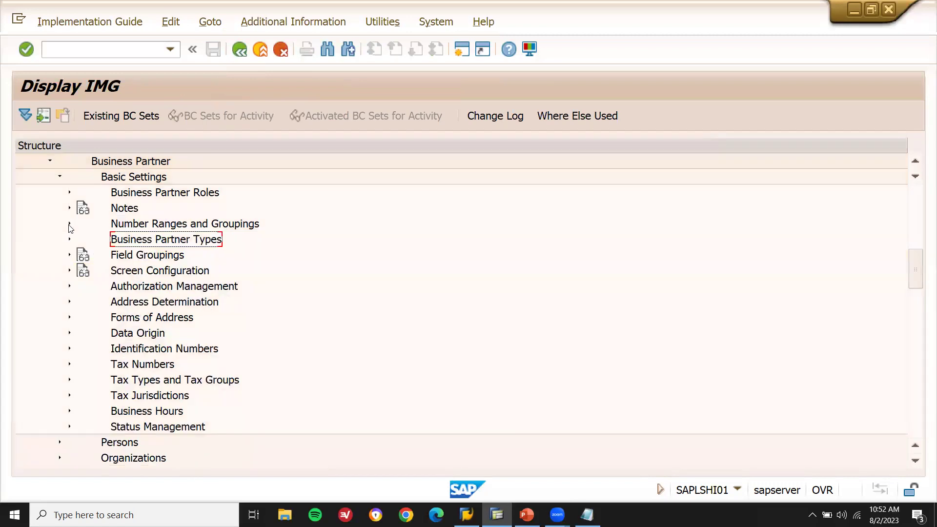
{"action": "left_click", "coordinate": [60, 177]}
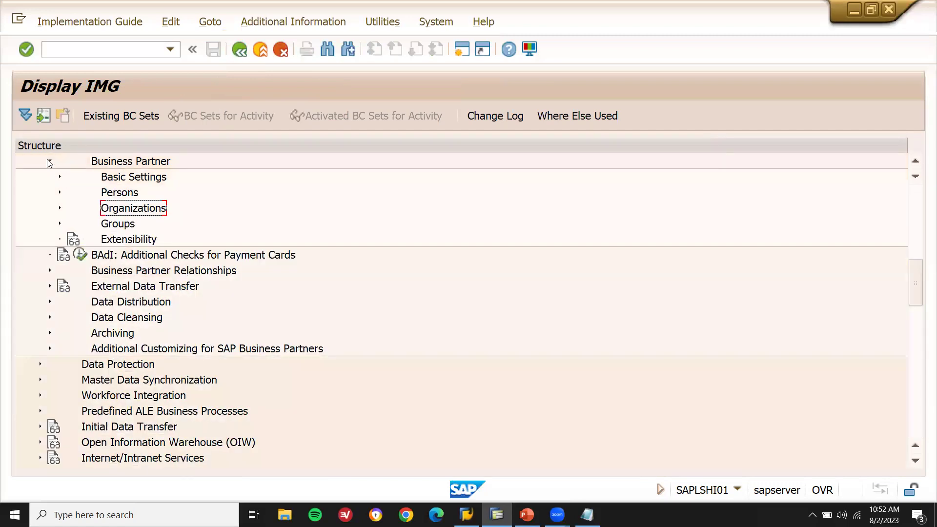
{"action": "left_click", "coordinate": [48, 161]}
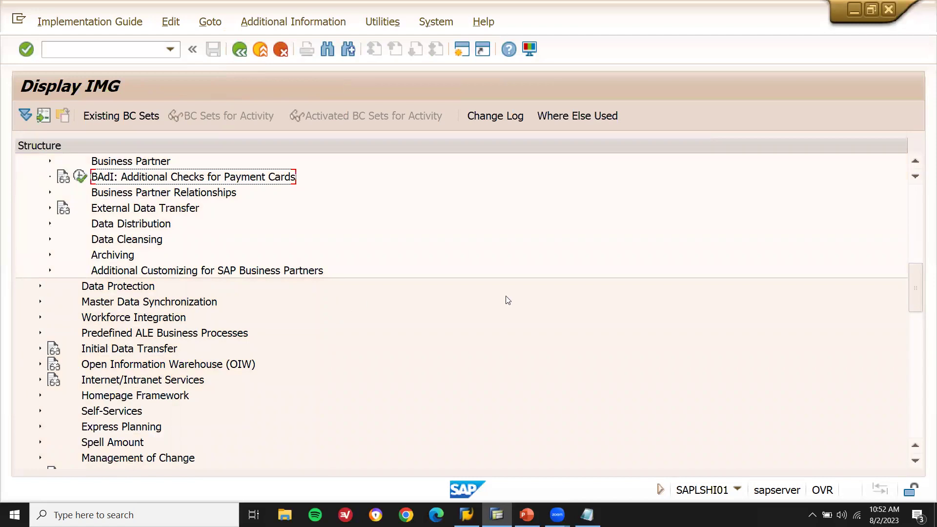
{"action": "left_click_drag", "start_coordinate": [915, 307], "coordinate": [915, 278]}
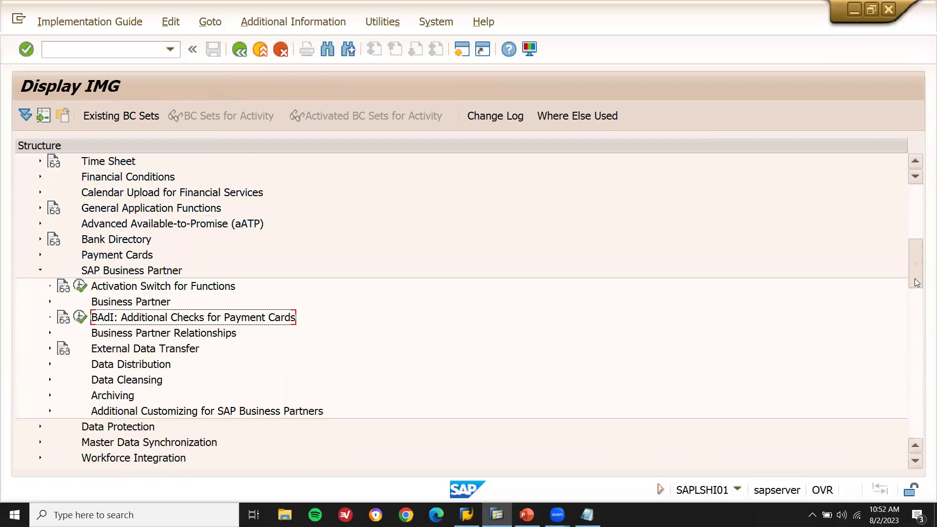
{"action": "left_click", "coordinate": [40, 271]}
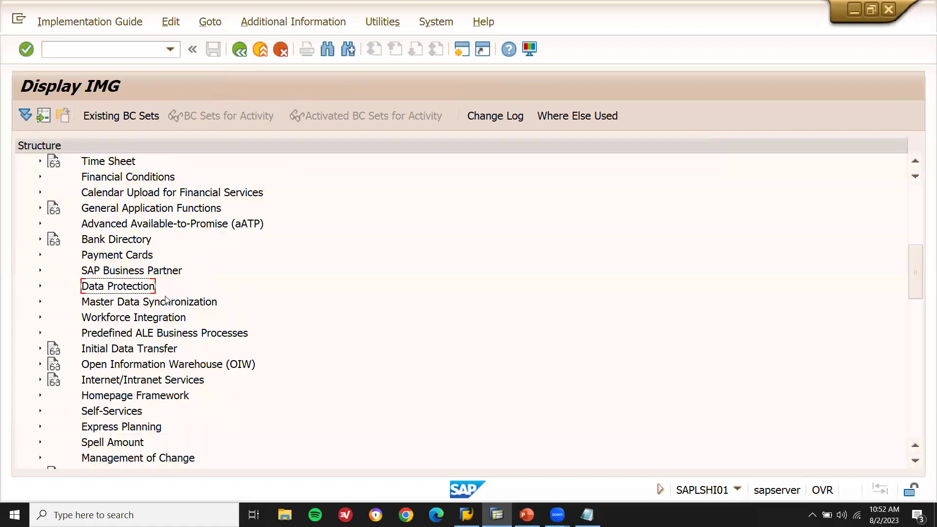
Expand Master Data Synchronization > Customer/Vendor Integration > Business Partner Settings > Settings for Customer Integration.
{"action": "left_click", "coordinate": [41, 302]}
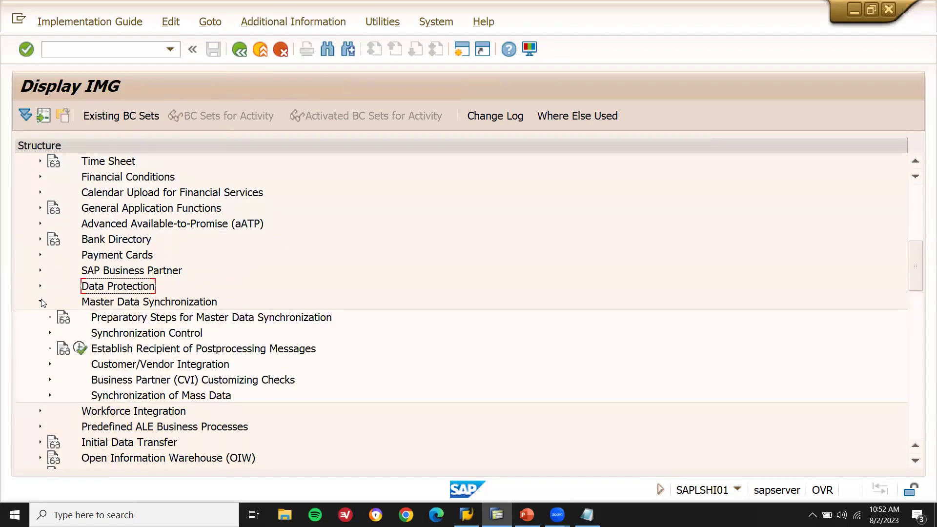
{"action": "left_click", "coordinate": [50, 365]}
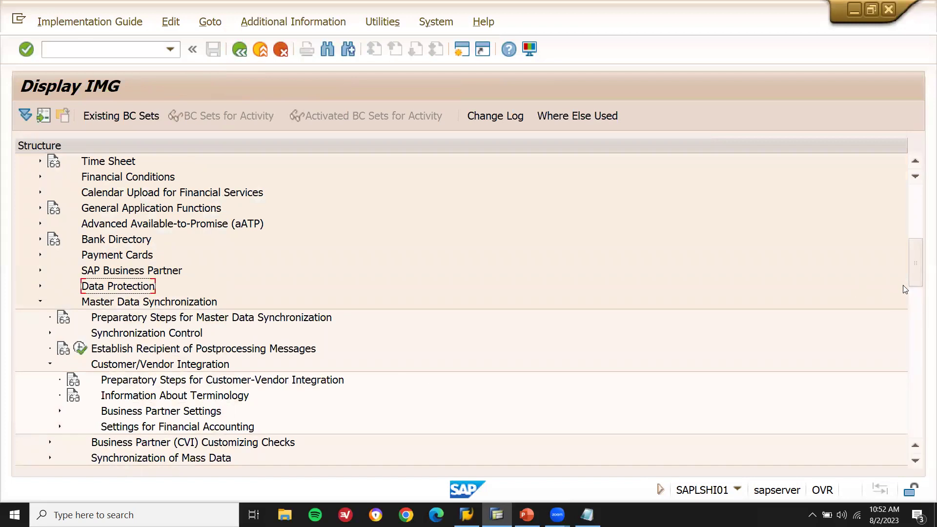
{"action": "left_click_drag", "start_coordinate": [913, 279], "coordinate": [913, 307]}
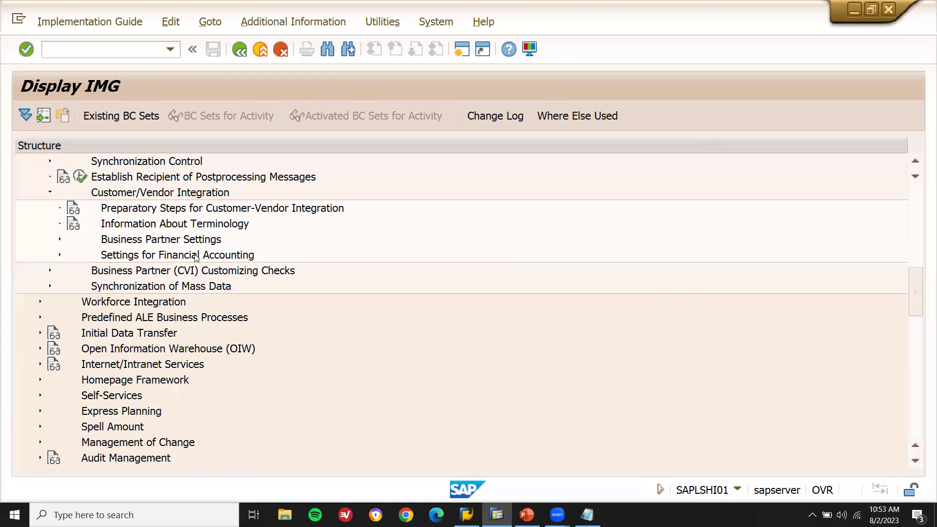
{"action": "left_click", "coordinate": [60, 240]}
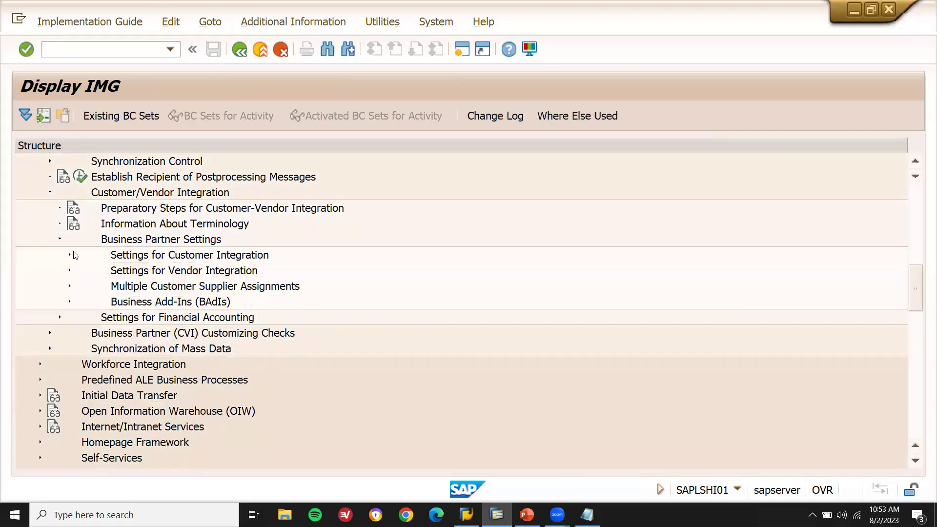
{"action": "left_click", "coordinate": [69, 255]}
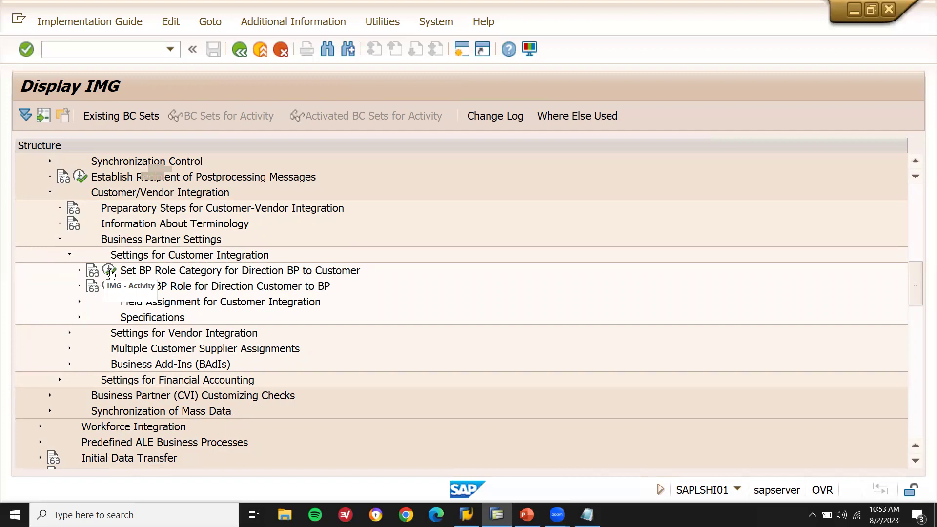
Review the BP role category and customer role assignment tables, returning to the IMG after each.
{"action": "left_click", "coordinate": [109, 271]}
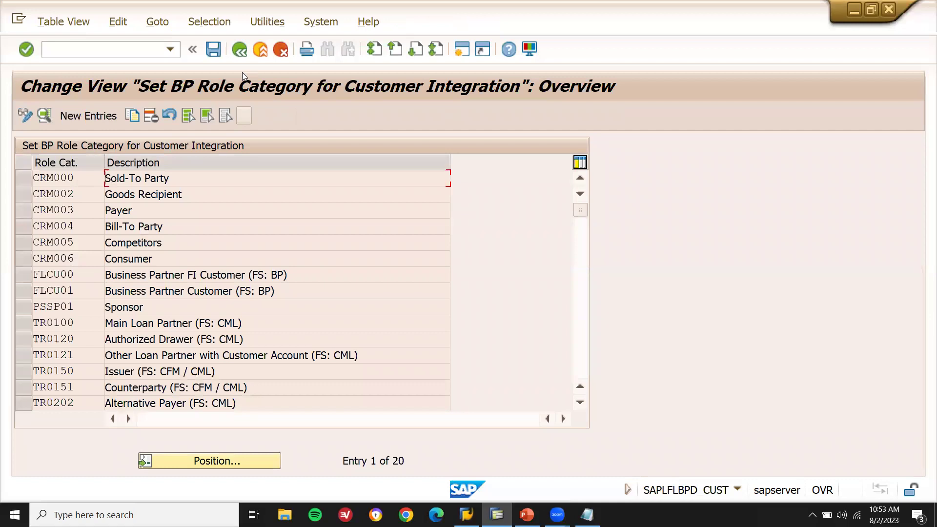
{"action": "left_click", "coordinate": [242, 53]}
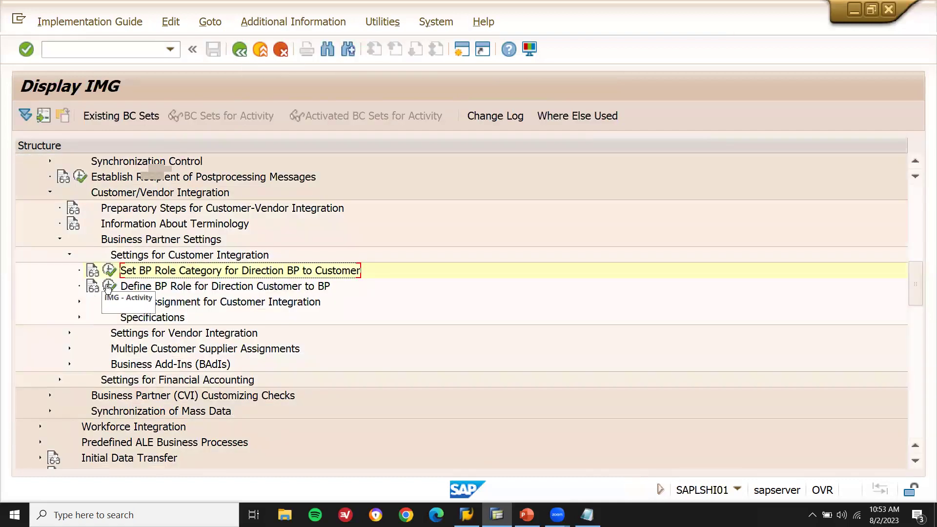
{"action": "left_click", "coordinate": [108, 287]}
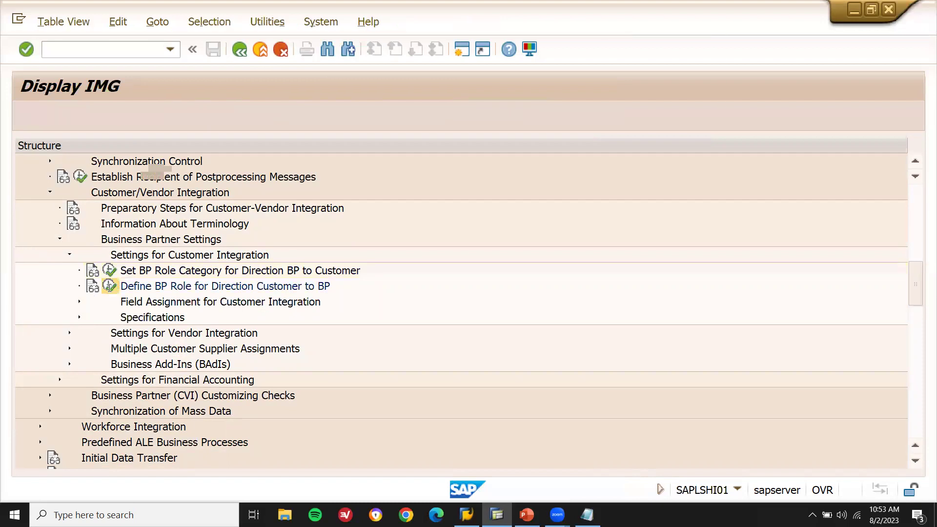
{"action": "left_click", "coordinate": [110, 287]}
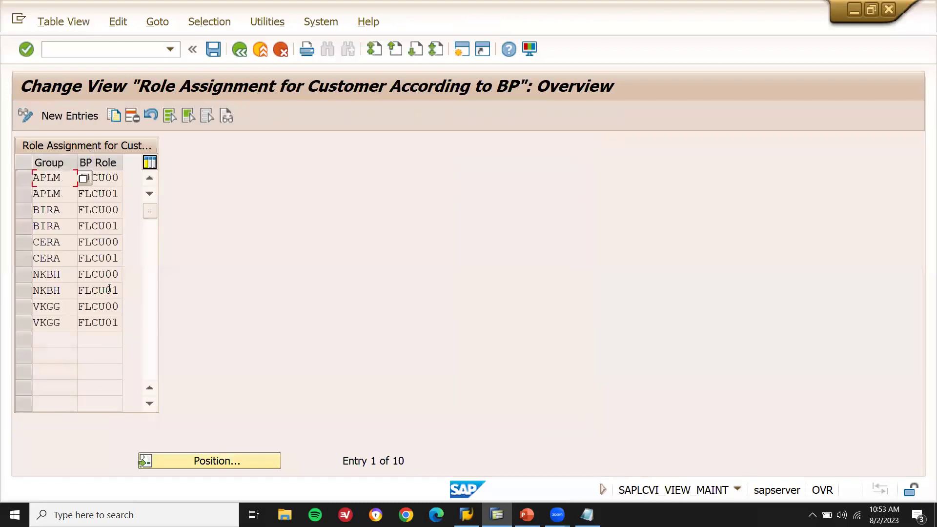
{"action": "left_click", "coordinate": [234, 52]}
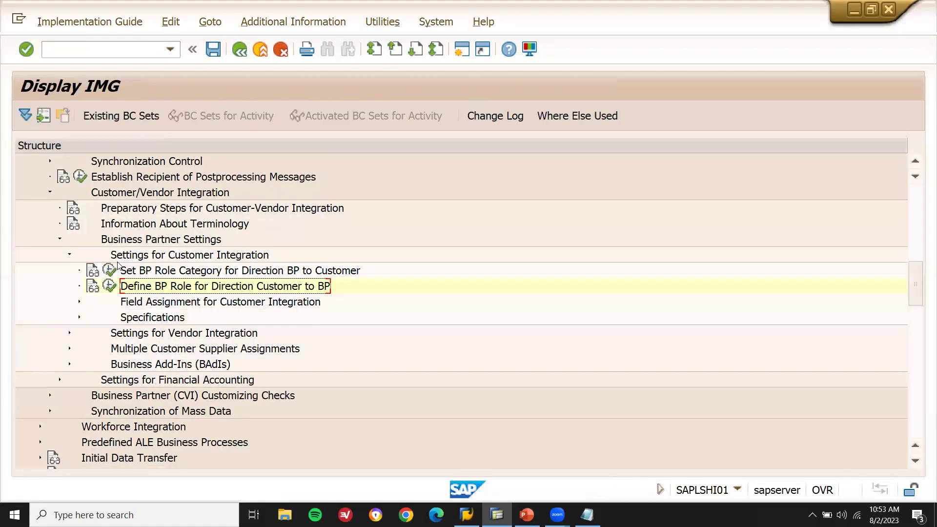
{"action": "left_click", "coordinate": [107, 271]}
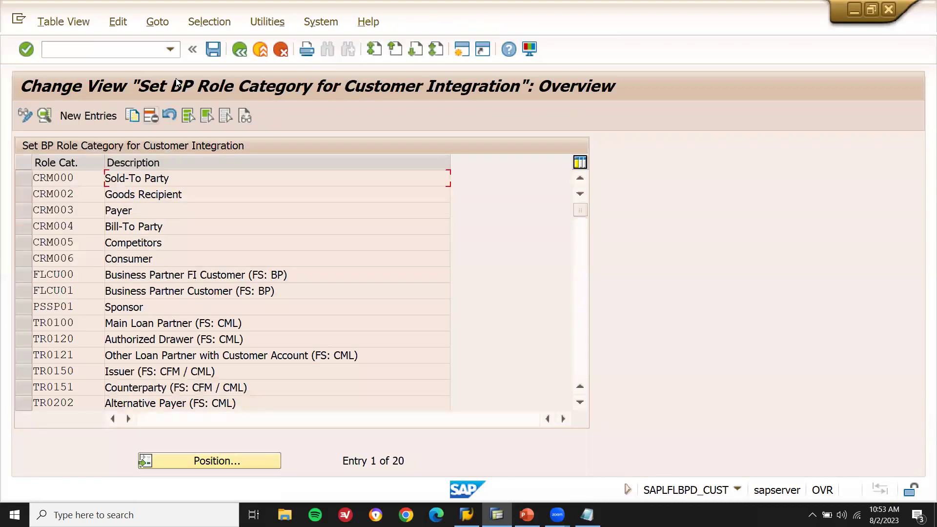
{"action": "left_click", "coordinate": [240, 49]}
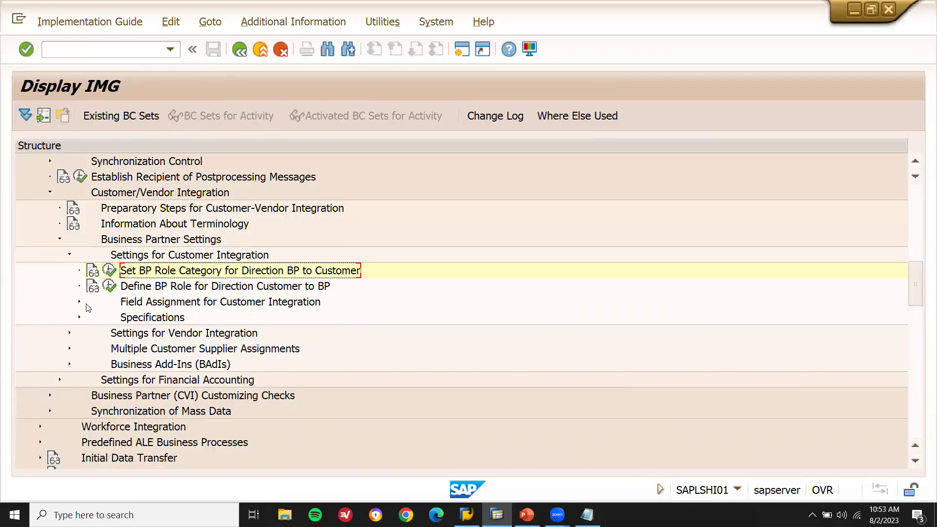
Open Number Assignment for Direction BP to Customer under Field Assignment > Assign Keys.
{"action": "left_click", "coordinate": [79, 302]}
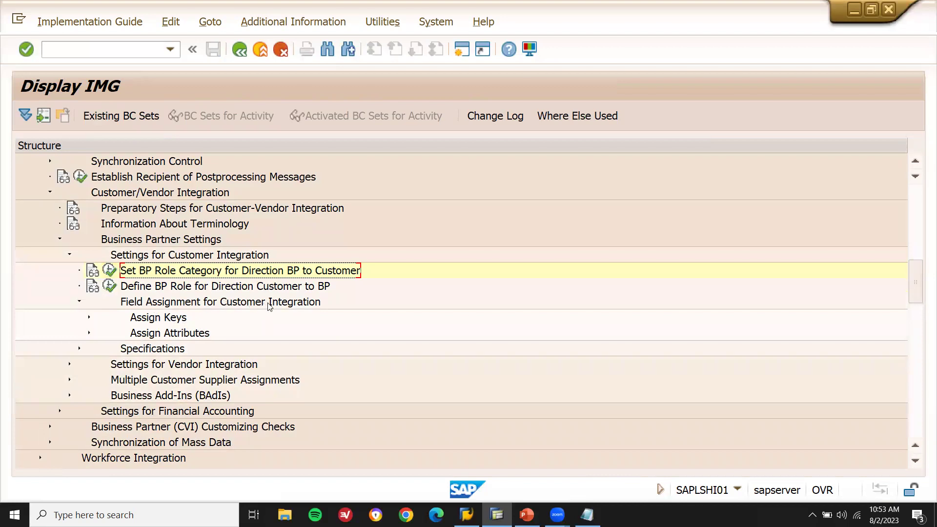
{"action": "left_click", "coordinate": [89, 318]}
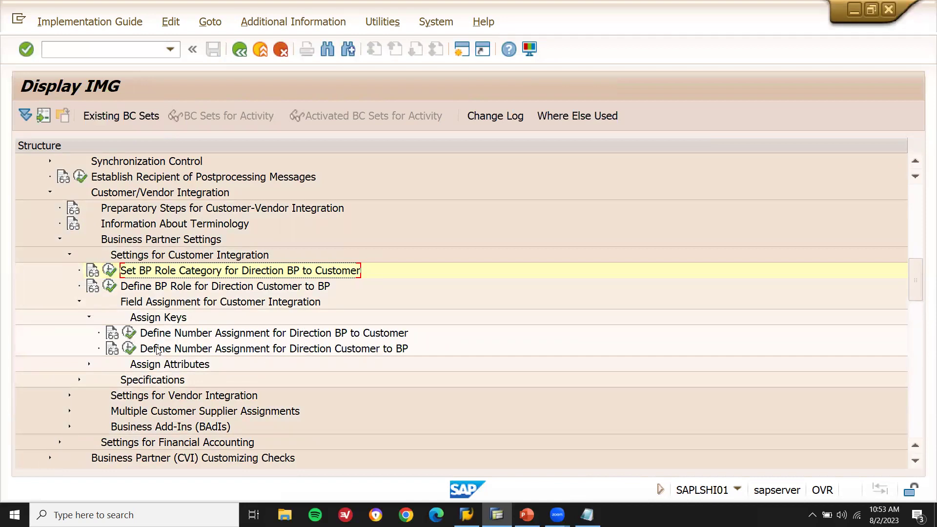
{"action": "left_click", "coordinate": [128, 334]}
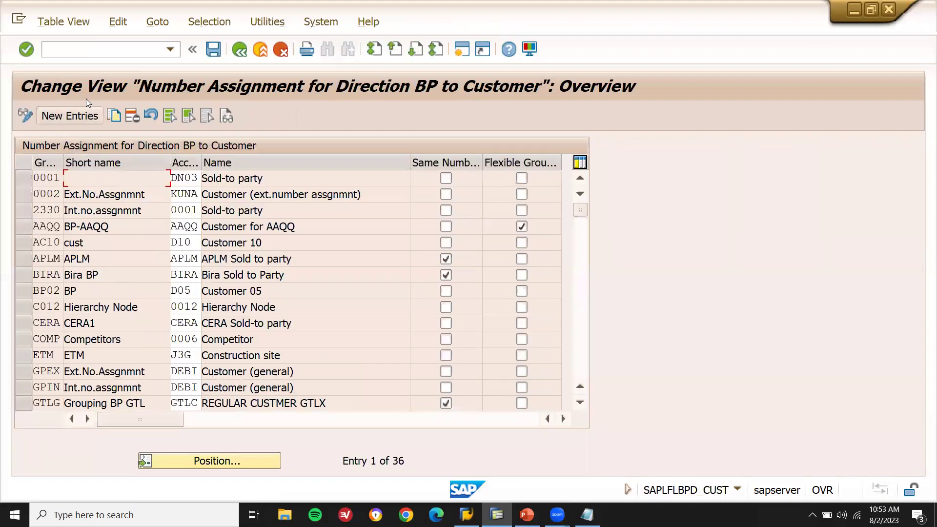
Add a new entry mapping grouping C001 to customer account group C001.
{"action": "left_click", "coordinate": [74, 121]}
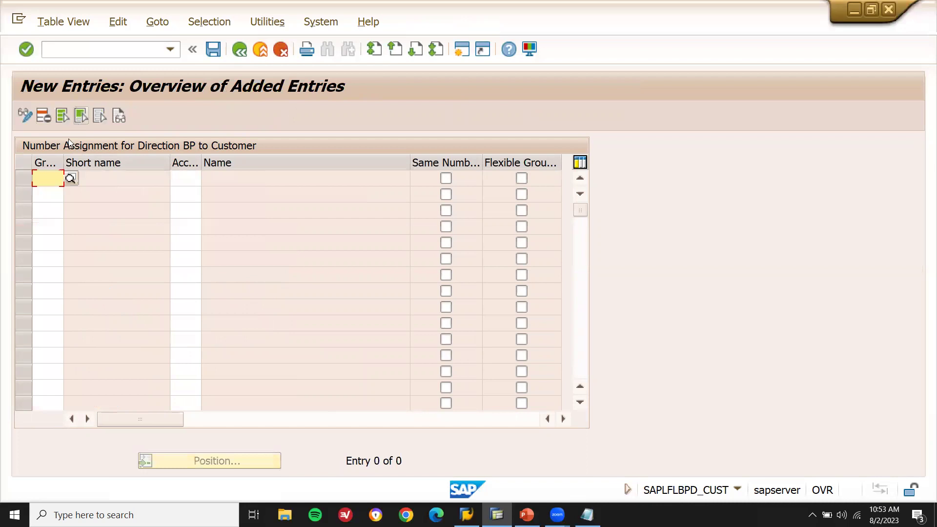
{"action": "type", "text": "C001"}
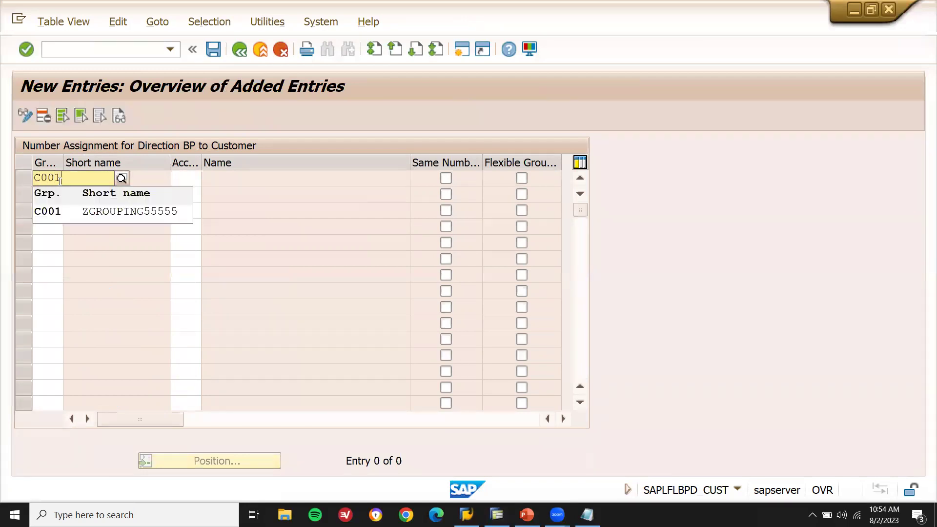
{"action": "key", "text": "Tab"}
{"action": "type", "text": "C001"}
{"action": "key", "text": "Return"}
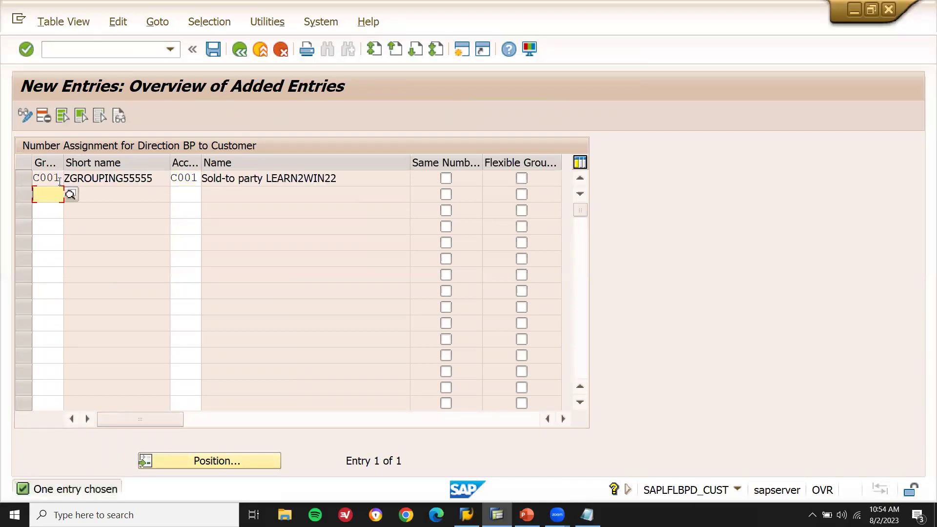
Check the C001 values, save under the customizing request, and return to the IMG.
{"action": "left_click", "coordinate": [196, 178]}
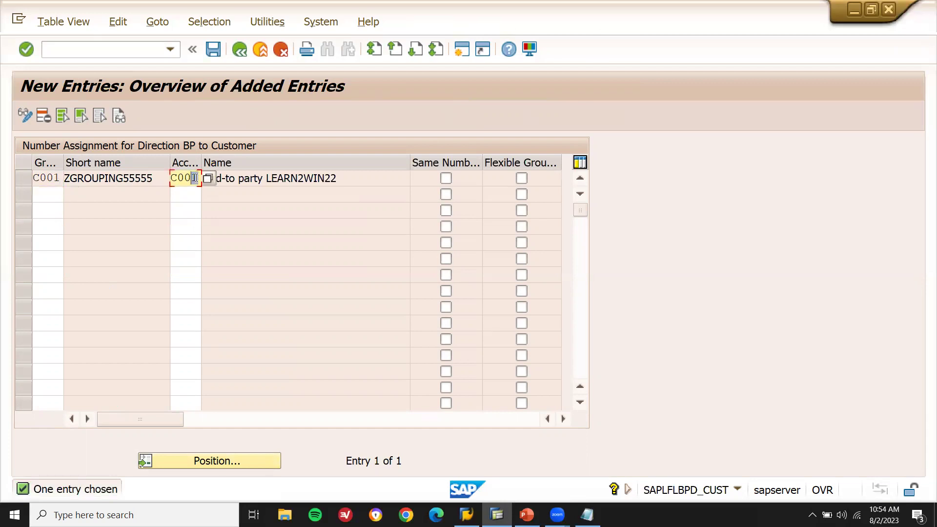
{"action": "double_click", "coordinate": [196, 178]}
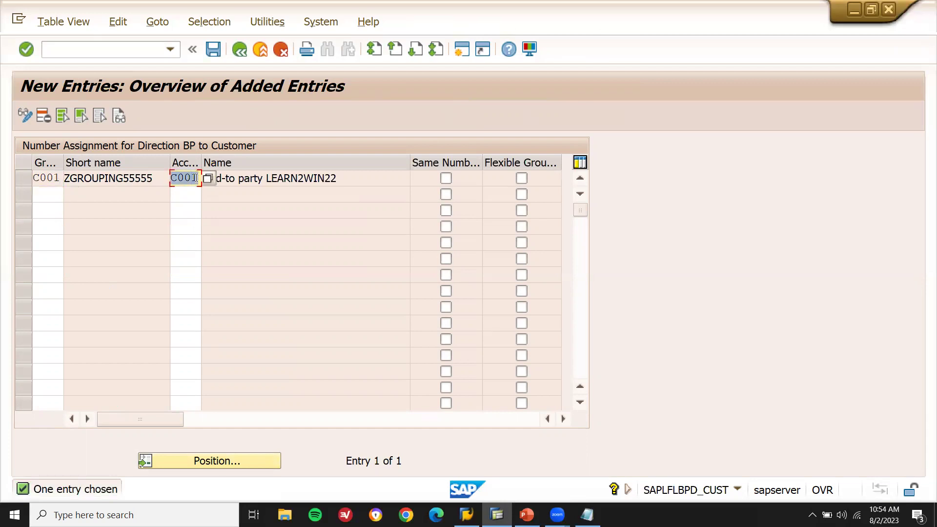
{"action": "left_click", "coordinate": [58, 178]}
{"action": "double_click", "coordinate": [58, 178]}
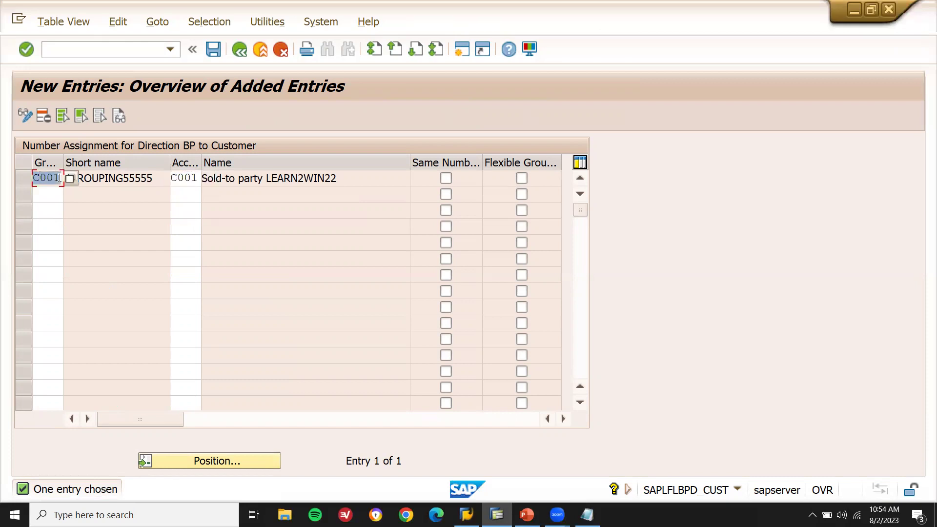
{"action": "key", "text": "ctrl+s"}
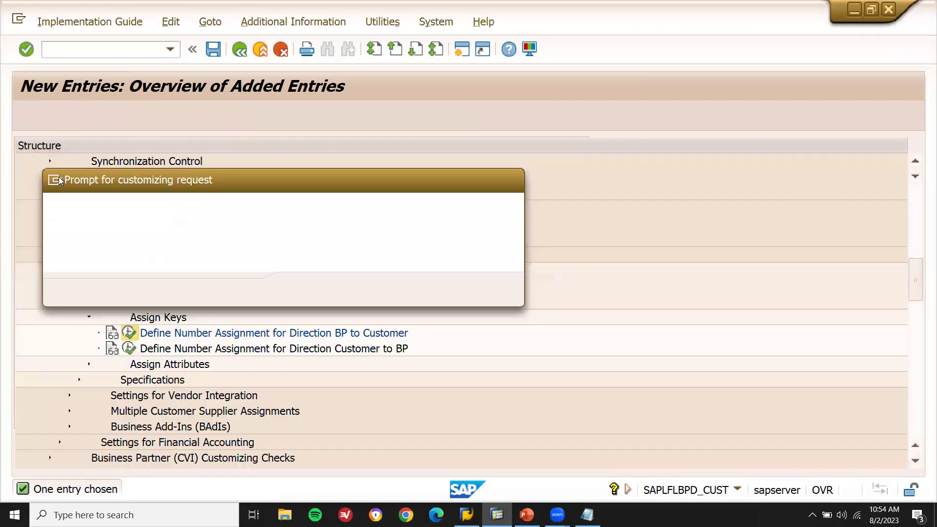
{"action": "key", "text": "Return"}
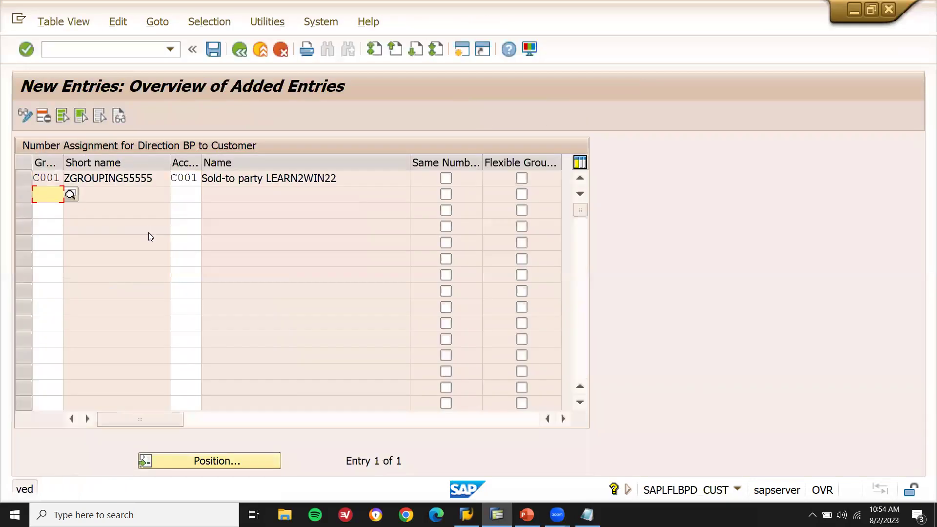
{"action": "key", "text": "F3"}
{"action": "key", "text": "F3"}
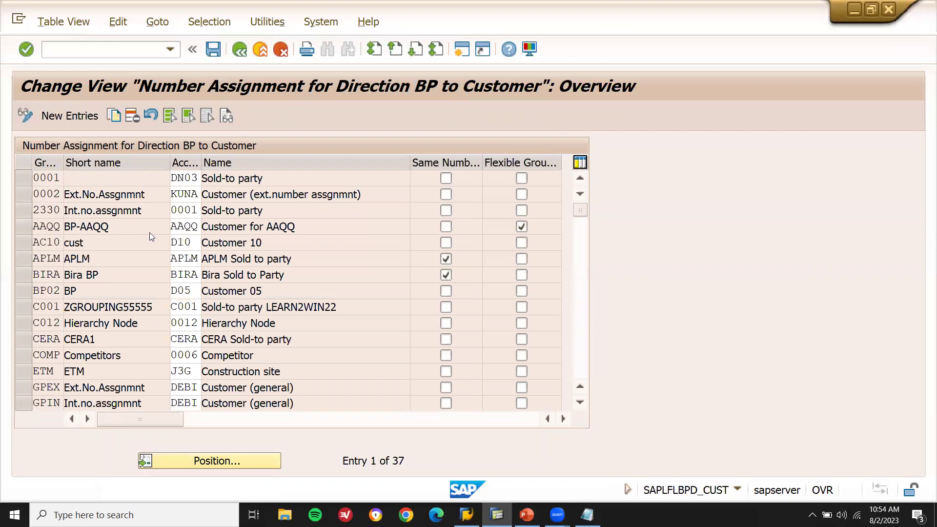
{"action": "key", "text": "F3"}
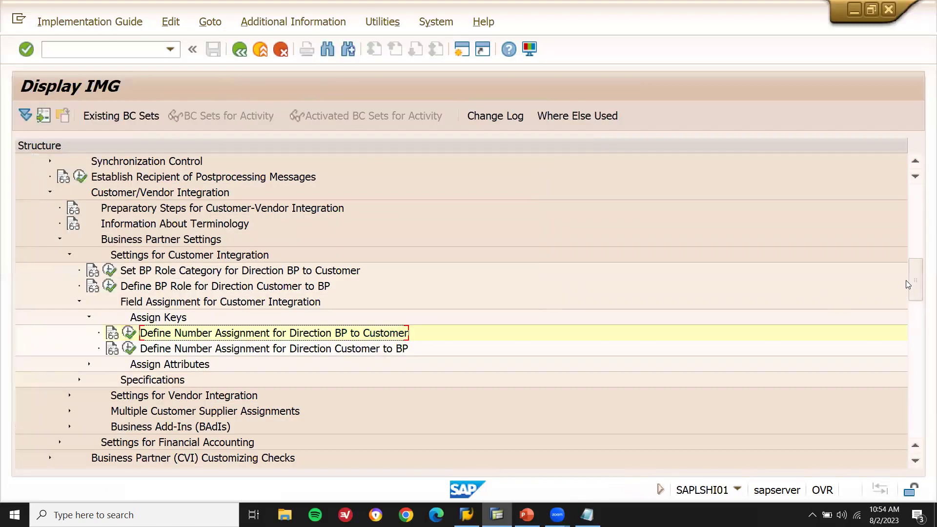
Reopen the BP-to-customer number assignment table, position on grouping C001, then exit the IMG.
{"action": "left_click_drag", "start_coordinate": [914, 280], "coordinate": [915, 264]}
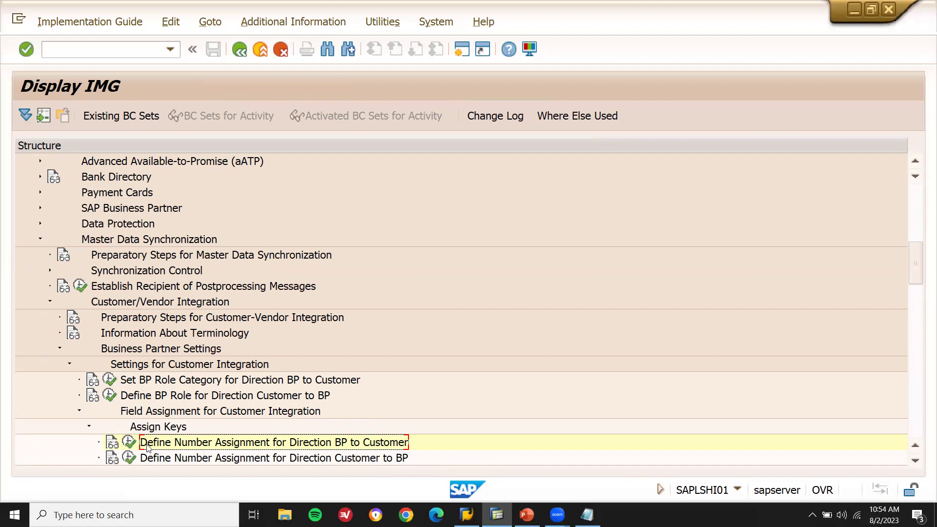
{"action": "left_click", "coordinate": [131, 443]}
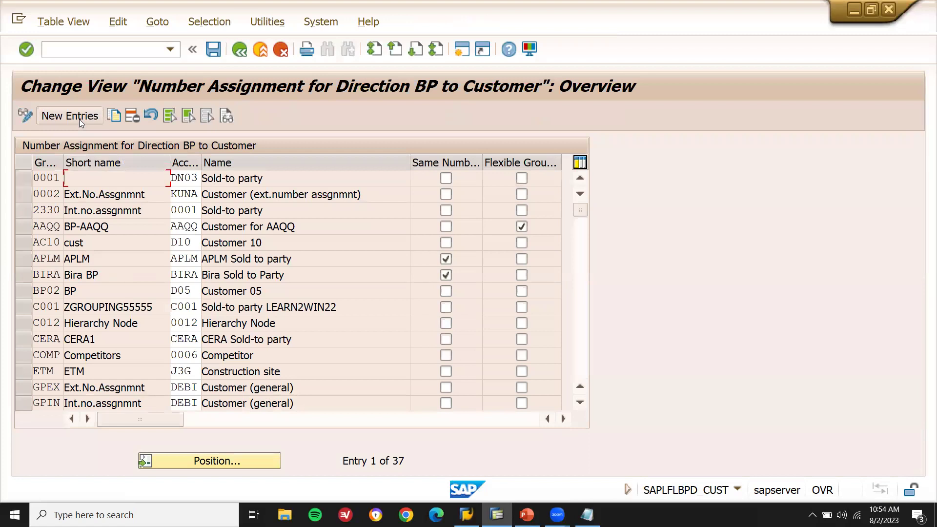
{"action": "left_click", "coordinate": [220, 461]}
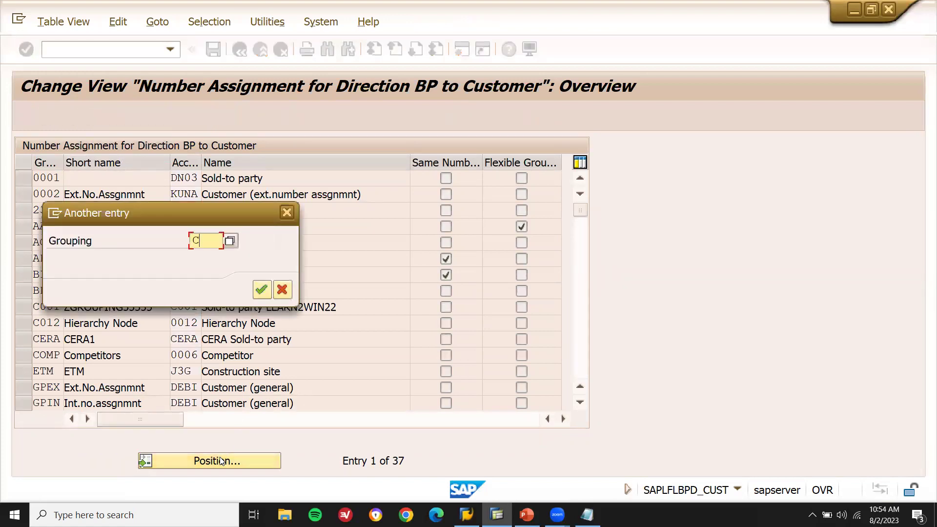
{"action": "type", "text": "C001"}
{"action": "key", "text": "Return"}
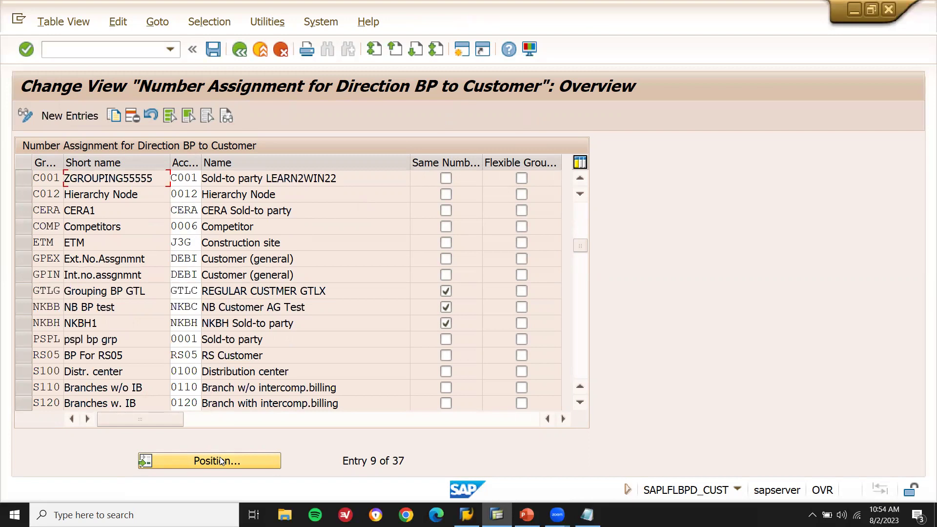
{"action": "left_click", "coordinate": [266, 55]}
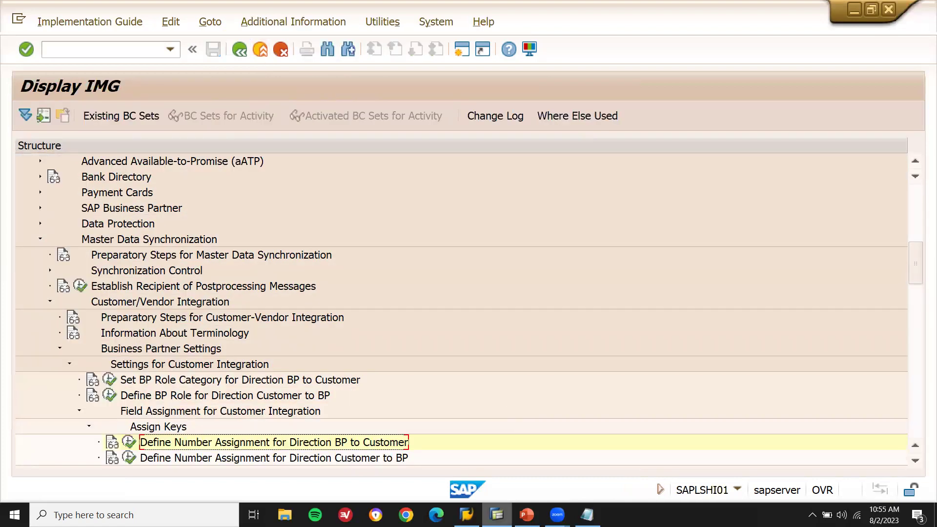
{"action": "mouse_move", "coordinate": [497, 515]}
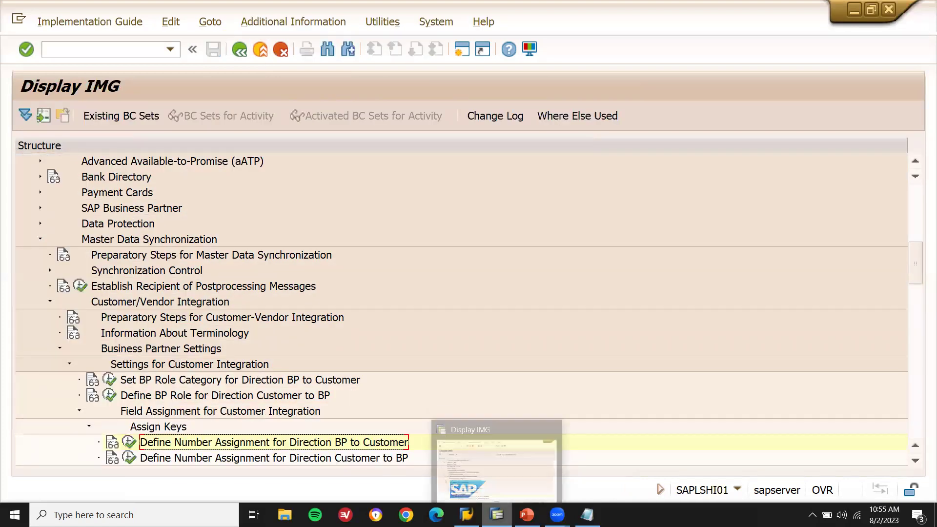
In a new session, start a person business partner in transaction BP with grouping ZGROUPING55555.
{"action": "left_click", "coordinate": [467, 54]}
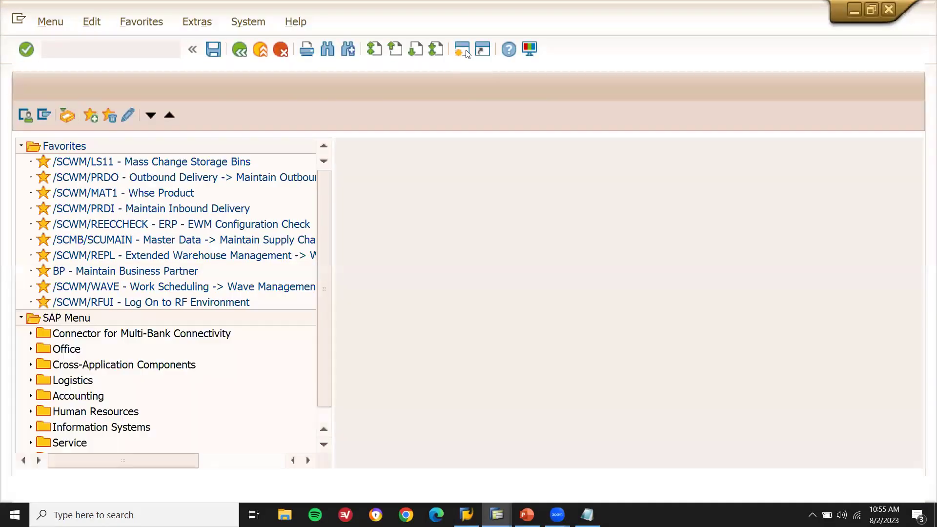
{"action": "type", "text": "BP"}
{"action": "key", "text": "Return"}
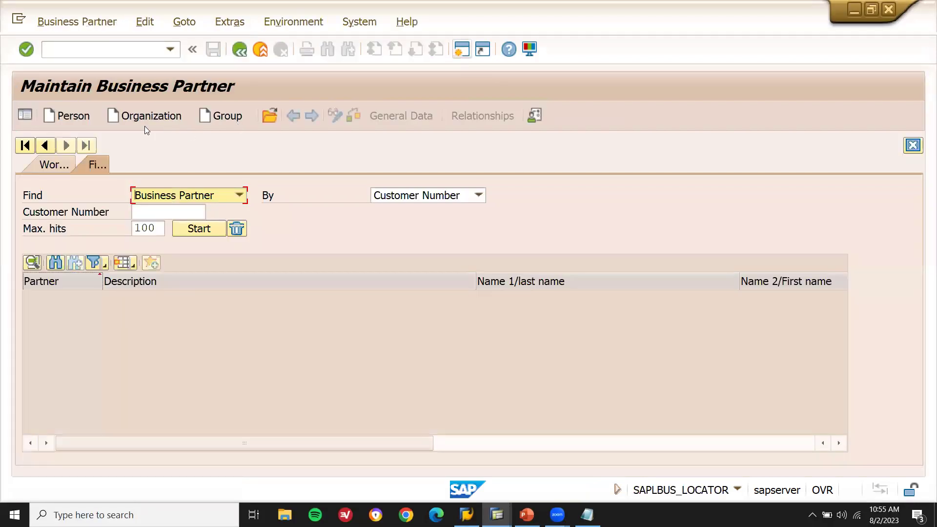
{"action": "left_click", "coordinate": [77, 117]}
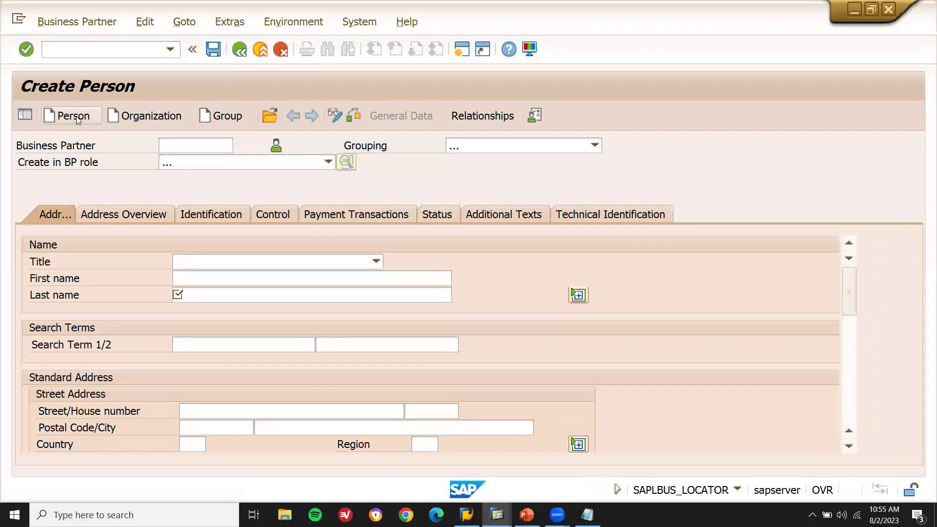
{"action": "left_click", "coordinate": [511, 149]}
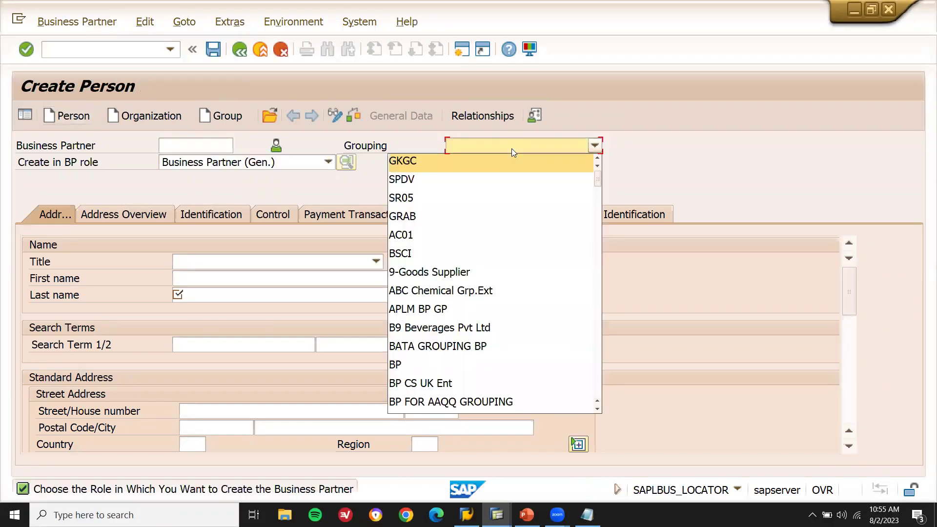
{"action": "left_click_drag", "start_coordinate": [598, 178], "coordinate": [604, 409]}
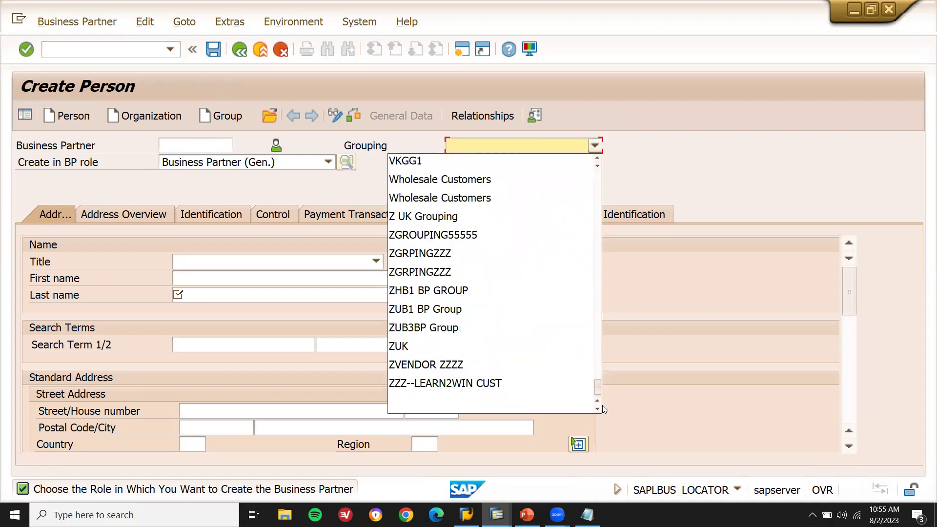
{"action": "left_click", "coordinate": [432, 235]}
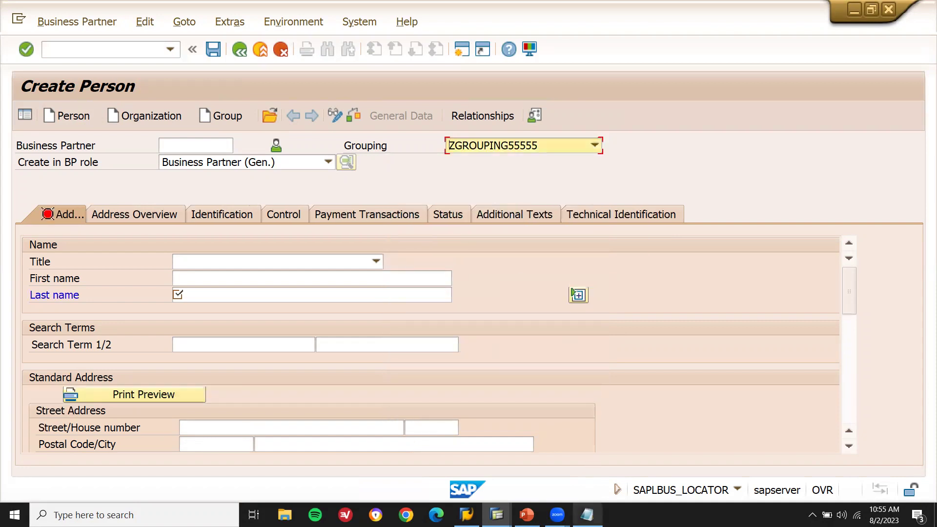
{"action": "left_click", "coordinate": [587, 515]}
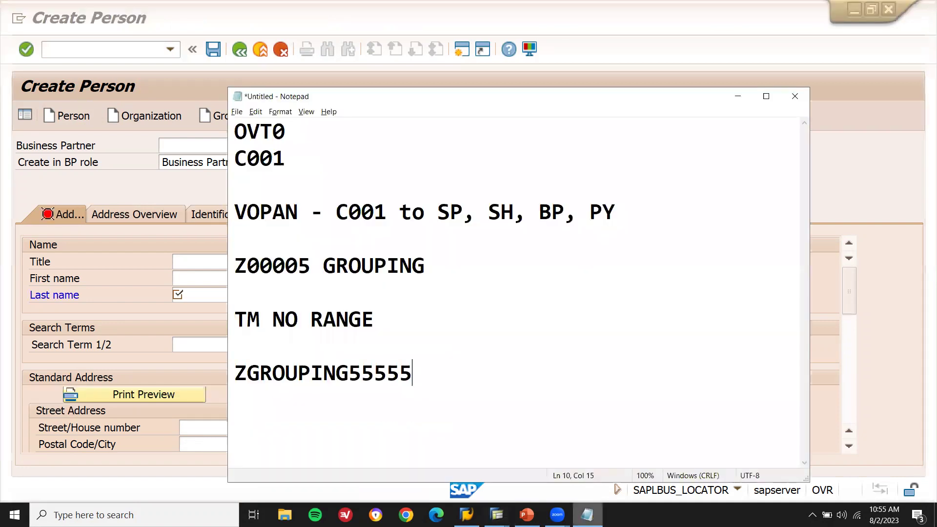
{"action": "double_click", "coordinate": [347, 378]}
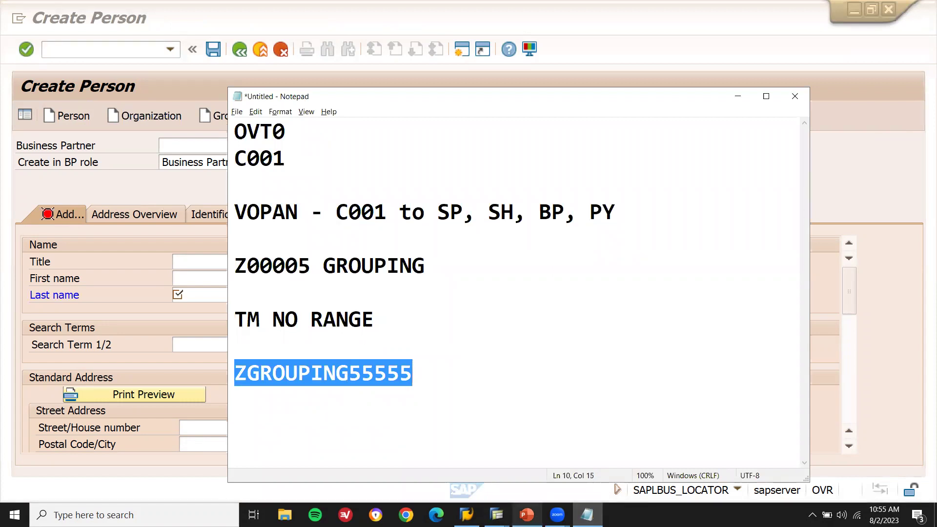
{"action": "left_click", "coordinate": [587, 515]}
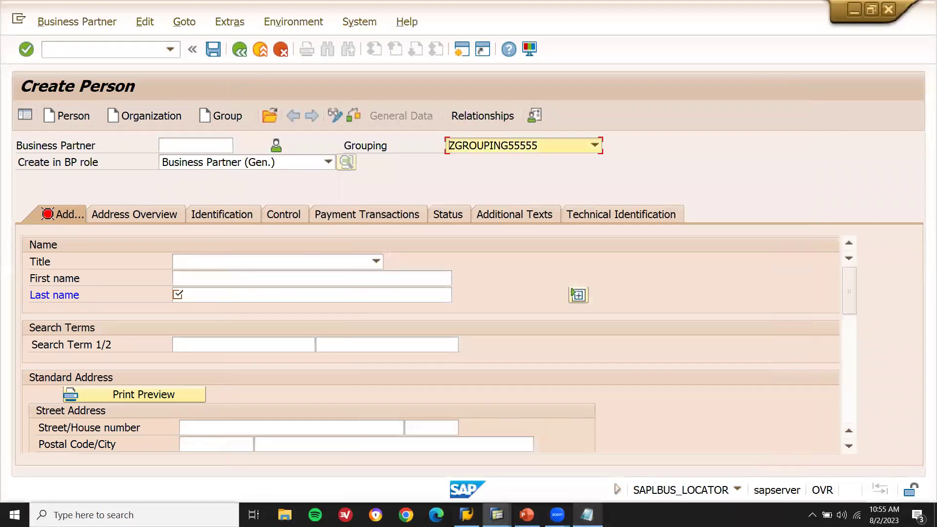
Enter the person's name and save the new business partner.
{"action": "left_click", "coordinate": [329, 271]}
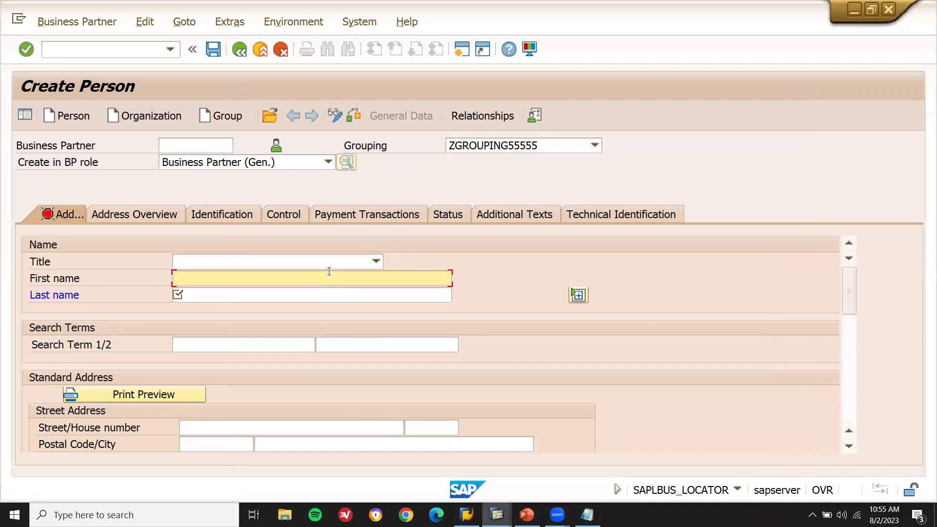
{"action": "type", "text": "ROSE INDS"}
{"action": "key", "text": "Tab"}
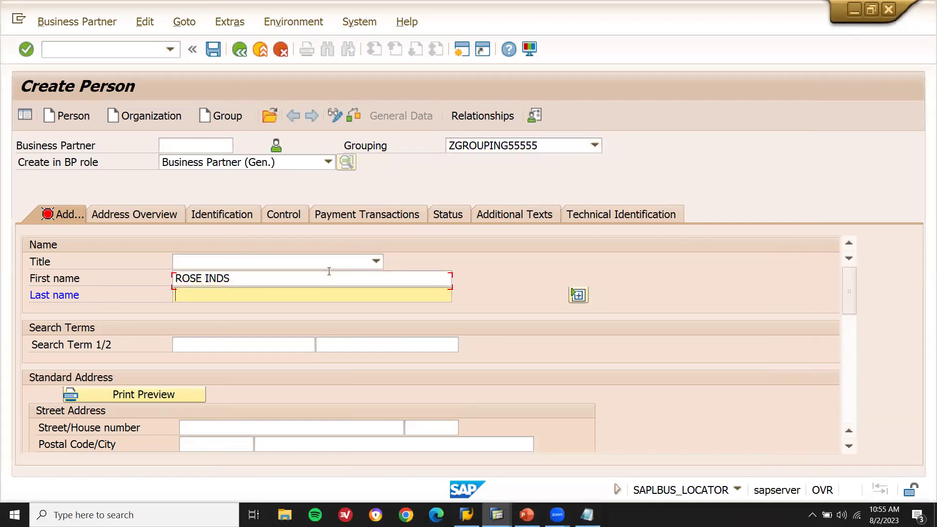
{"action": "type", "text": "ROSE INDS"}
{"action": "key", "text": "Return"}
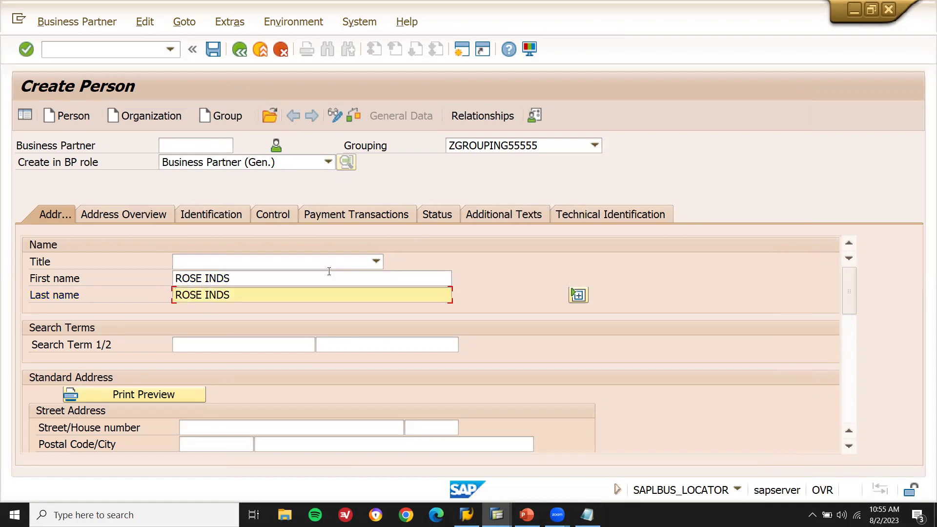
{"action": "left_click", "coordinate": [214, 54]}
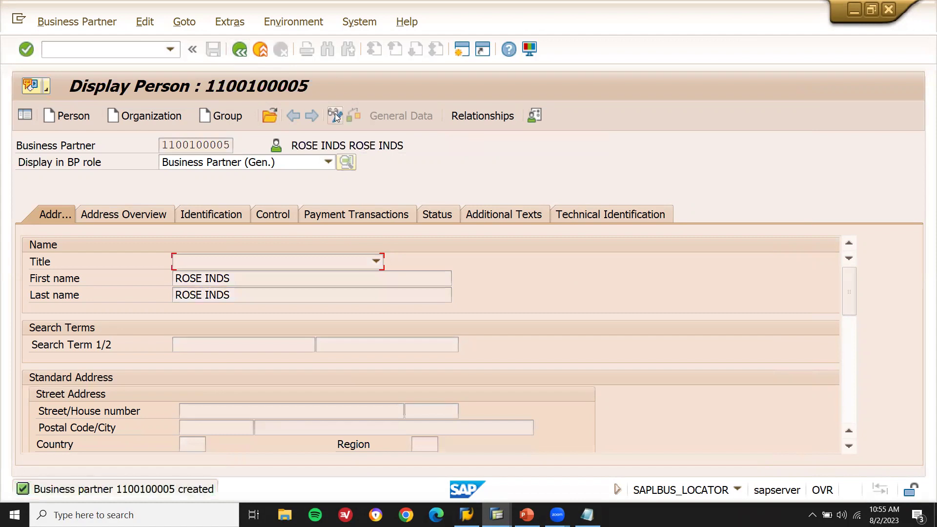
Switch the saved person to change mode and add BP role Z00005 GROUPING.
{"action": "left_click", "coordinate": [335, 114]}
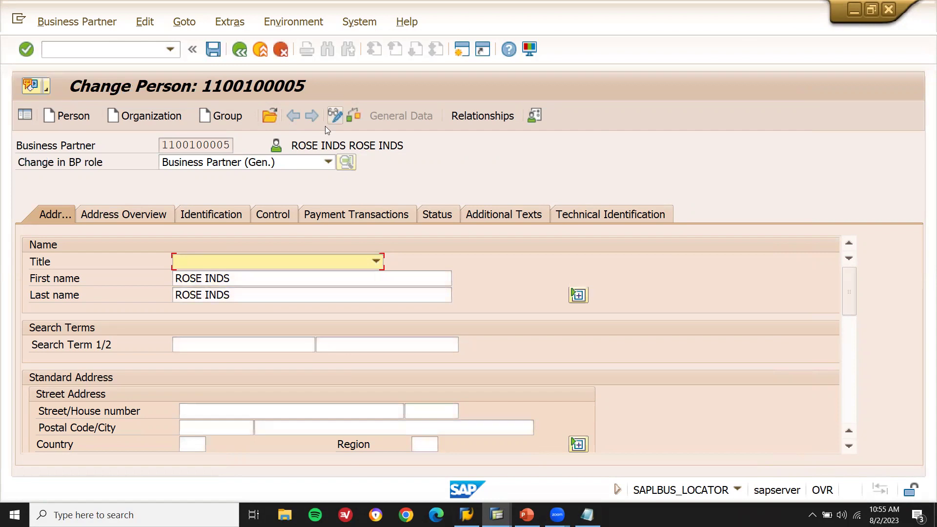
{"action": "left_click", "coordinate": [306, 162]}
{"action": "key", "text": "End"}
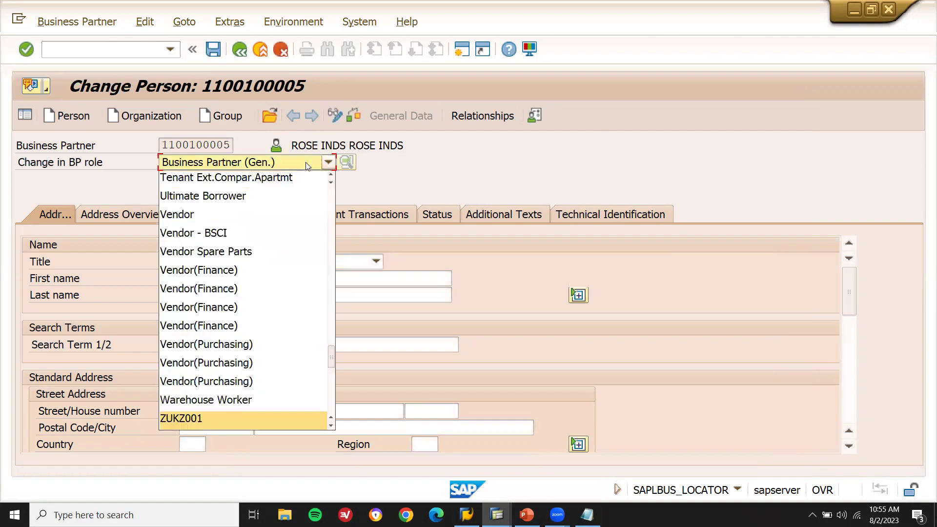
{"action": "left_click_drag", "start_coordinate": [331, 353], "coordinate": [332, 405]}
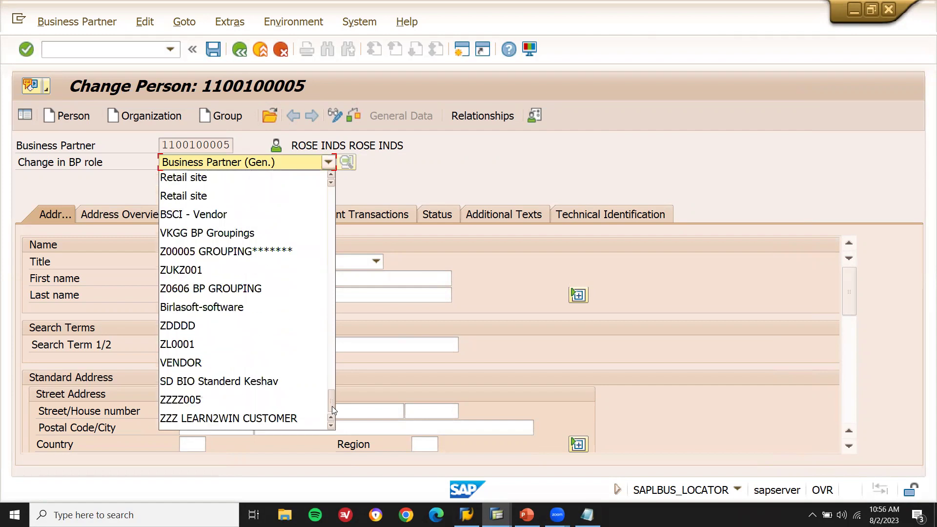
{"action": "left_click", "coordinate": [291, 254]}
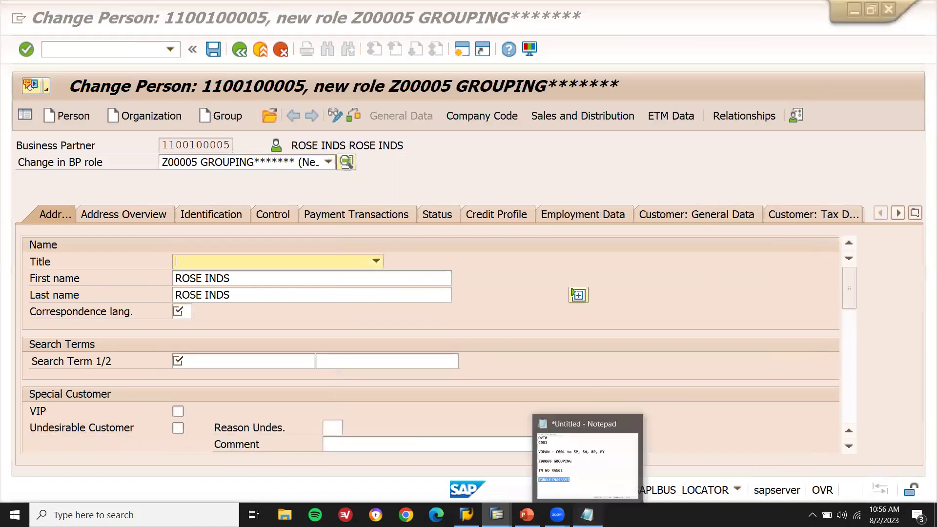
Confirm role Z00005, then set correspondence language EN and enter the search term.
{"action": "left_click", "coordinate": [588, 515]}
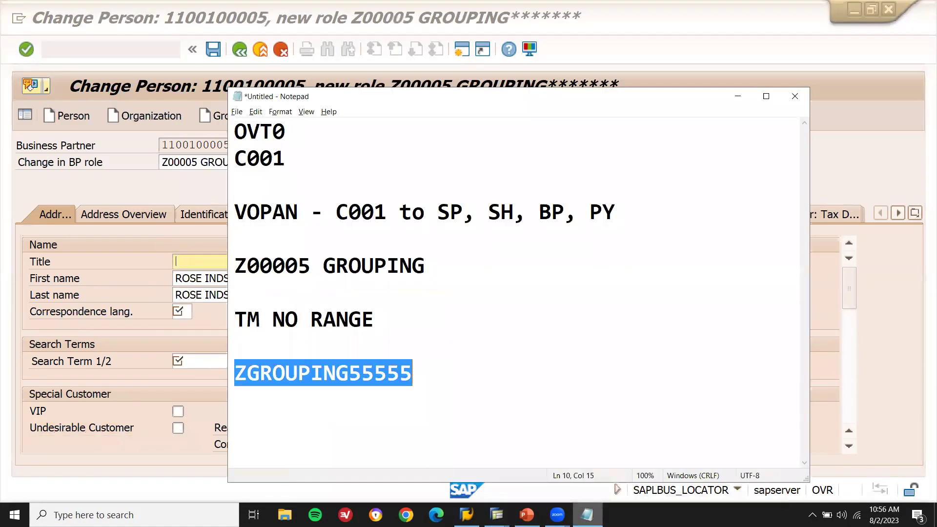
{"action": "double_click", "coordinate": [282, 266]}
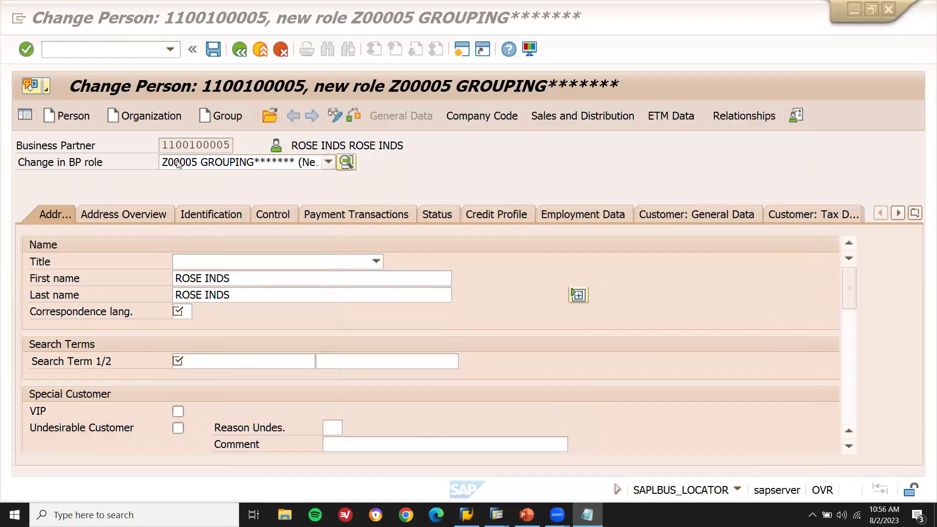
{"action": "left_click", "coordinate": [178, 164]}
{"action": "left_click", "coordinate": [178, 164]}
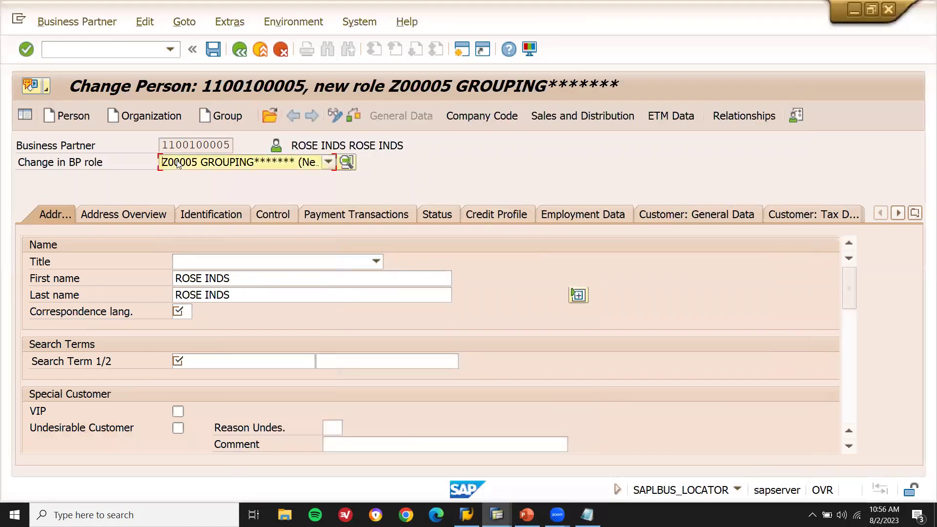
{"action": "left_click", "coordinate": [178, 164]}
{"action": "left_click", "coordinate": [181, 309]}
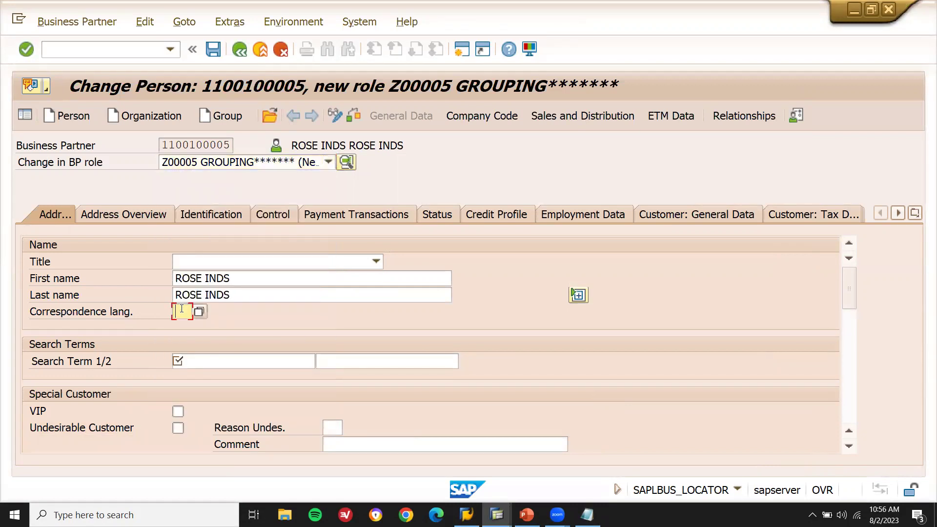
{"action": "type", "text": "EN"}
{"action": "key", "text": "Tab"}
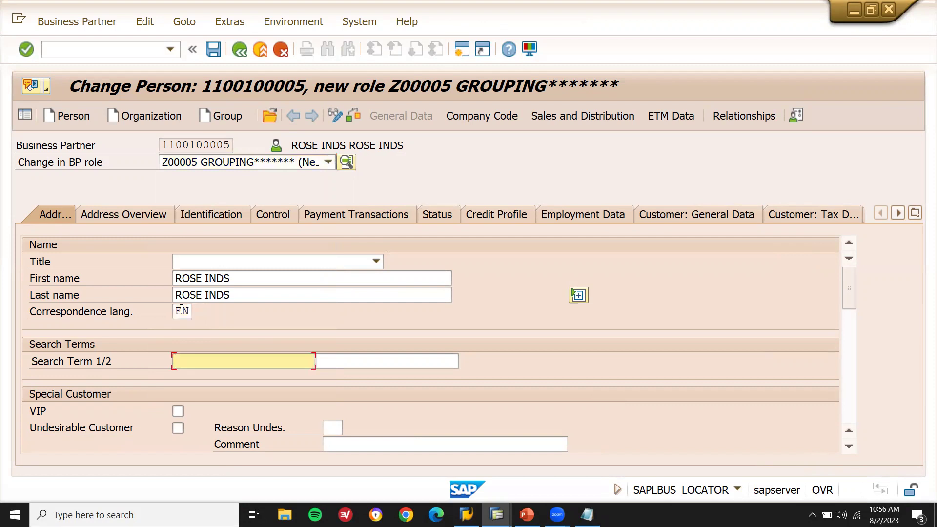
{"action": "type", "text": "ROSE"}
{"action": "key", "text": "Return"}
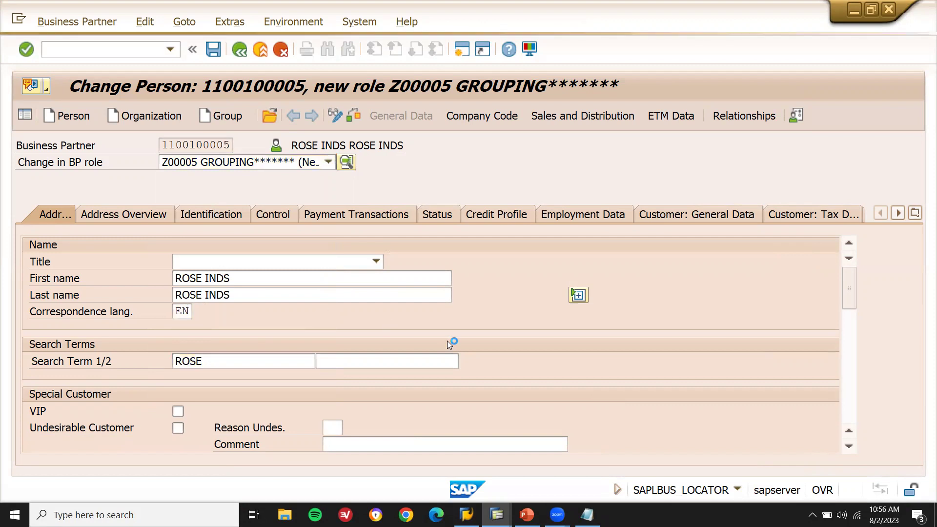
Fill the standard address postal code, city and country DE (Germany).
{"action": "left_click_drag", "start_coordinate": [855, 288], "coordinate": [852, 331]}
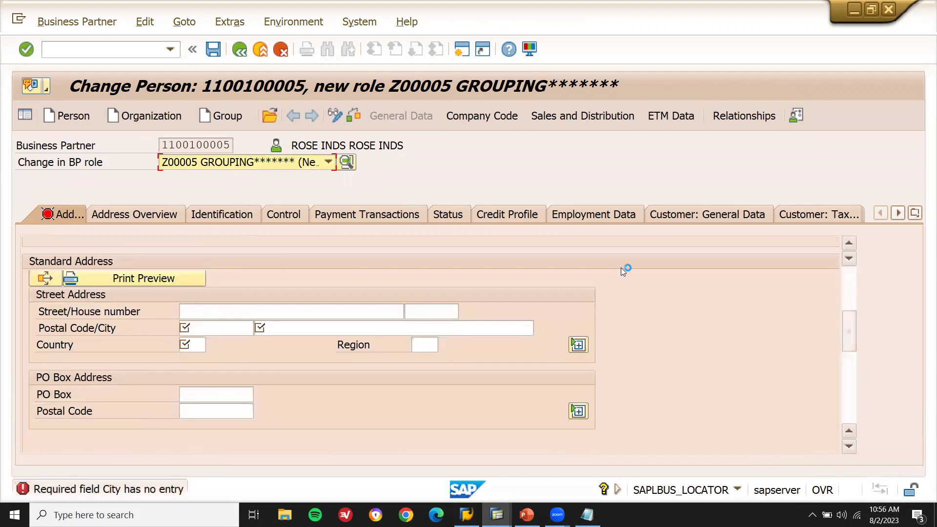
{"action": "left_click", "coordinate": [227, 324]}
{"action": "key", "text": "Down"}
{"action": "key", "text": "Return"}
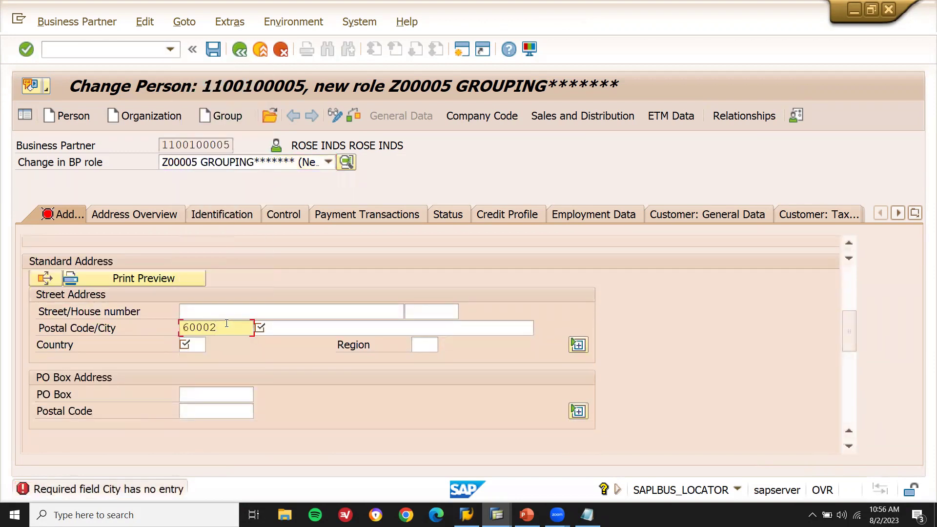
{"action": "key", "text": "Tab"}
{"action": "key", "text": "Down"}
{"action": "key", "text": "Return"}
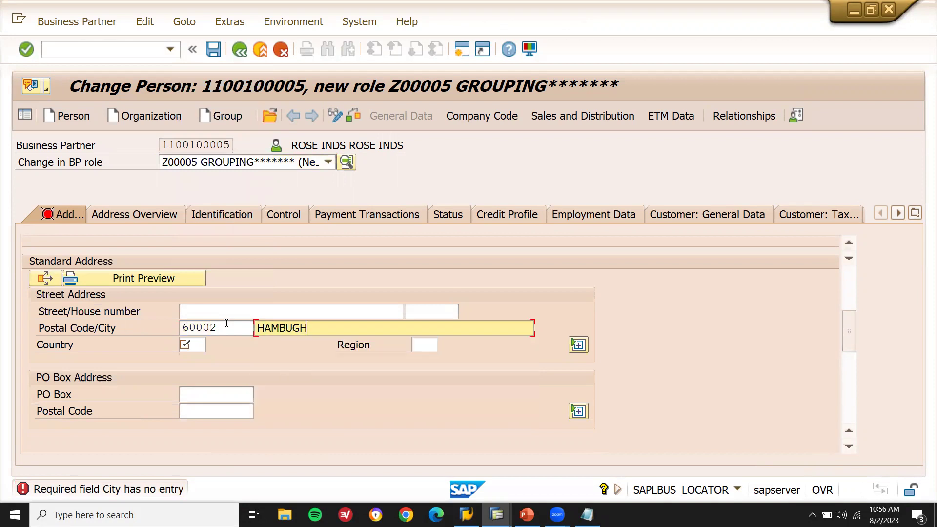
{"action": "key", "text": "Tab"}
{"action": "key", "text": "Down"}
{"action": "key", "text": "Return"}
{"action": "key", "text": "Return"}
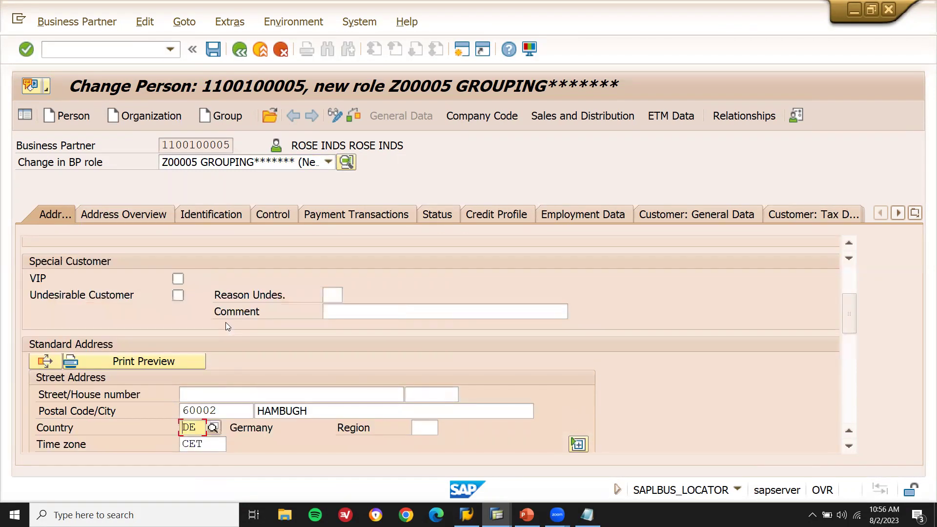
Add company code 1711 with reconciliation account 120000 and save, creating the customer.
{"action": "left_click", "coordinate": [483, 117]}
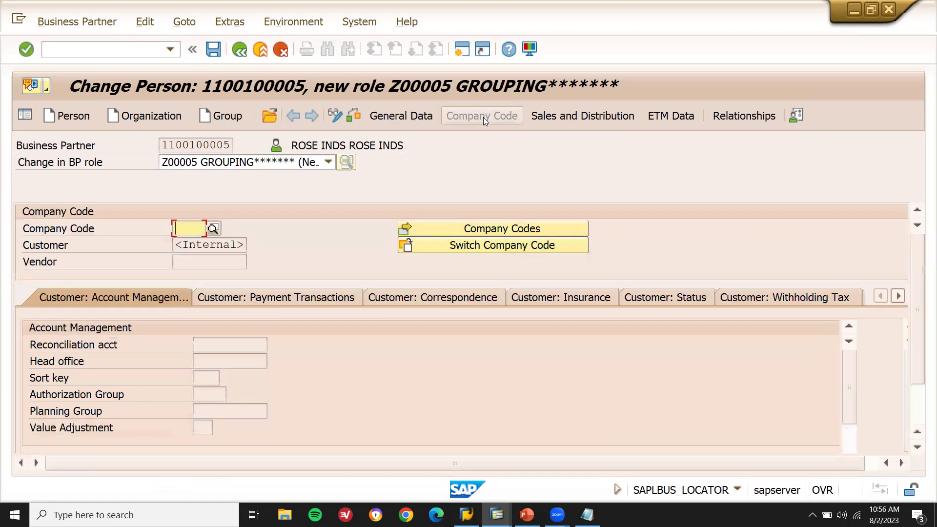
{"action": "type", "text": "1711"}
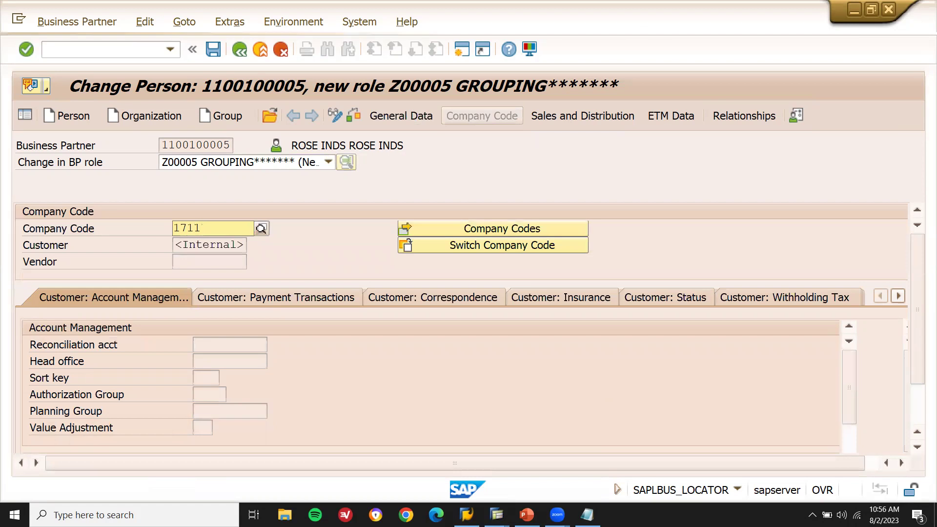
{"action": "key", "text": "Down"}
{"action": "key", "text": "Return"}
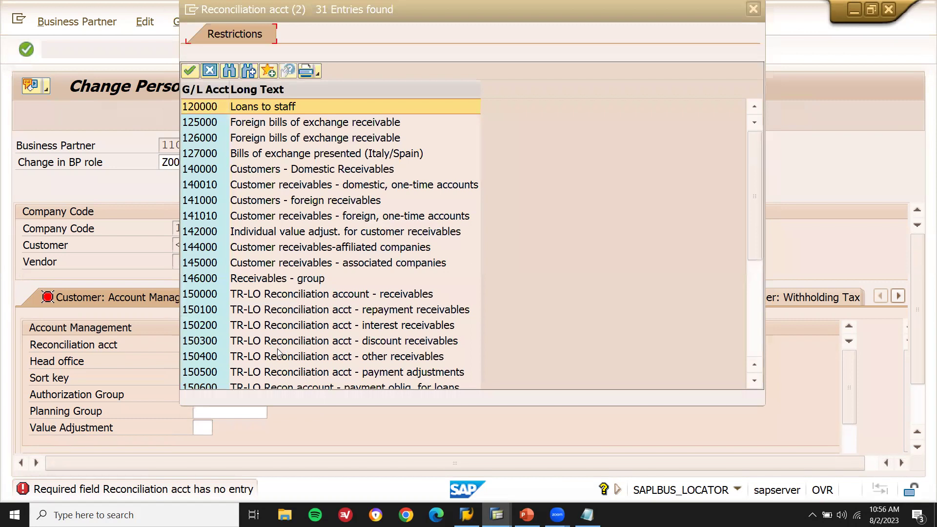
{"action": "key", "text": "Escape"}
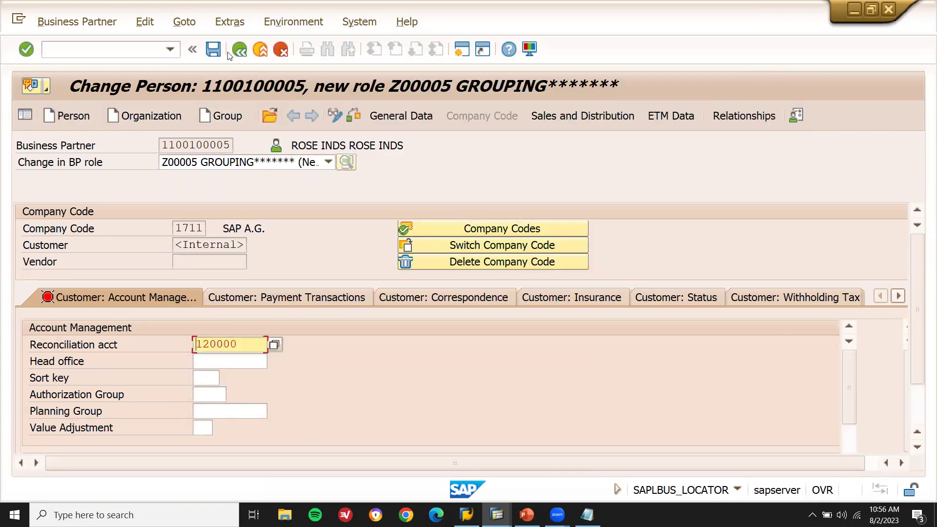
{"action": "left_click", "coordinate": [209, 55]}
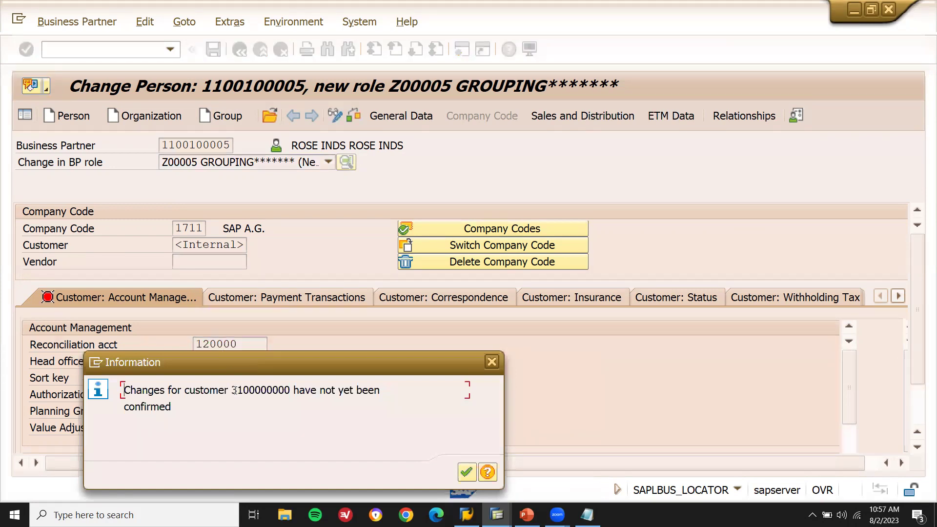
Copy the new customer number into the Notepad notes, labelled 'CUSTOMER NO.'.
{"action": "left_click_drag", "start_coordinate": [234, 390], "coordinate": [295, 390]}
{"action": "key", "text": "ctrl+c"}
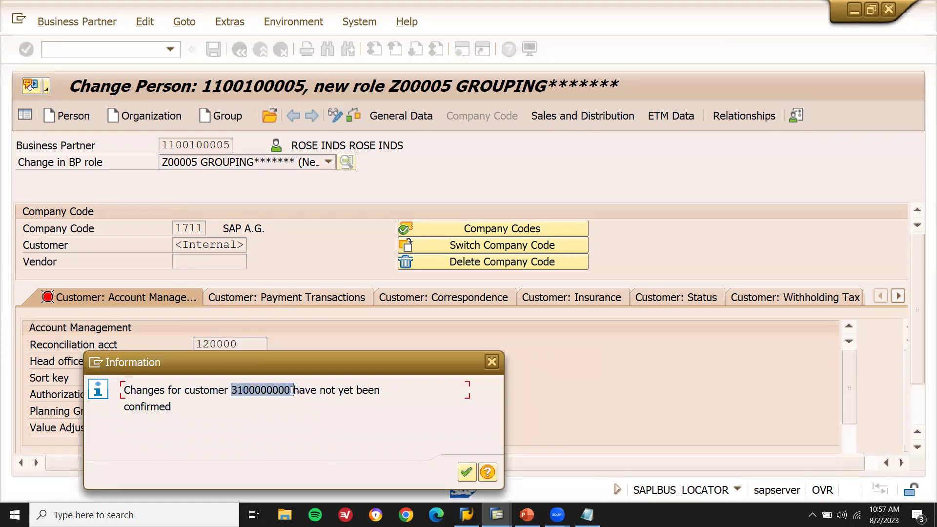
{"action": "left_click", "coordinate": [291, 390]}
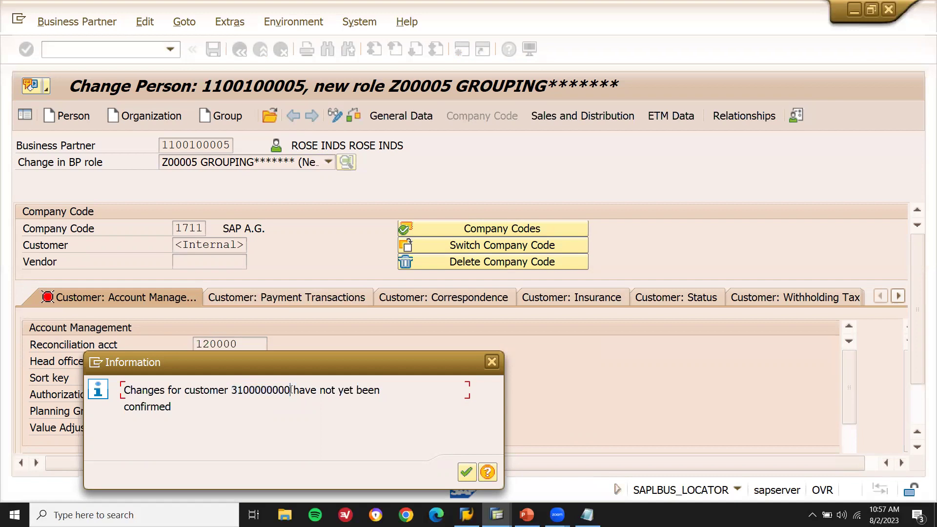
{"action": "left_click", "coordinate": [466, 474]}
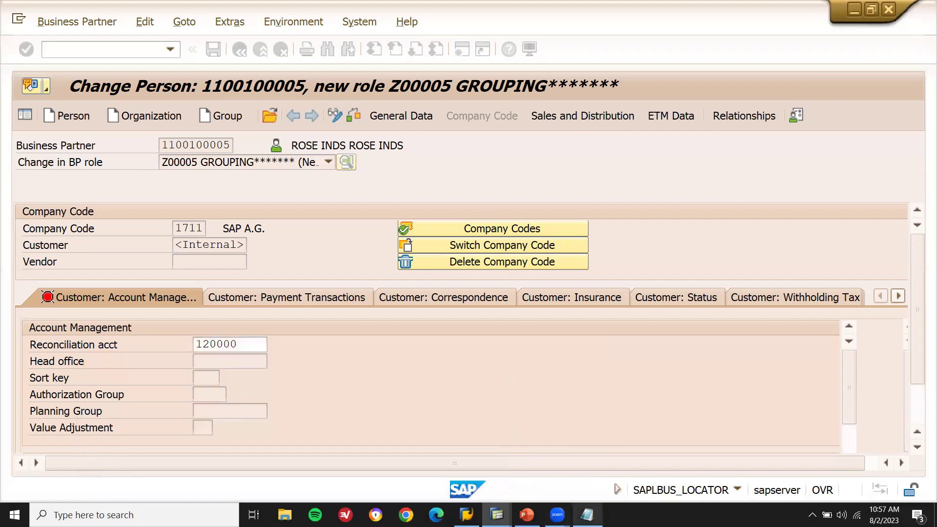
{"action": "left_click", "coordinate": [587, 515]}
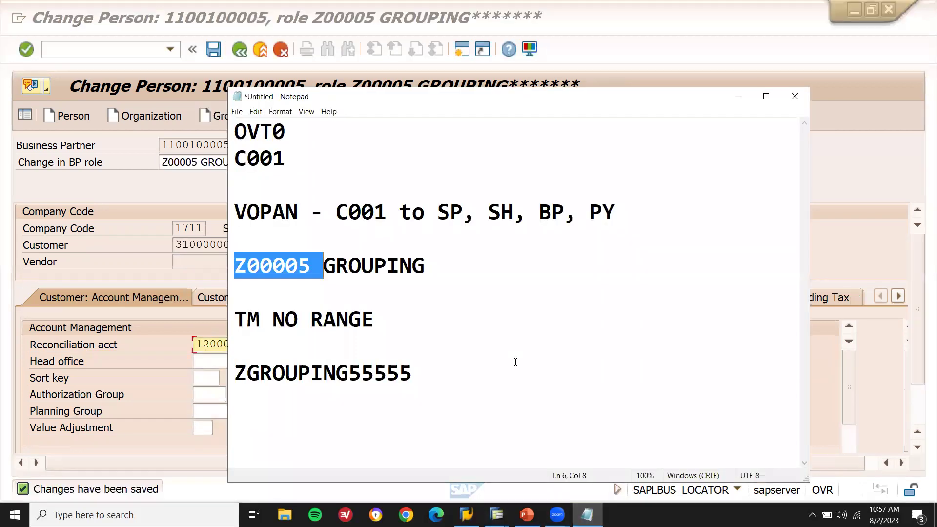
{"action": "left_click", "coordinate": [235, 399]}
{"action": "key", "text": "ctrl+v"}
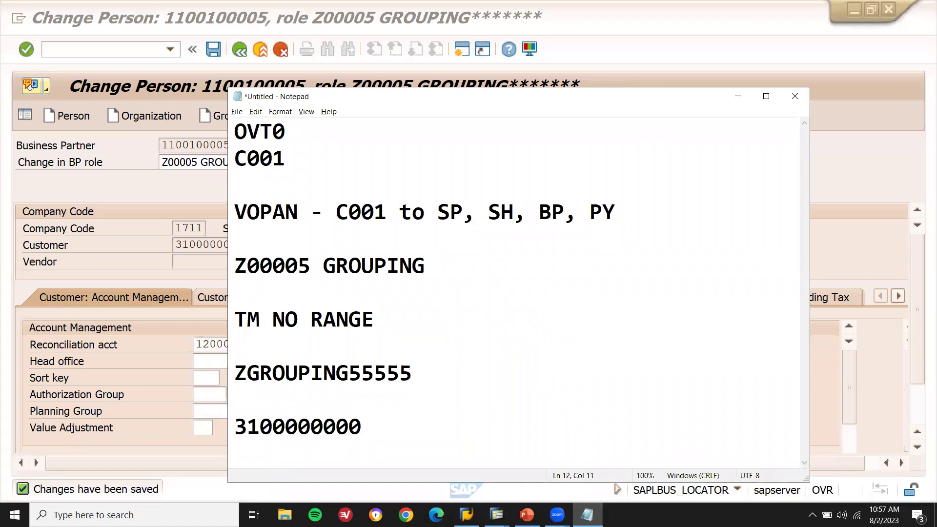
{"action": "type", "text": "CUSTOMER NO"}
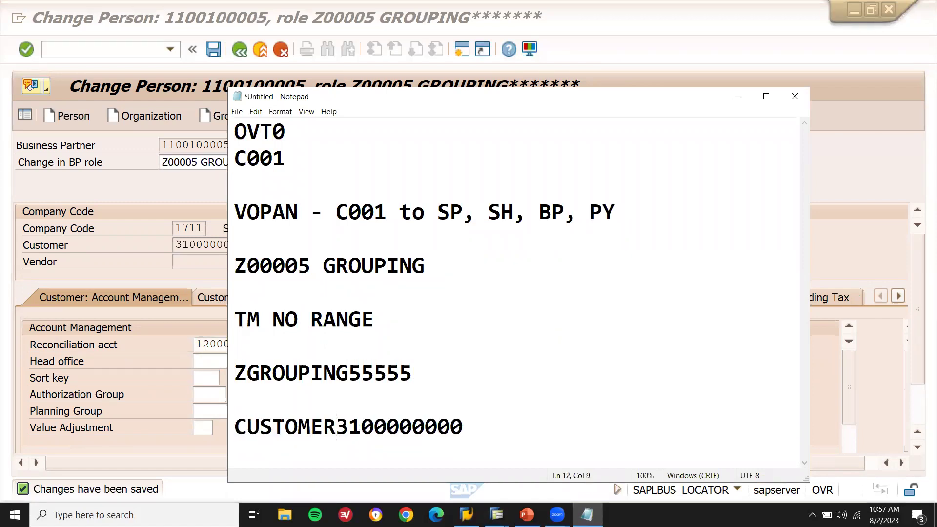
{"action": "key", "text": "BackSpace"}
{"action": "type", "text": "."}
{"action": "left_click", "coordinate": [894, 165]}
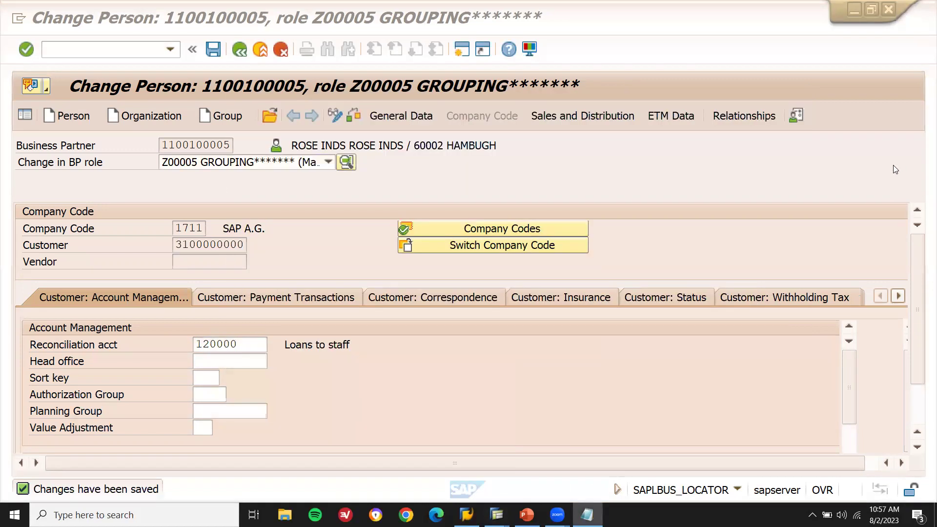
Enter sales area: sales organization LD01, distribution channel LD, division LD.
{"action": "left_click", "coordinate": [604, 117]}
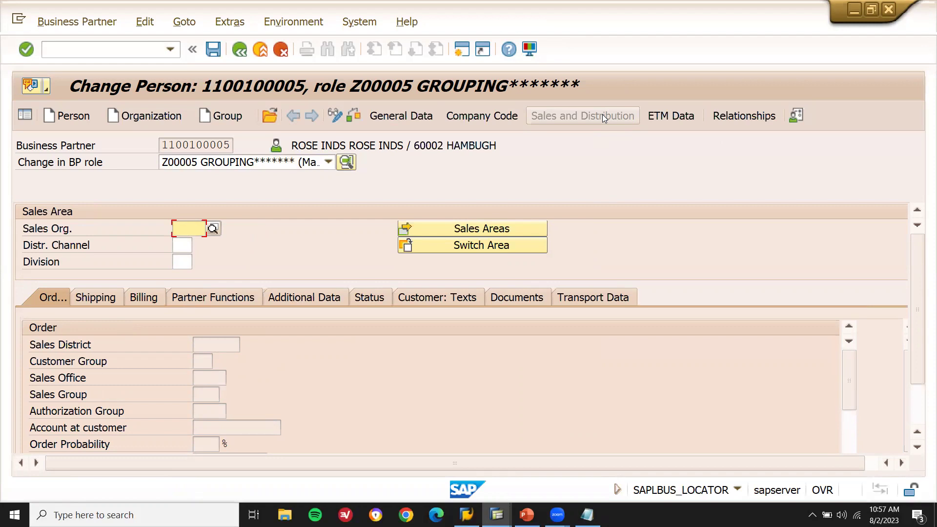
{"action": "type", "text": "LD01"}
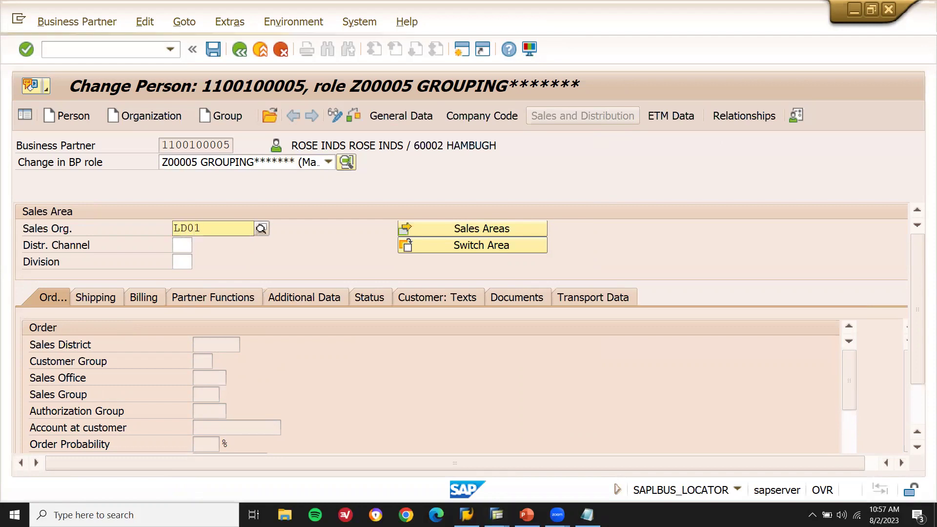
{"action": "key", "text": "Down"}
{"action": "key", "text": "Return"}
{"action": "key", "text": "Tab"}
{"action": "type", "text": "LD"}
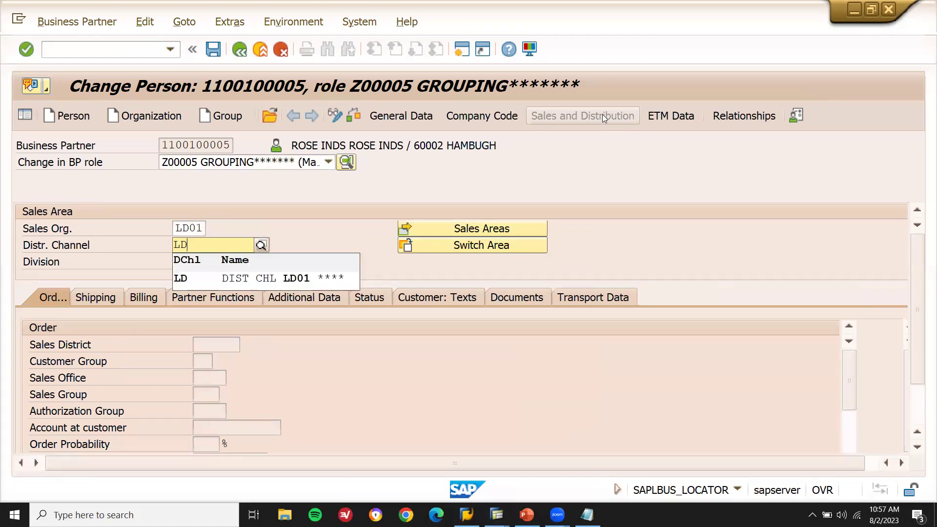
{"action": "key", "text": "Escape"}
{"action": "key", "text": "Tab"}
{"action": "type", "text": "LD"}
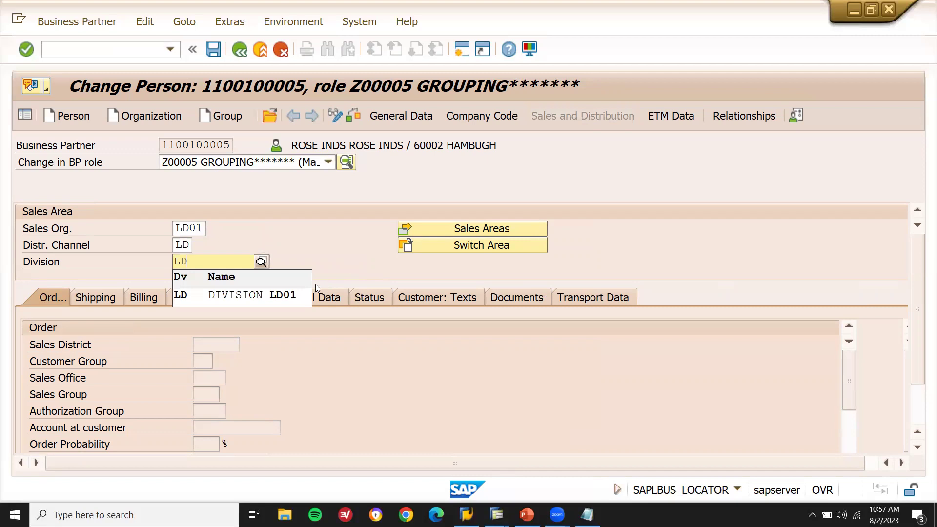
{"action": "key", "text": "Return"}
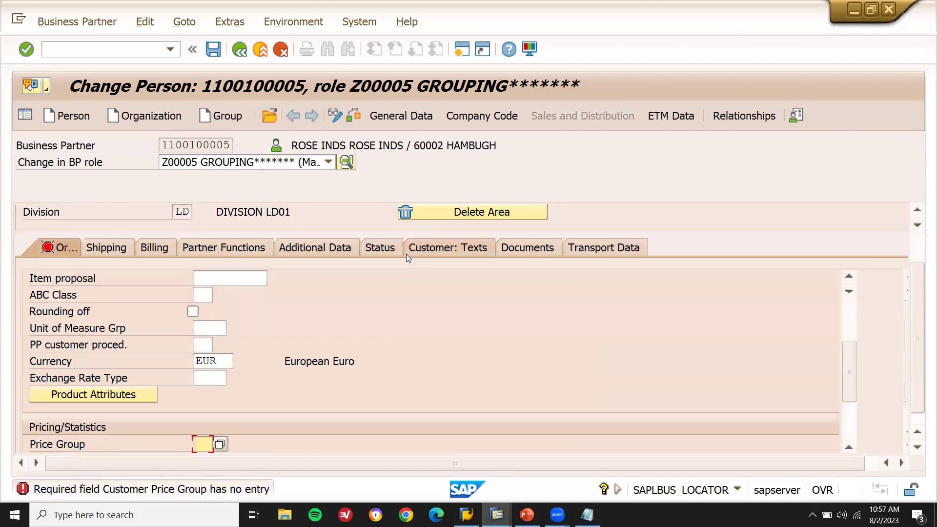
Set price group 01 and sales district 000001 (Northern region).
{"action": "type", "text": "01"}
{"action": "key", "text": "Return"}
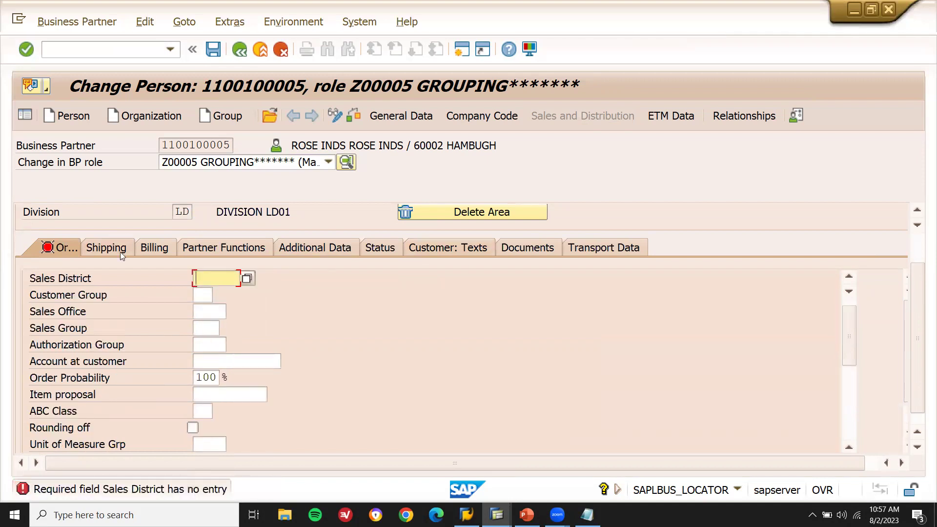
{"action": "left_click", "coordinate": [248, 278]}
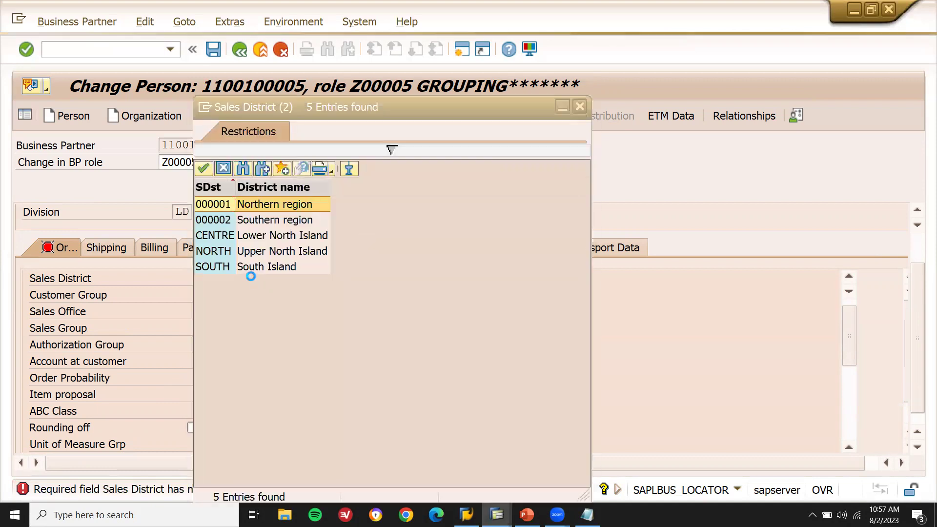
{"action": "key", "text": "Return"}
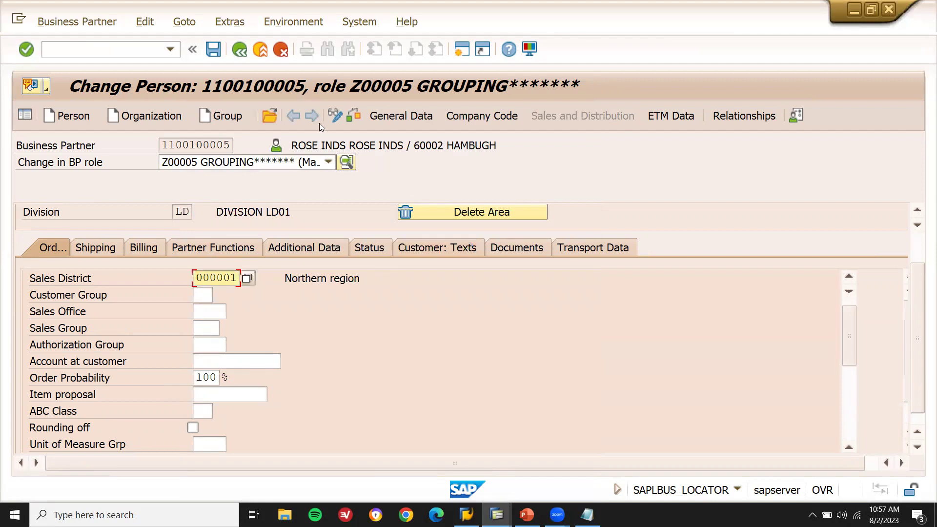
Set Germany's output tax classification to 1 (Liable for Taxes).
{"action": "left_click", "coordinate": [214, 51]}
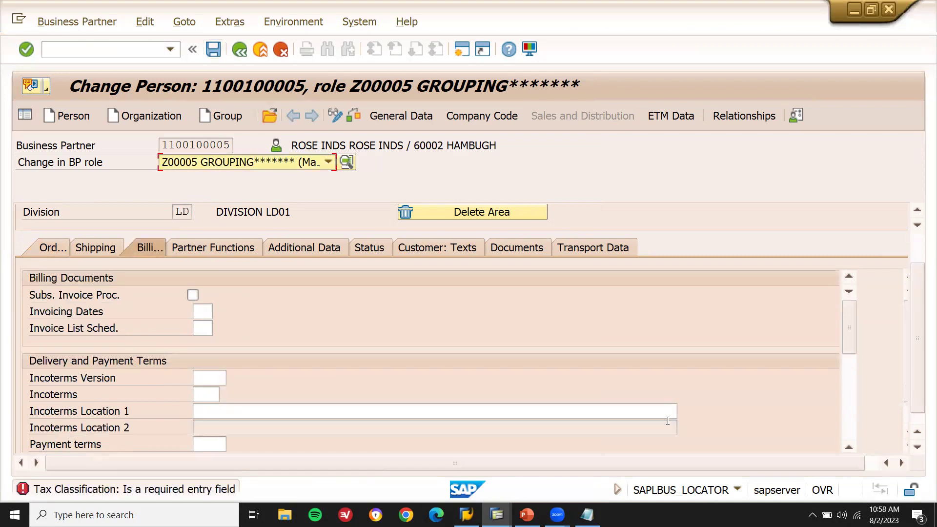
{"action": "left_click_drag", "start_coordinate": [850, 354], "coordinate": [845, 436]}
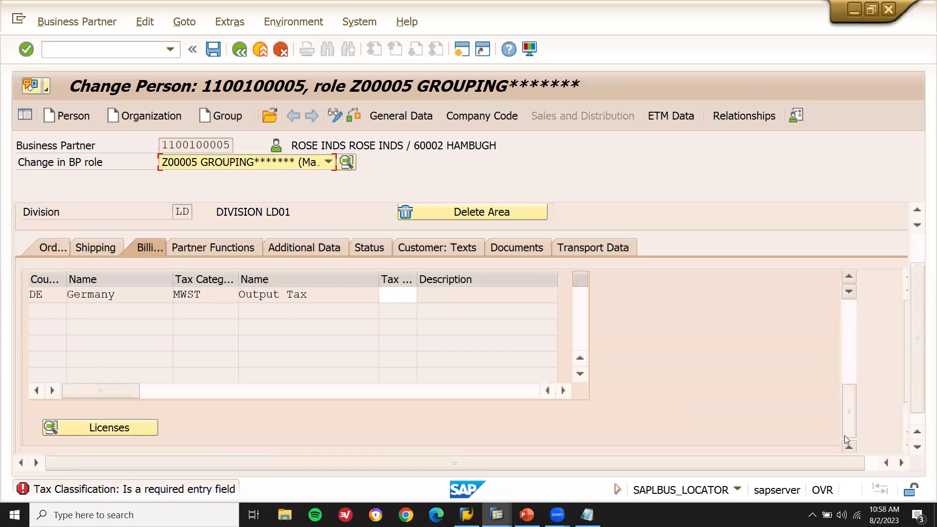
{"action": "left_click", "coordinate": [405, 292]}
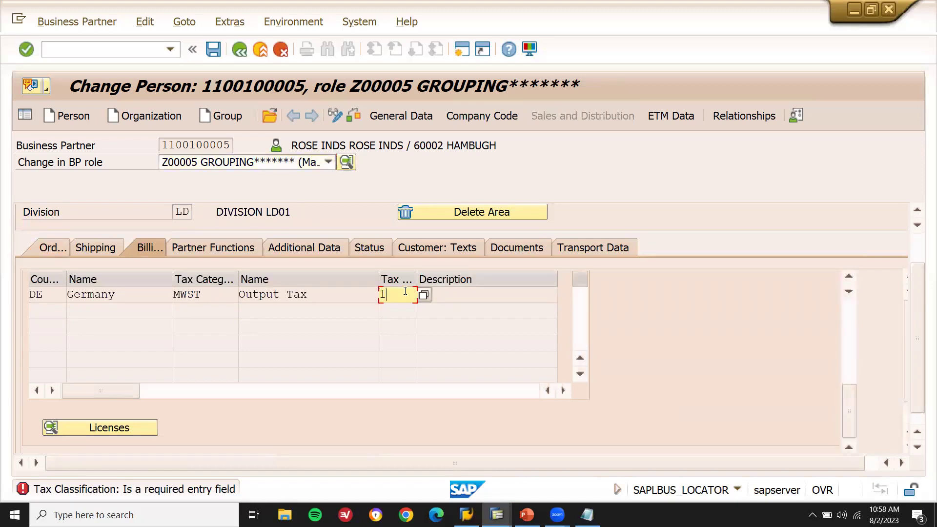
{"action": "key", "text": "Return"}
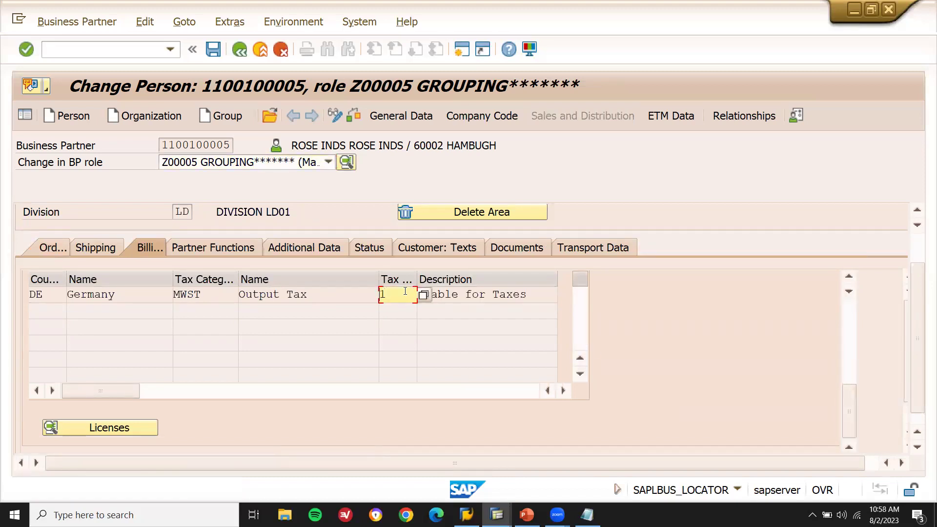
{"action": "key", "text": "Tab"}
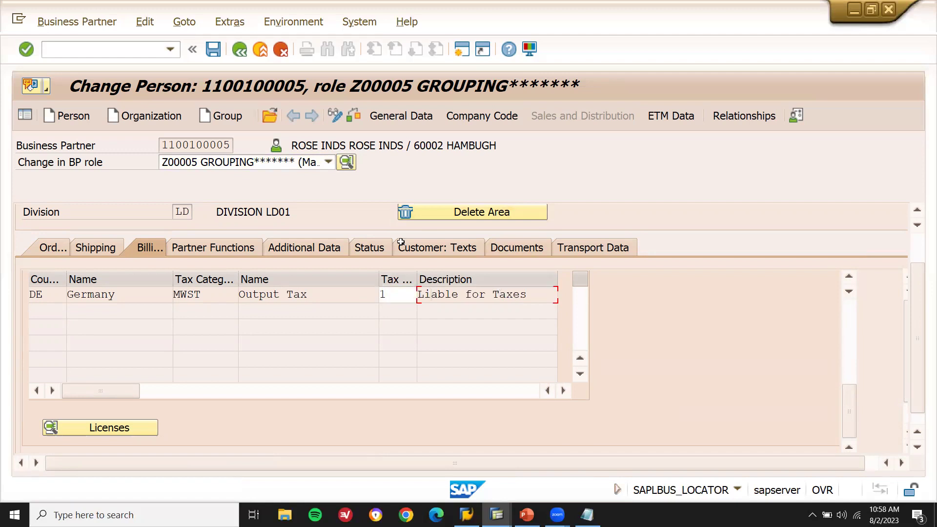
Set shipping conditions to 01 (standard) and save the sales area data.
{"action": "left_click", "coordinate": [213, 55]}
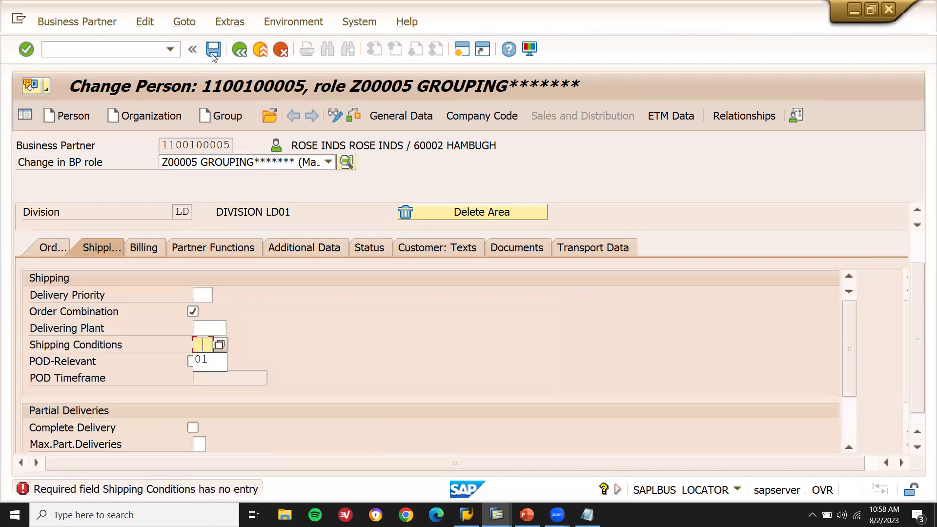
{"action": "key", "text": "Down"}
{"action": "key", "text": "Return"}
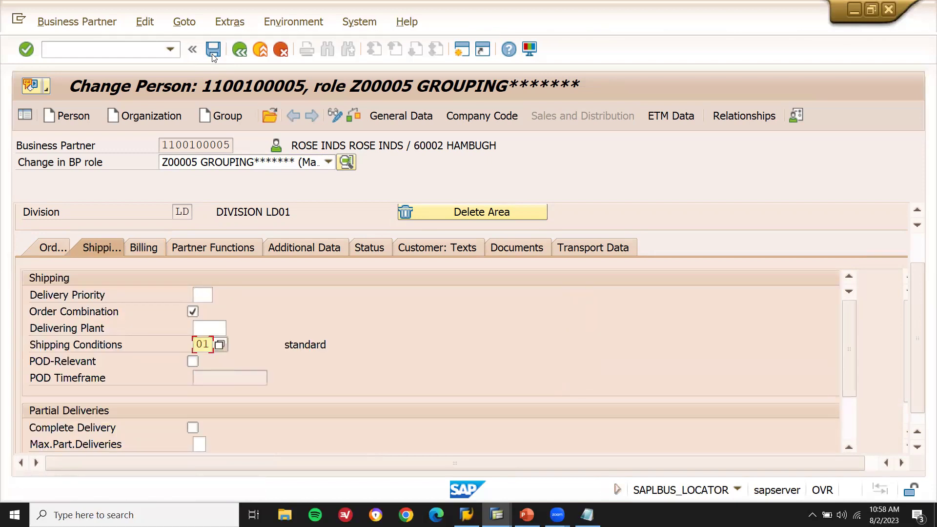
{"action": "left_click", "coordinate": [214, 53]}
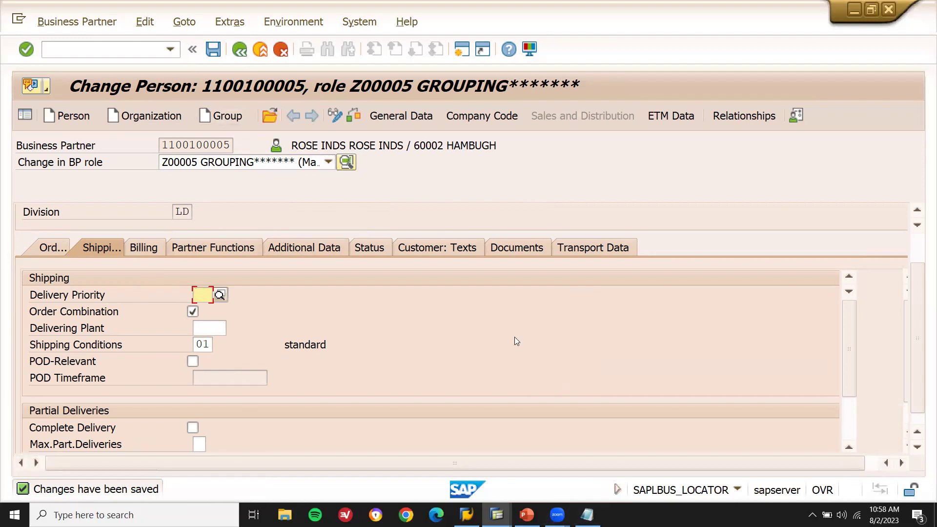
Open the Customer: General Data tab and select the customer number under account group C001.
{"action": "left_click", "coordinate": [417, 118]}
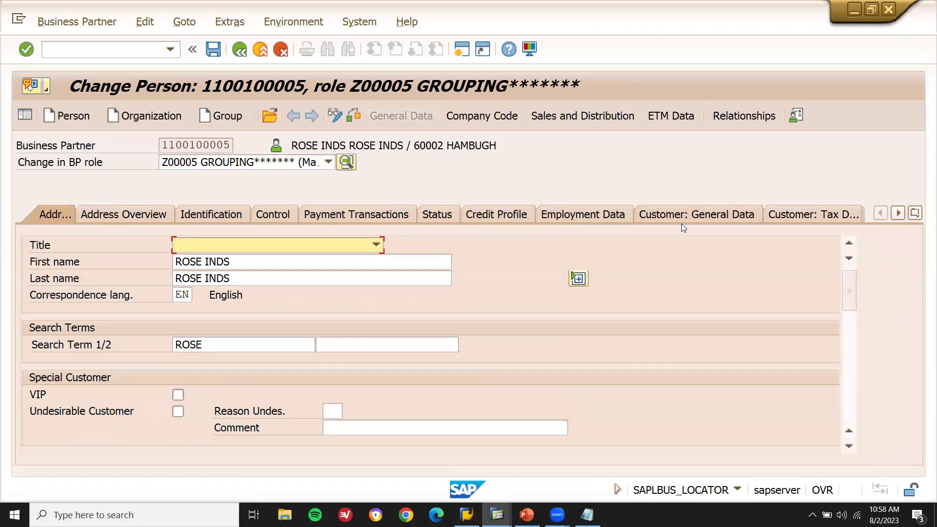
{"action": "left_click", "coordinate": [682, 220]}
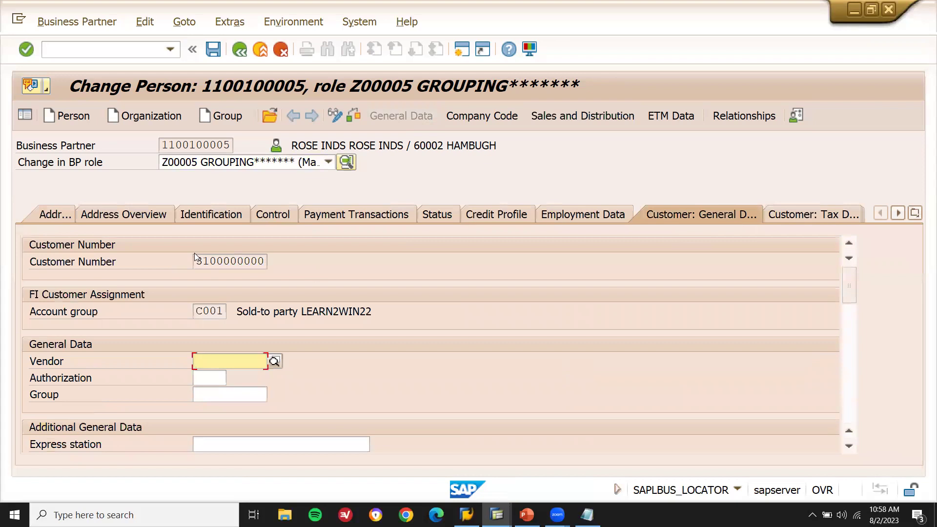
{"action": "left_click_drag", "start_coordinate": [198, 261], "coordinate": [266, 261]}
{"action": "left_click", "coordinate": [269, 263]}
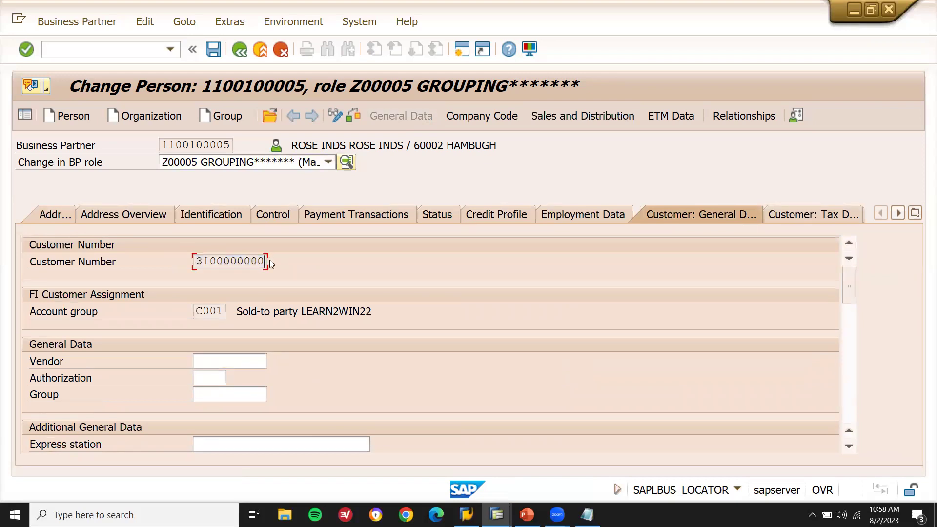